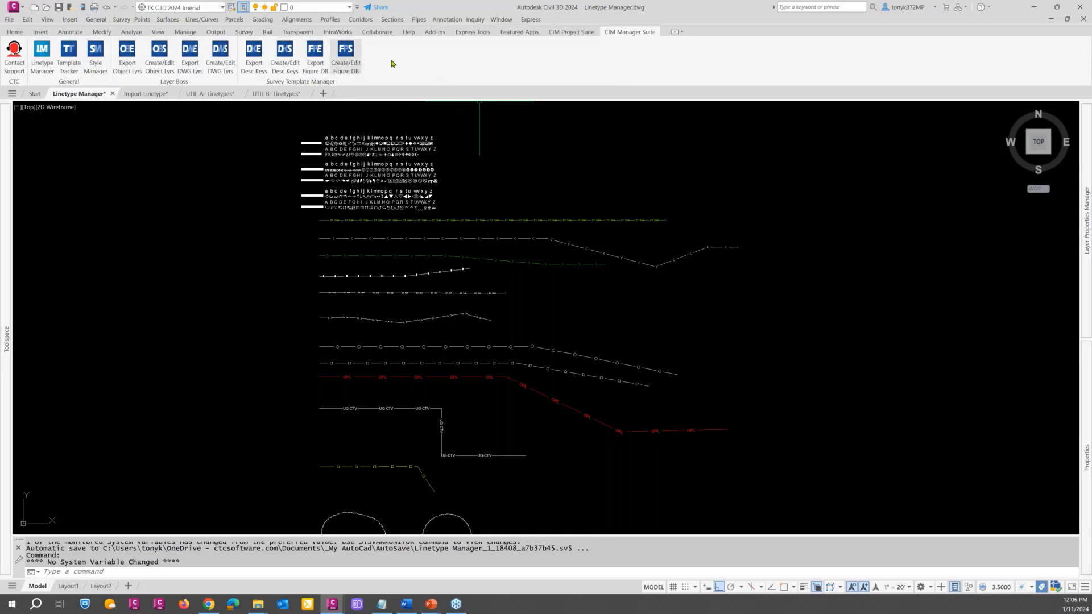
left_click(472, 31)
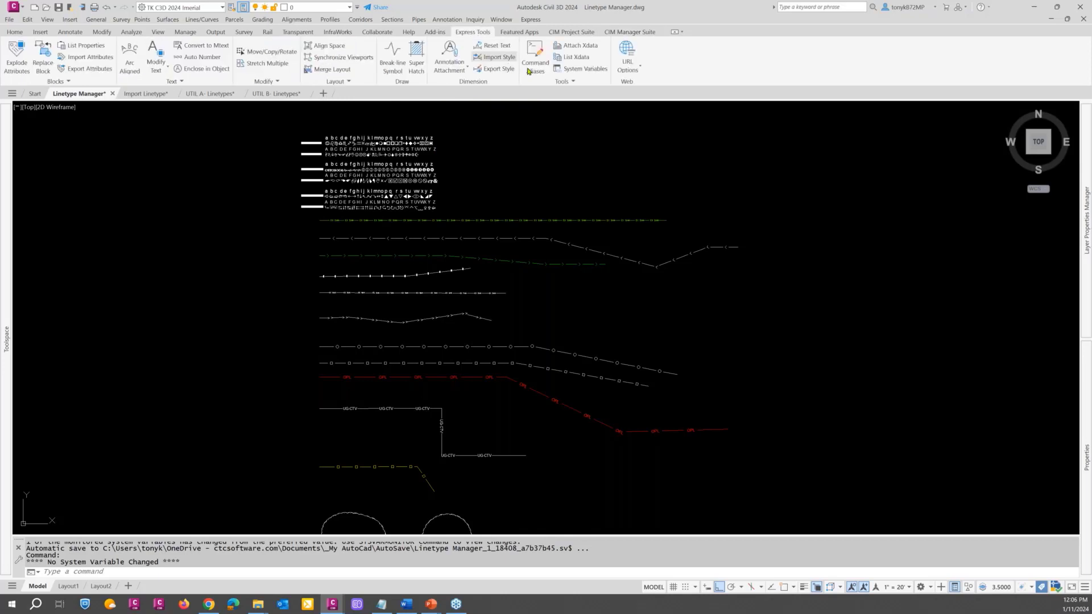
left_click(571, 82)
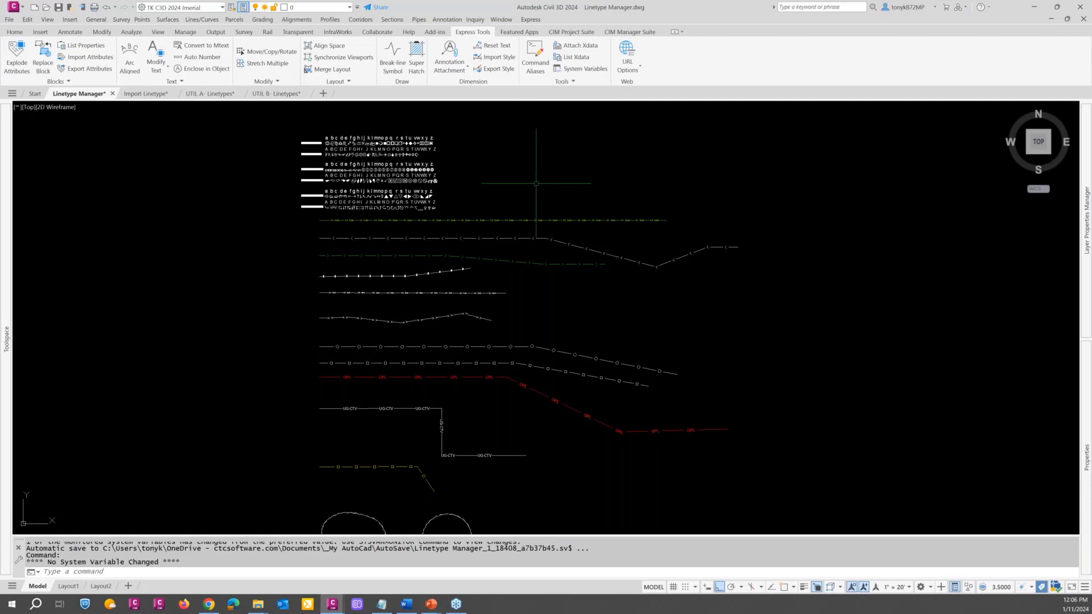
Step: View the linetypes of Linetype Manager.dwg in DesignCenter, then close DesignCenter
type("a")
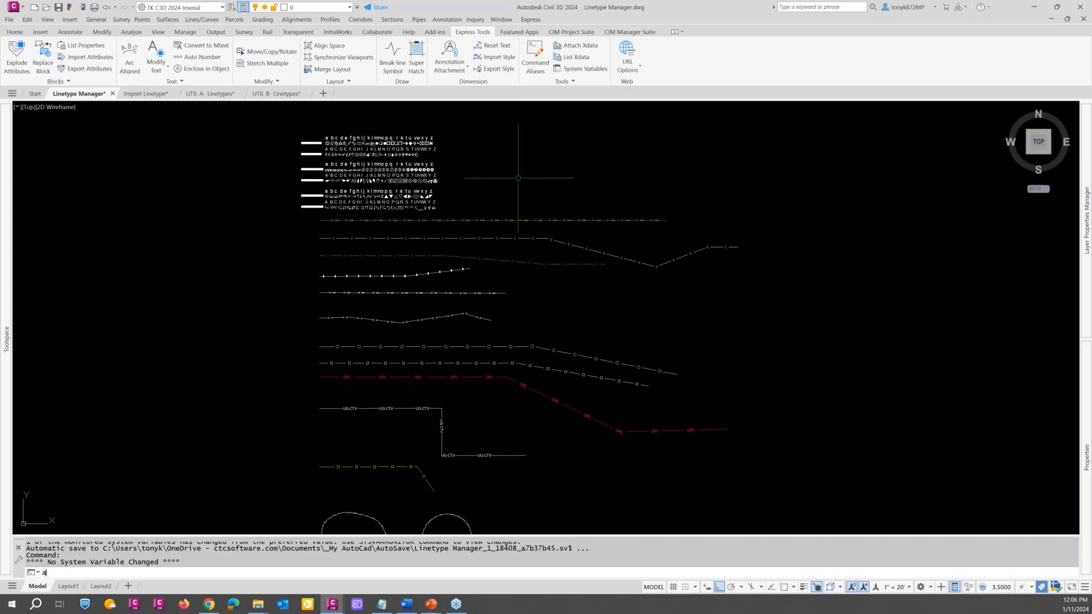
type("dc")
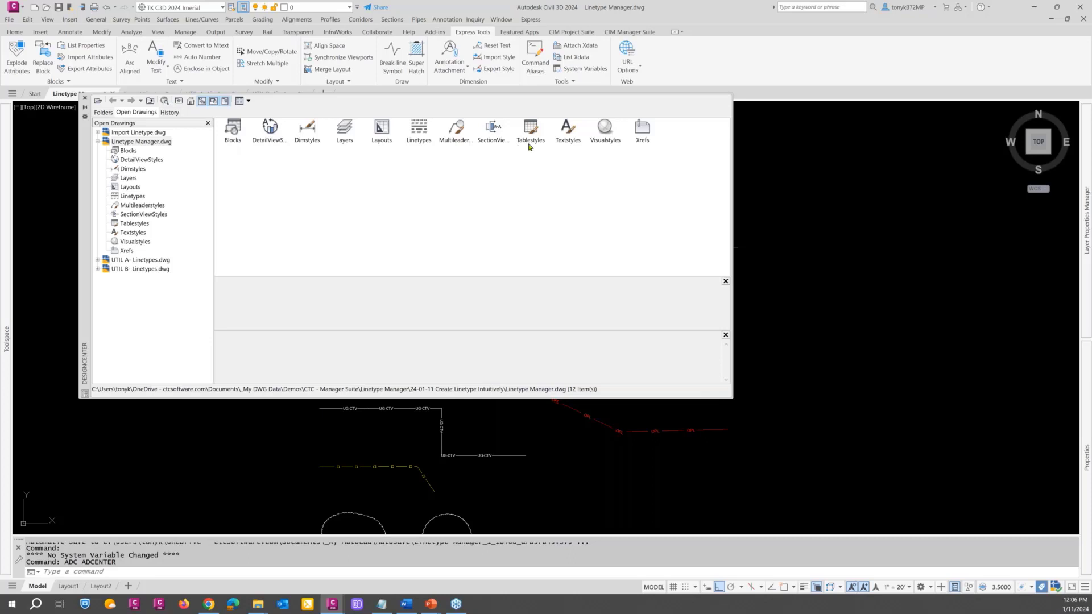
left_click(422, 143)
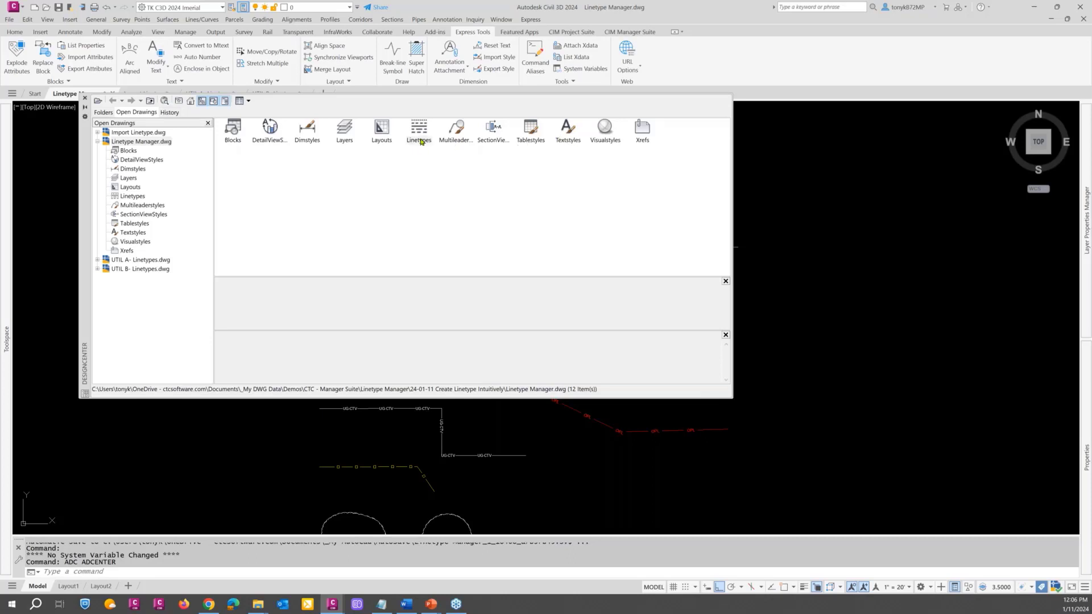
left_click(133, 197)
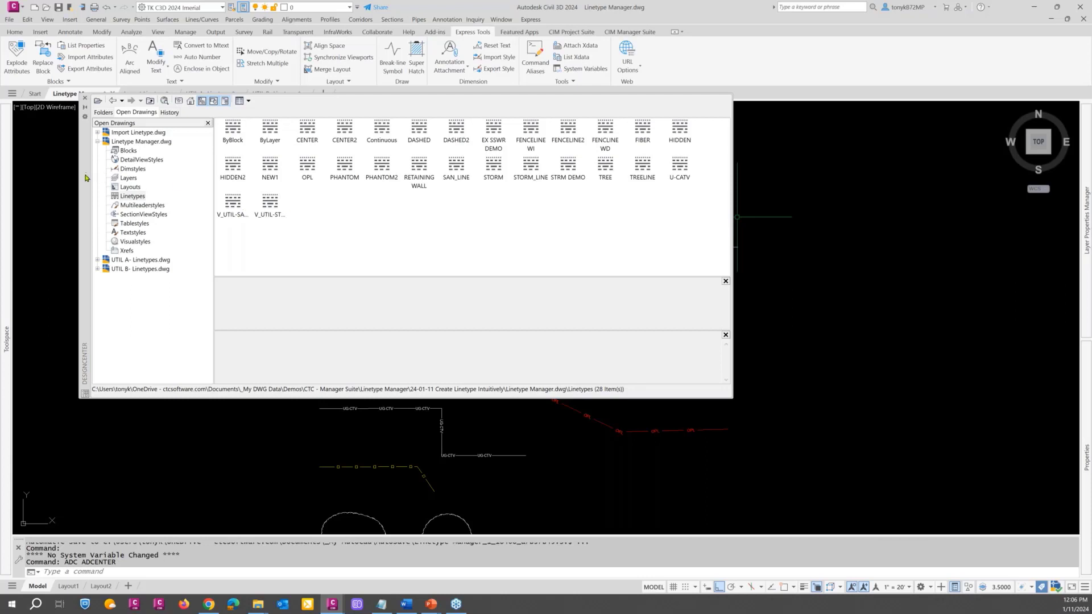
left_click_drag(85, 174, 82, 192)
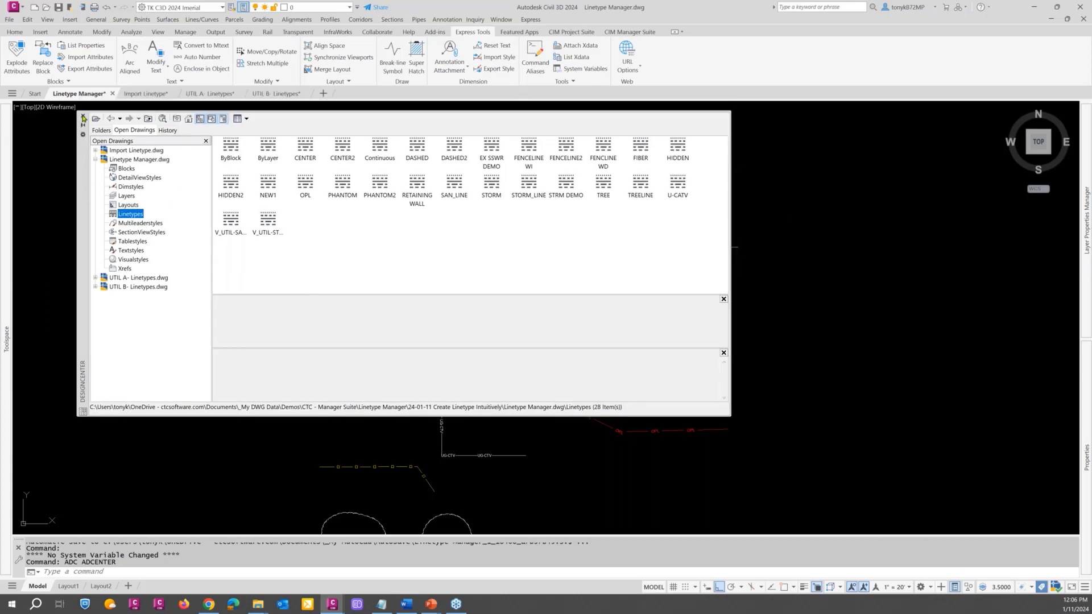
left_click(83, 118)
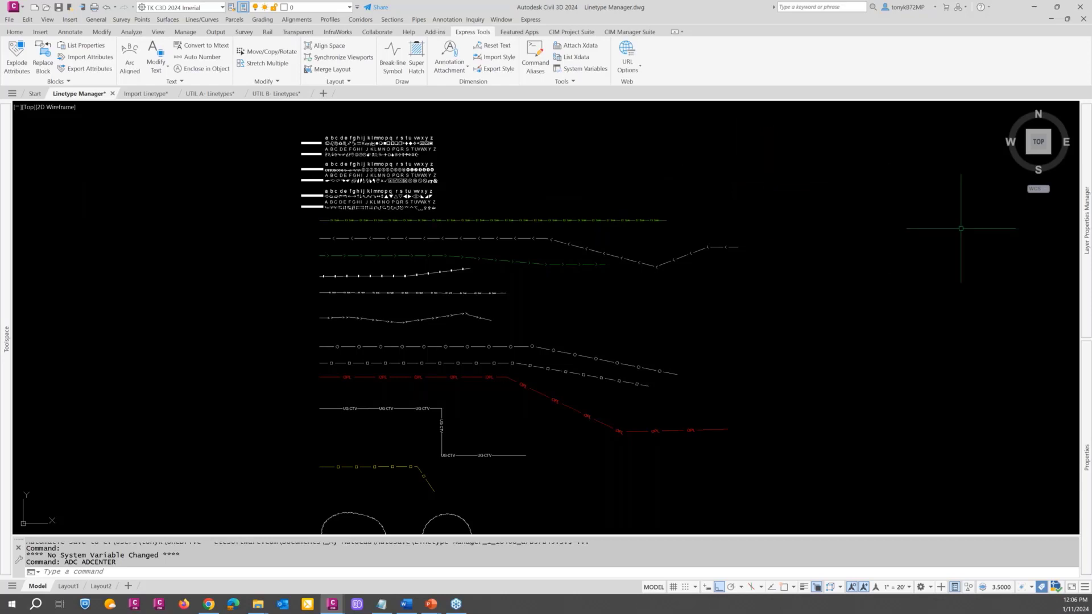
Step: Open the linetype selection for the _BACK OF LOTS layer in the Layer Properties Manager
mouse_move(1082, 225)
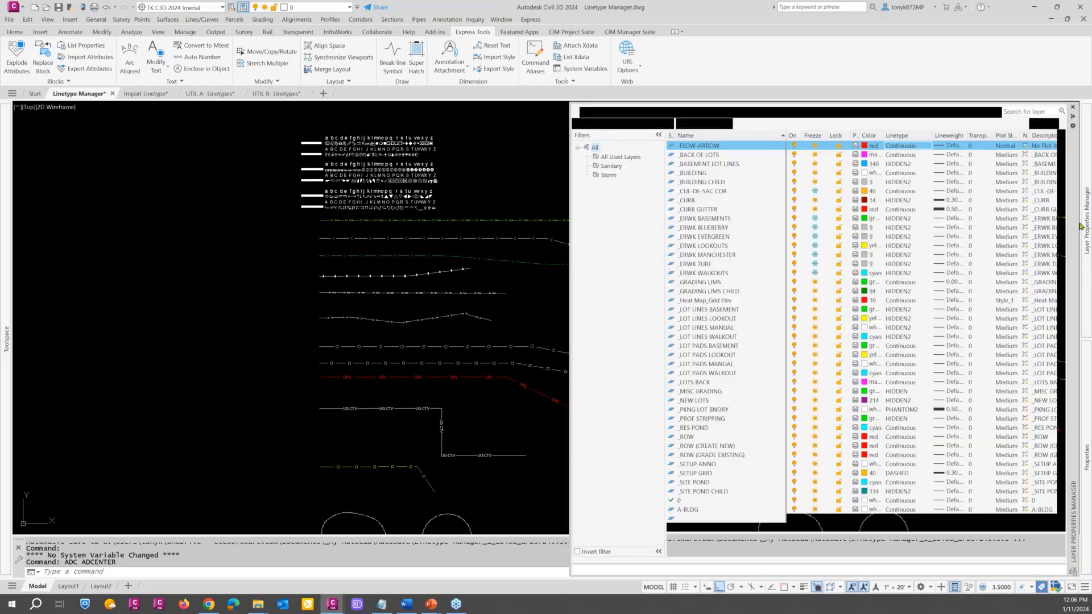
left_click(896, 154)
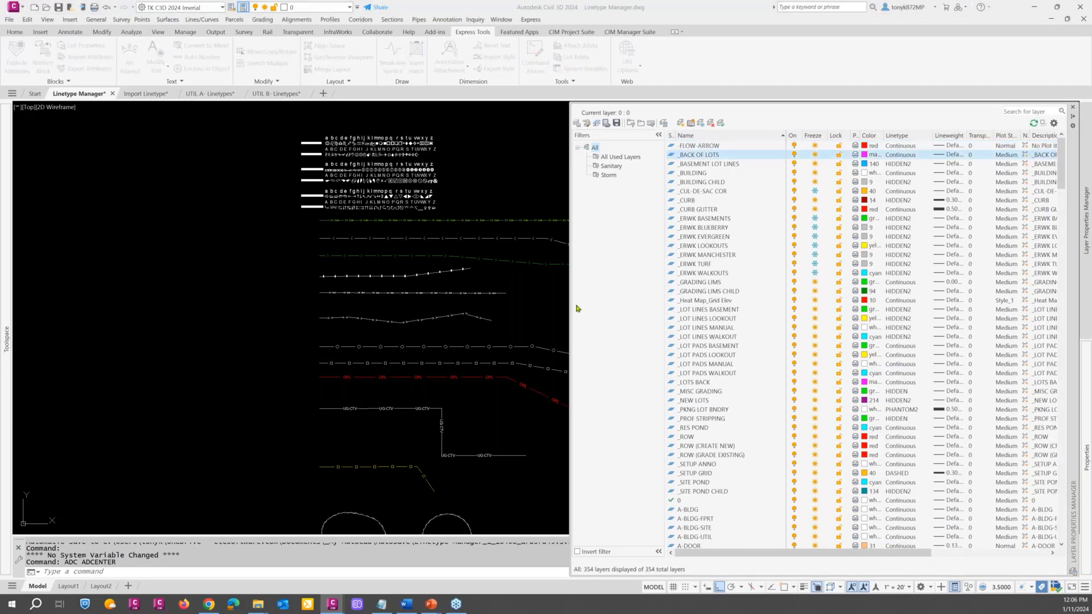
Step: Switch to acad.lin in Notepad, examine the standard, complex and user-defined linetype definitions, and close the file
left_click(382, 605)
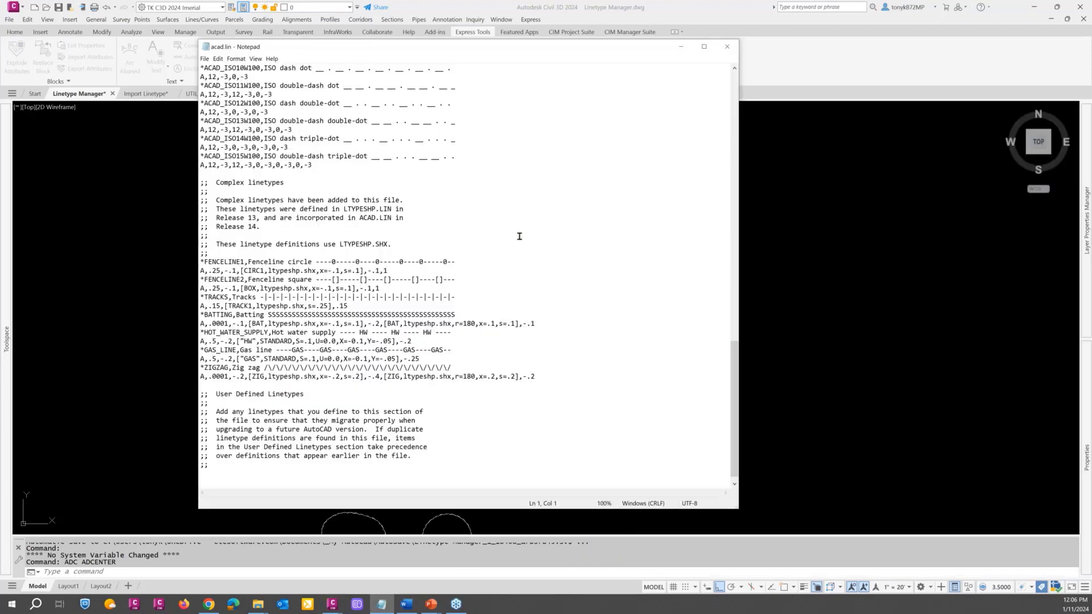
scroll(479, 217, "up", 20)
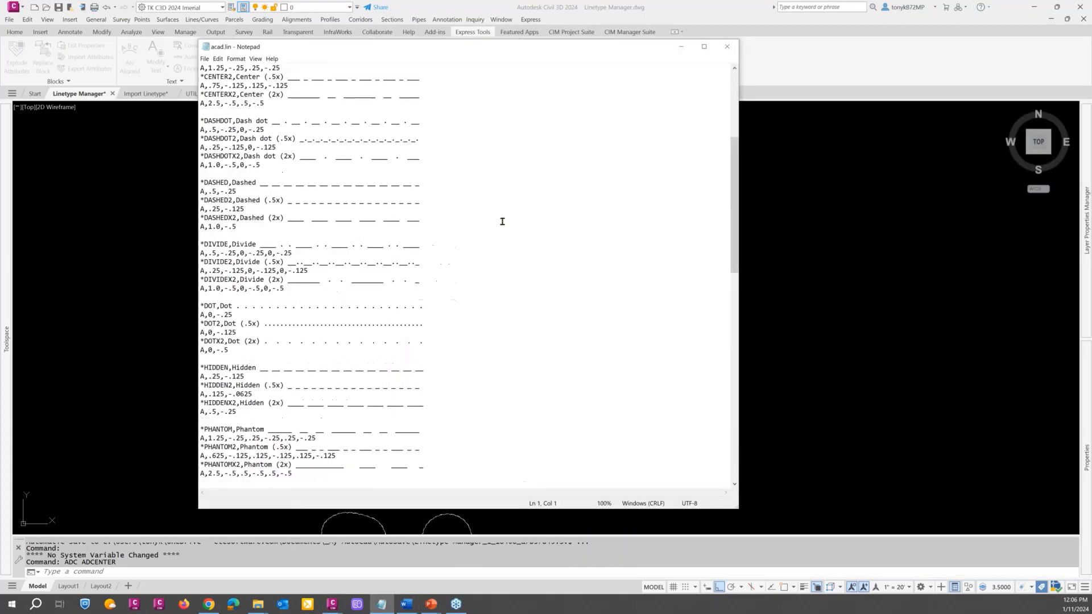
scroll(488, 217, "down", 20)
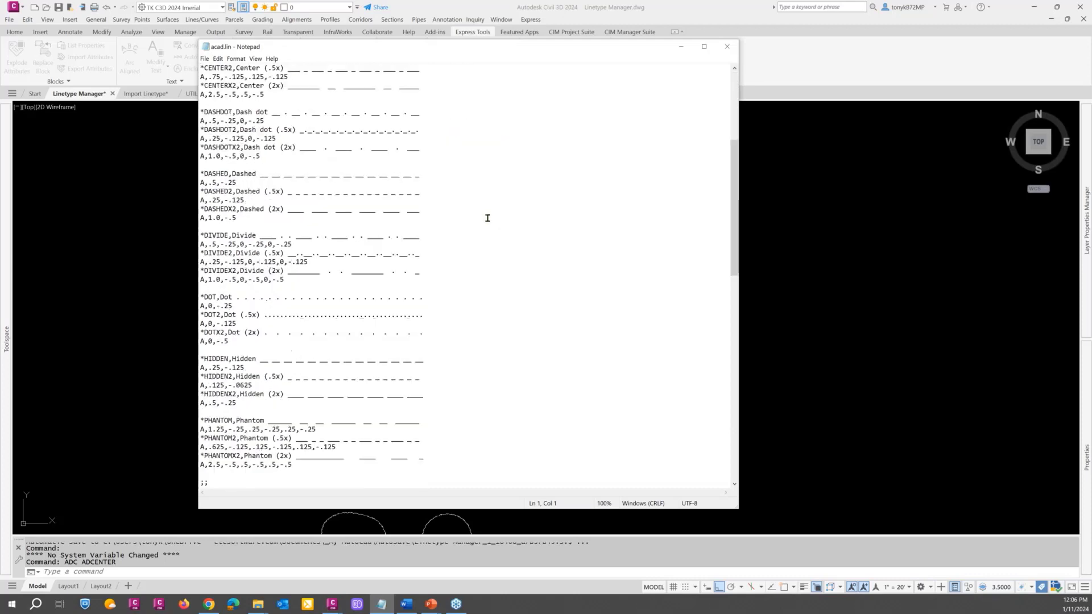
scroll(488, 219, "down", 6)
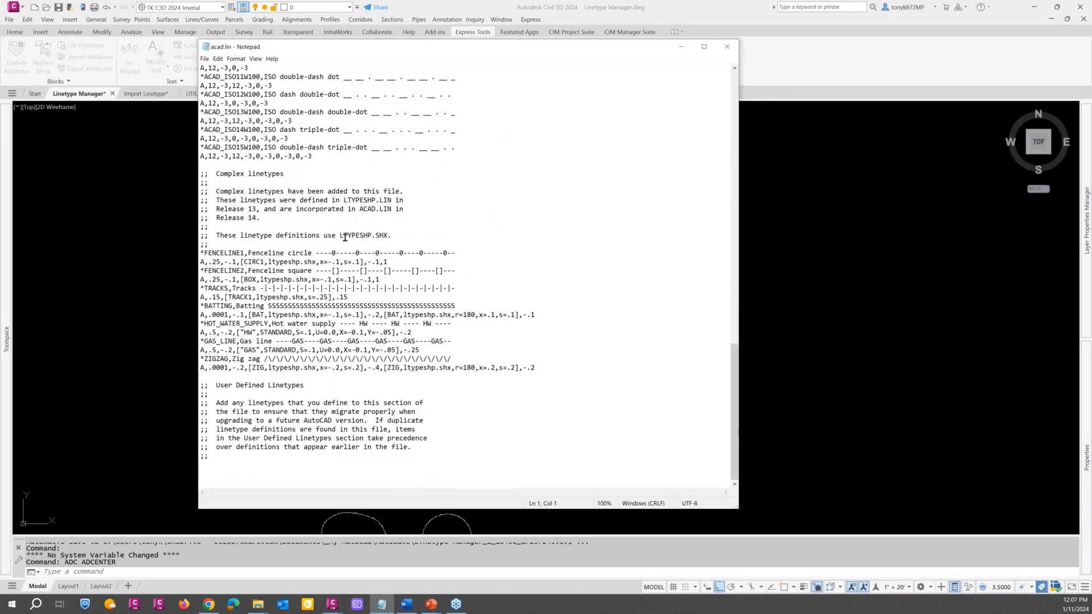
scroll(357, 191, "up", 4)
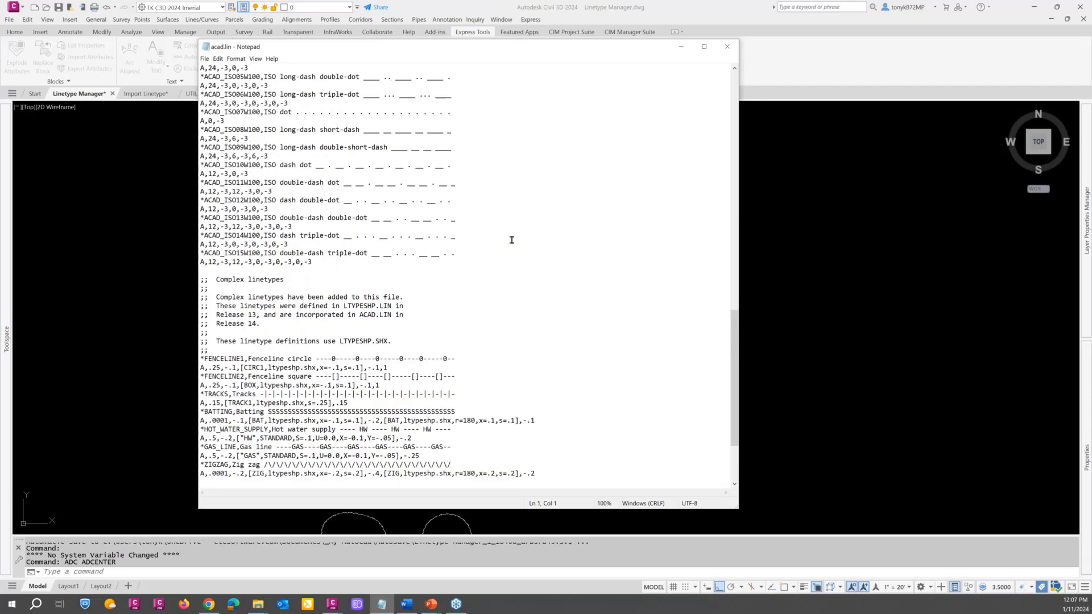
scroll(521, 252, "down", 4)
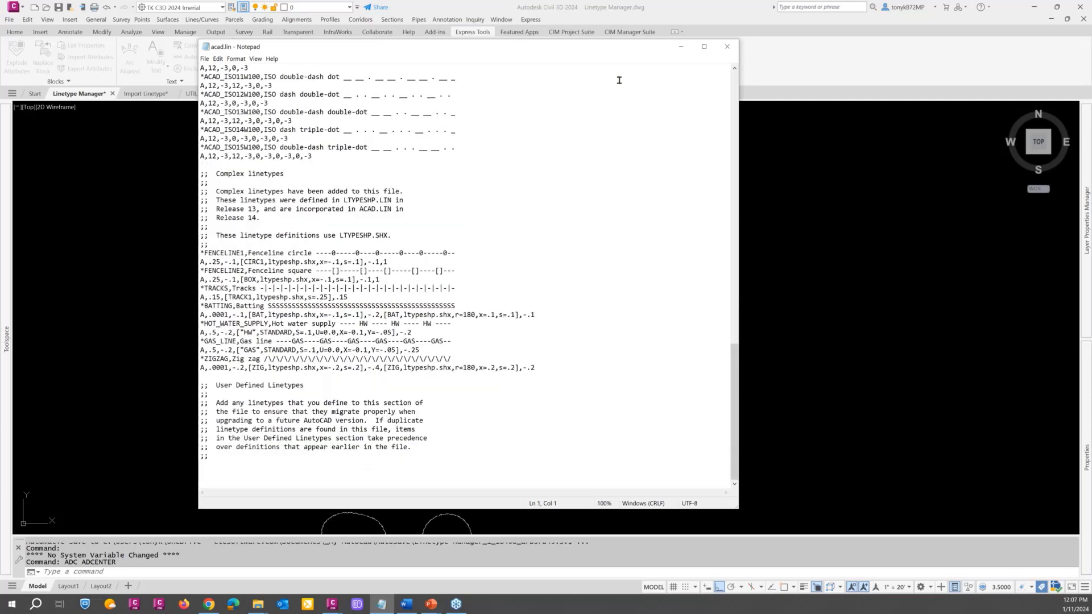
left_click_drag(629, 51, 701, 79)
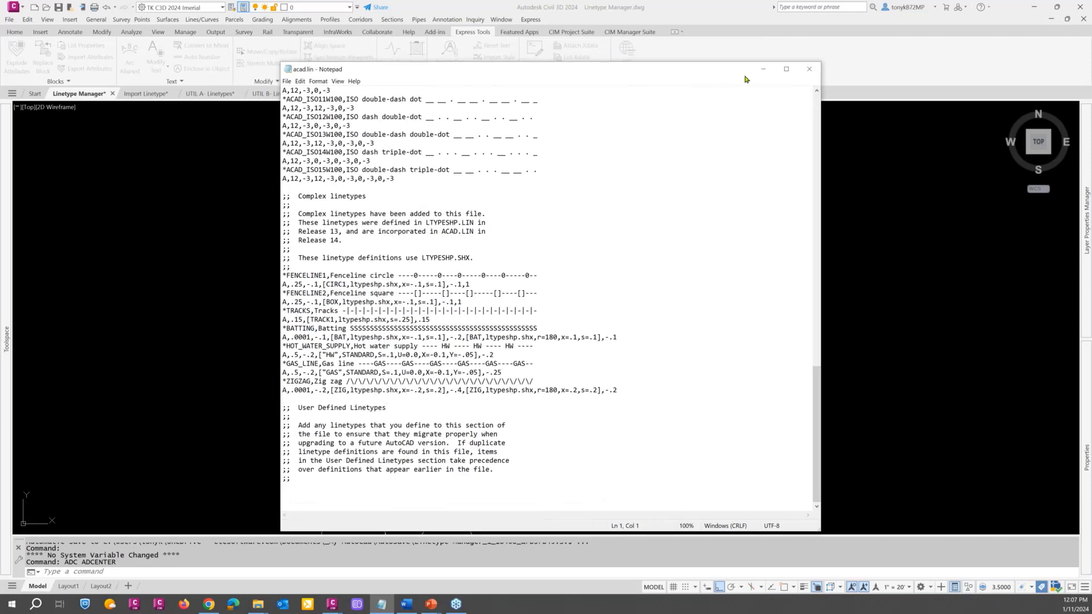
left_click(810, 72)
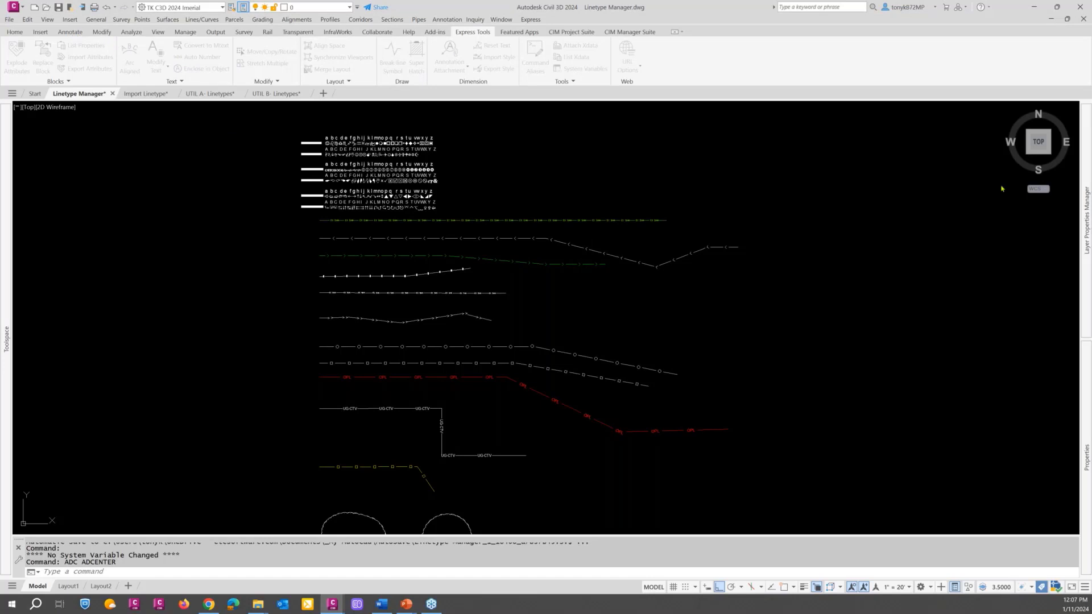
Step: Review the loaded linetypes offered for the layer and cancel the selection
left_click_drag(1003, 189, 375, 134)
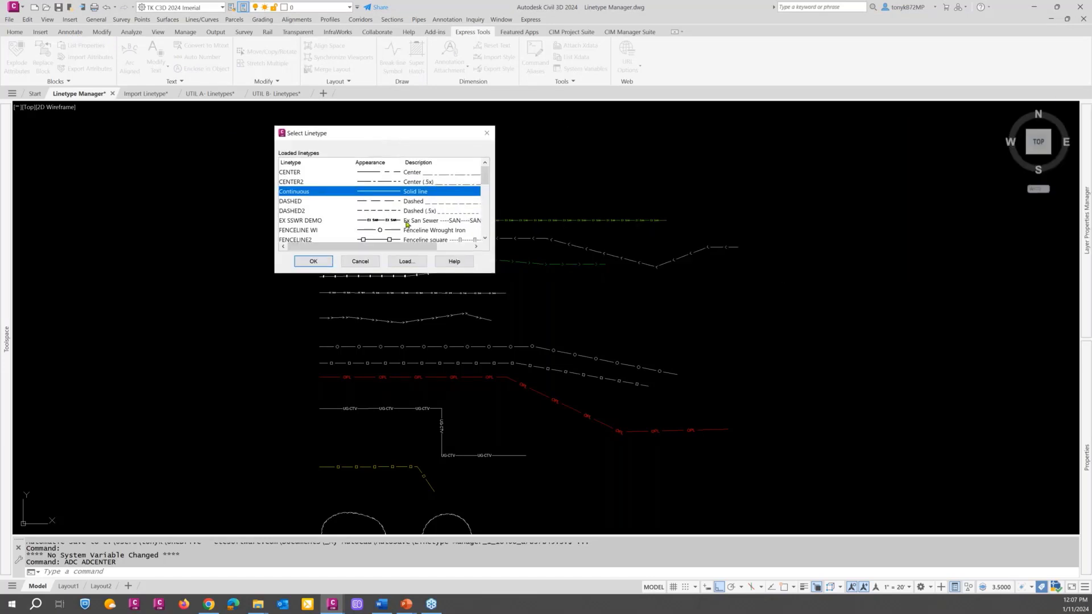
left_click(366, 264)
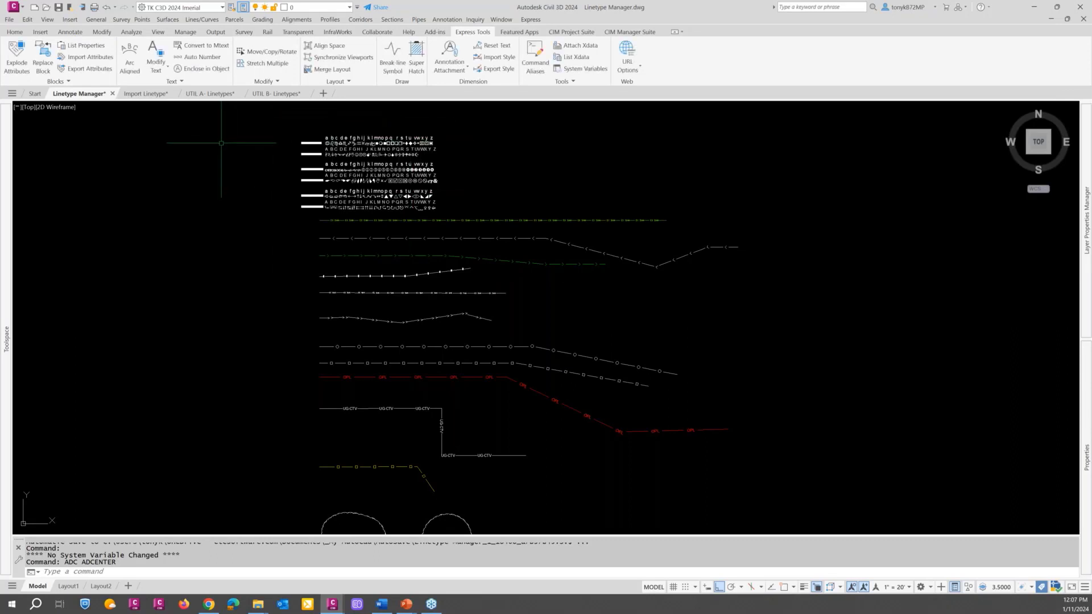
Step: Look through the drawing's list of text styles and close it without making changes
left_click(70, 33)
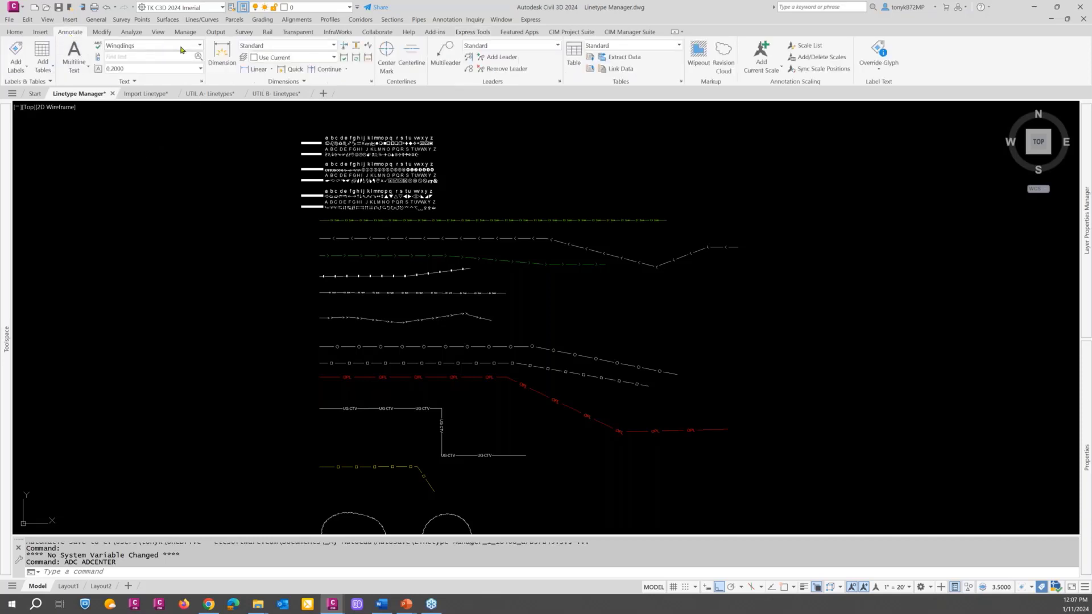
left_click(201, 83)
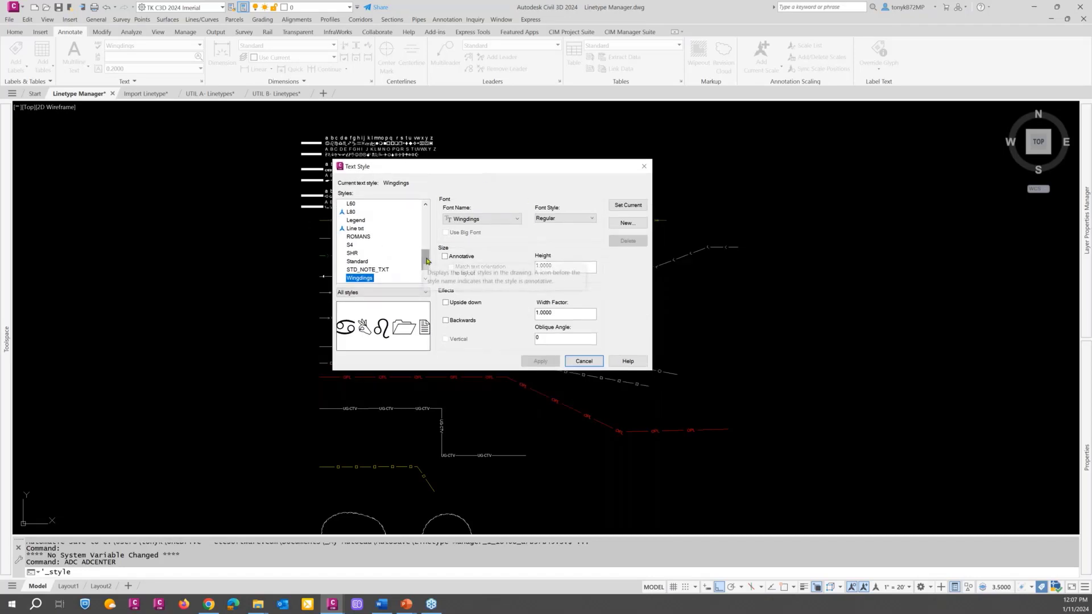
left_click_drag(425, 260, 423, 220)
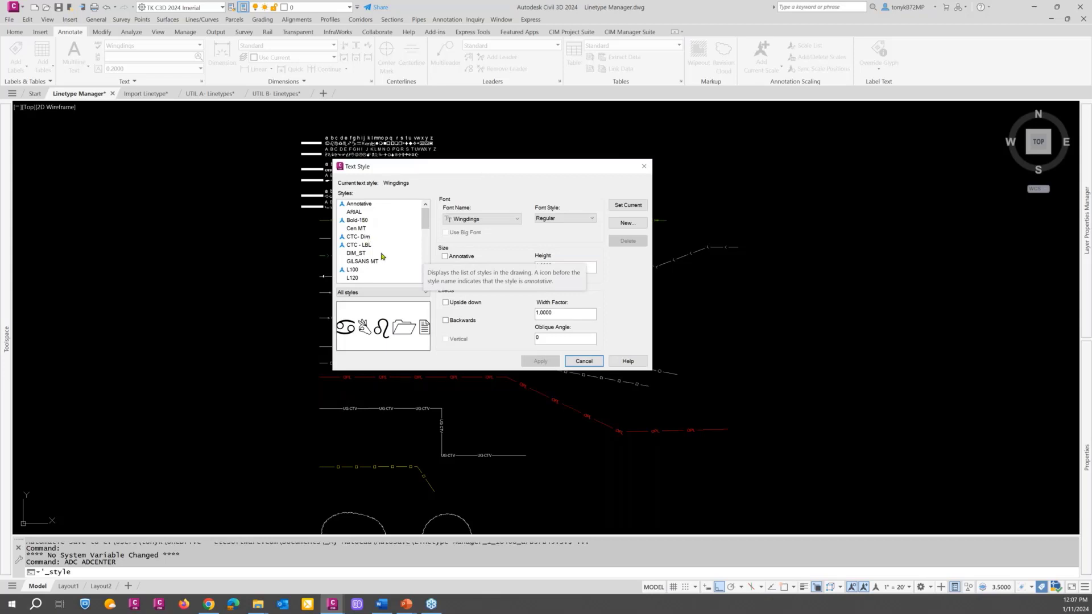
left_click(584, 362)
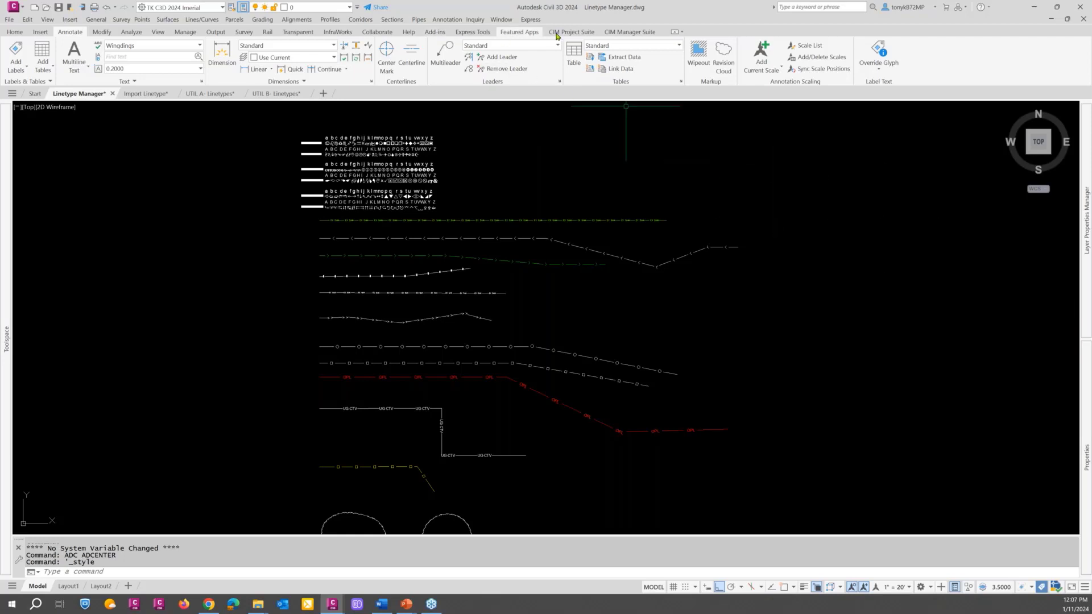
Step: Launch Linetype Manager from the CIM Manager Suite and reposition its window over the drawing
left_click(628, 34)
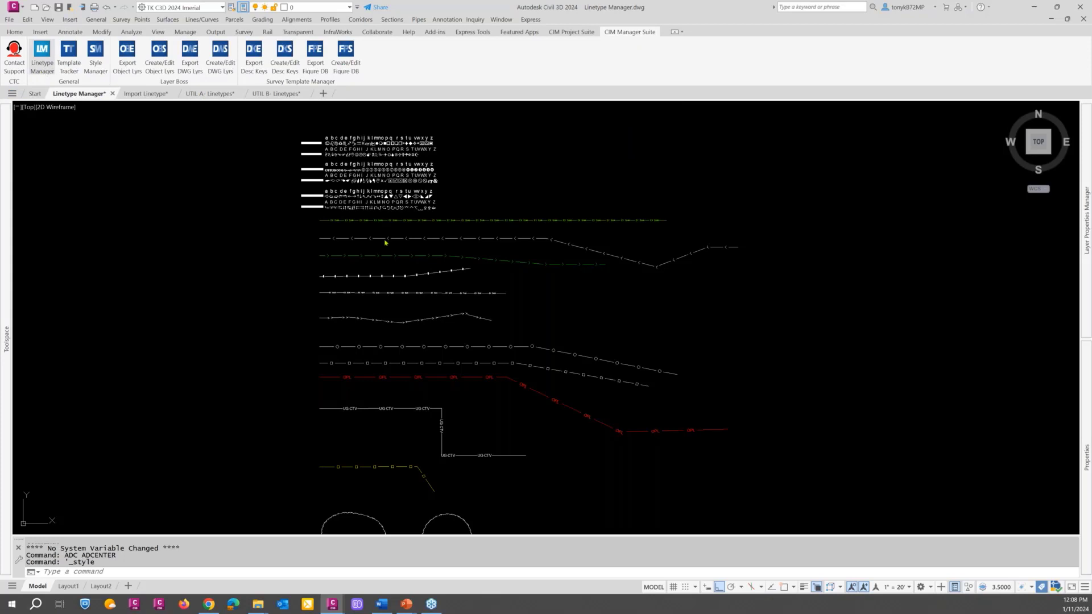
left_click(42, 54)
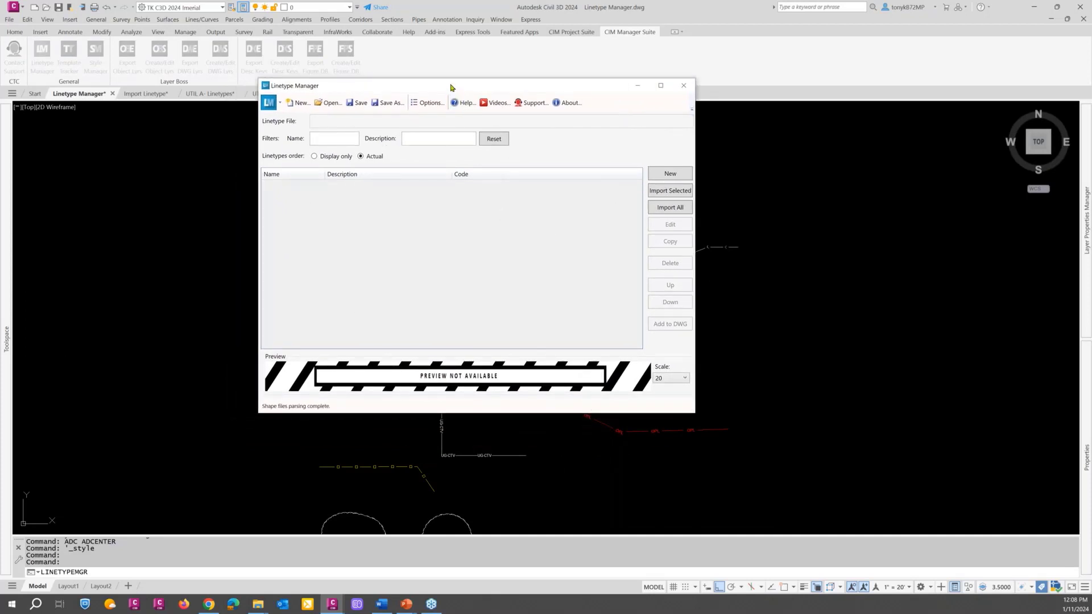
left_click_drag(455, 89, 492, 115)
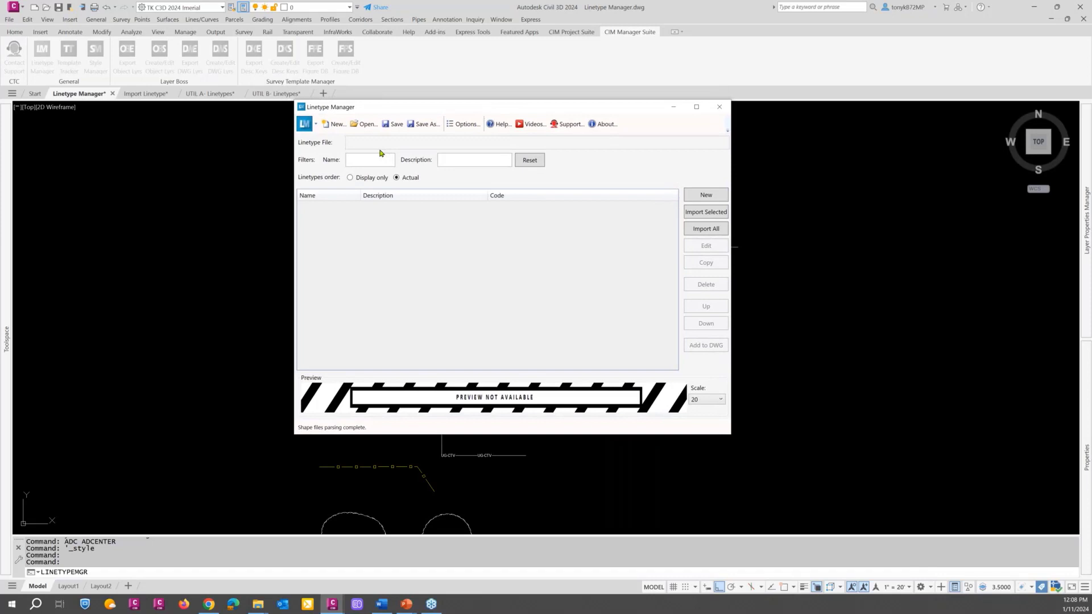
Step: Browse the .lin files available in the Linetypes folder and cancel without opening one
left_click(362, 125)
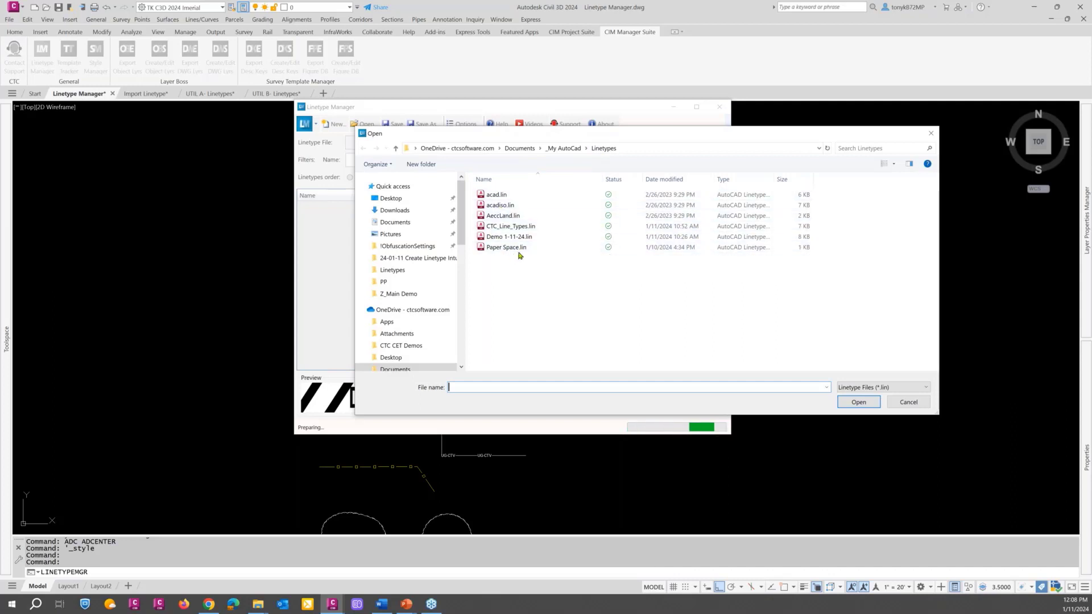
left_click(909, 406)
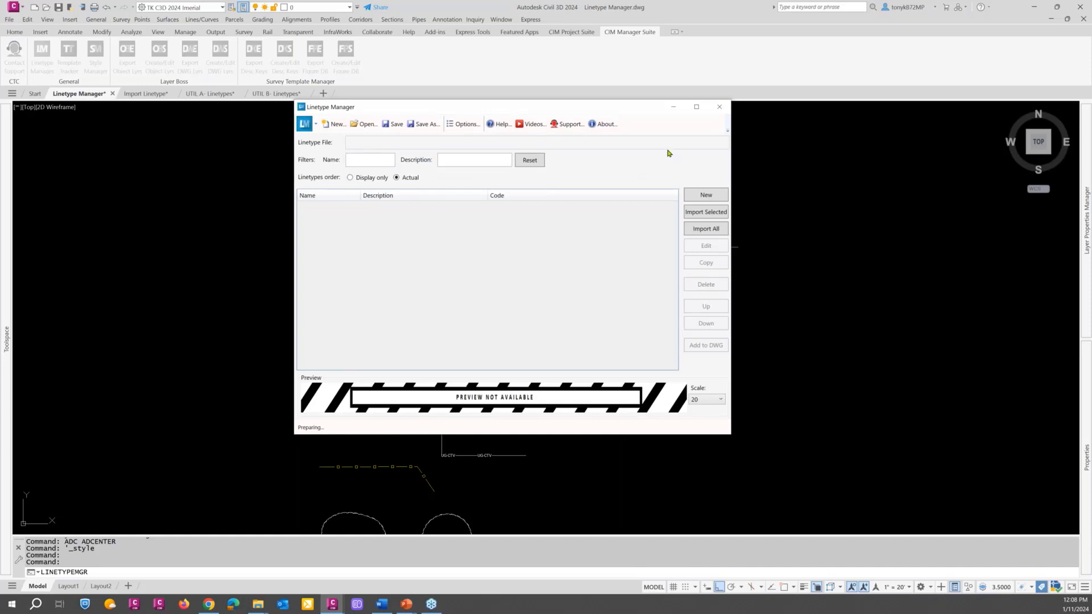
Step: Check Linetype Manager's product information for the installed suite version and installer download option, then close it
left_click(316, 125)
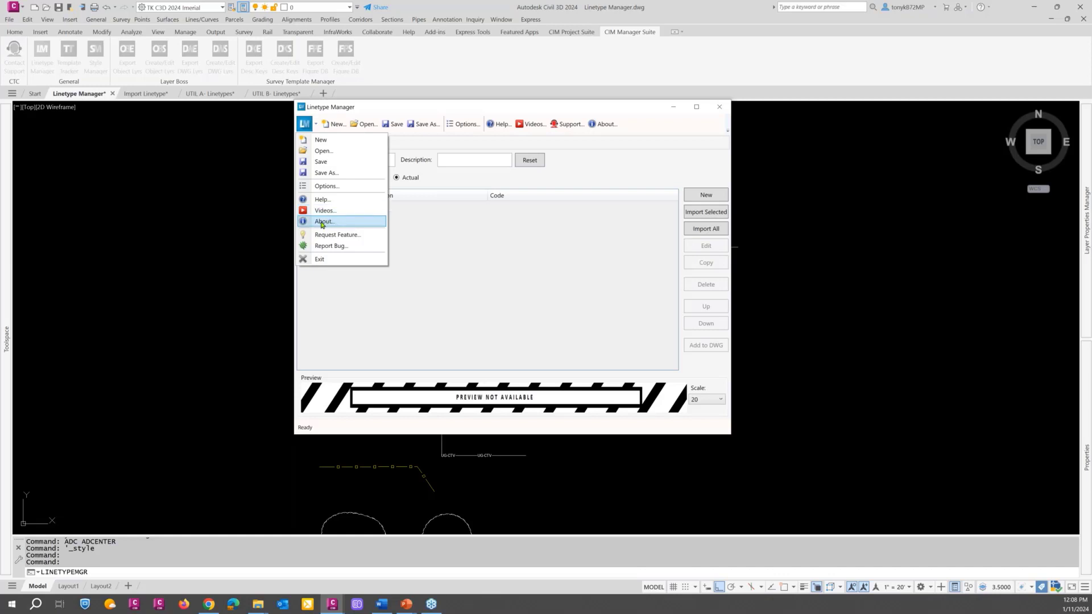
left_click(323, 224)
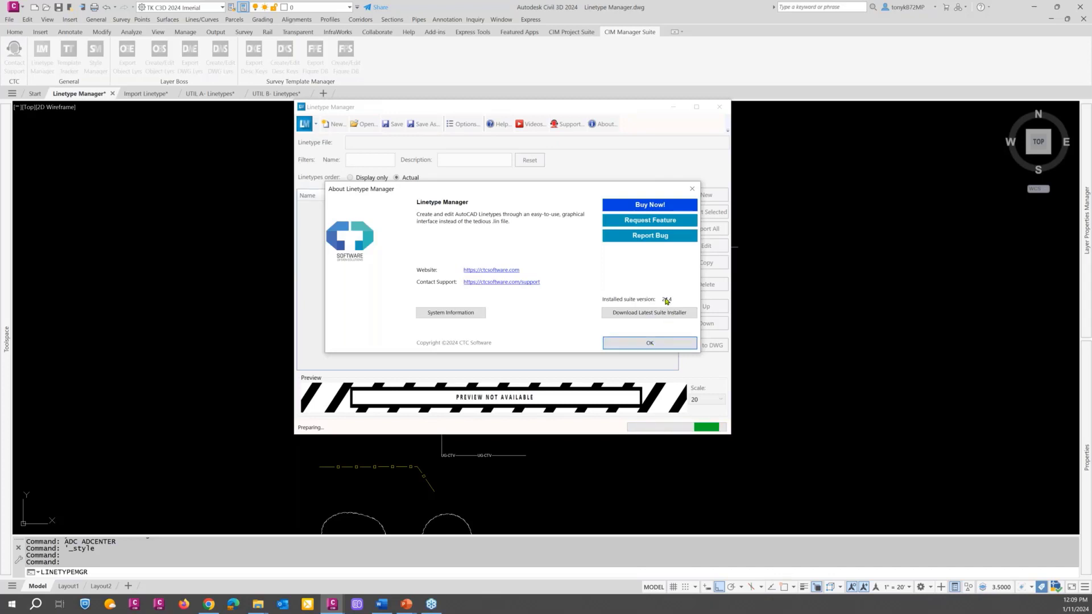
left_click(651, 344)
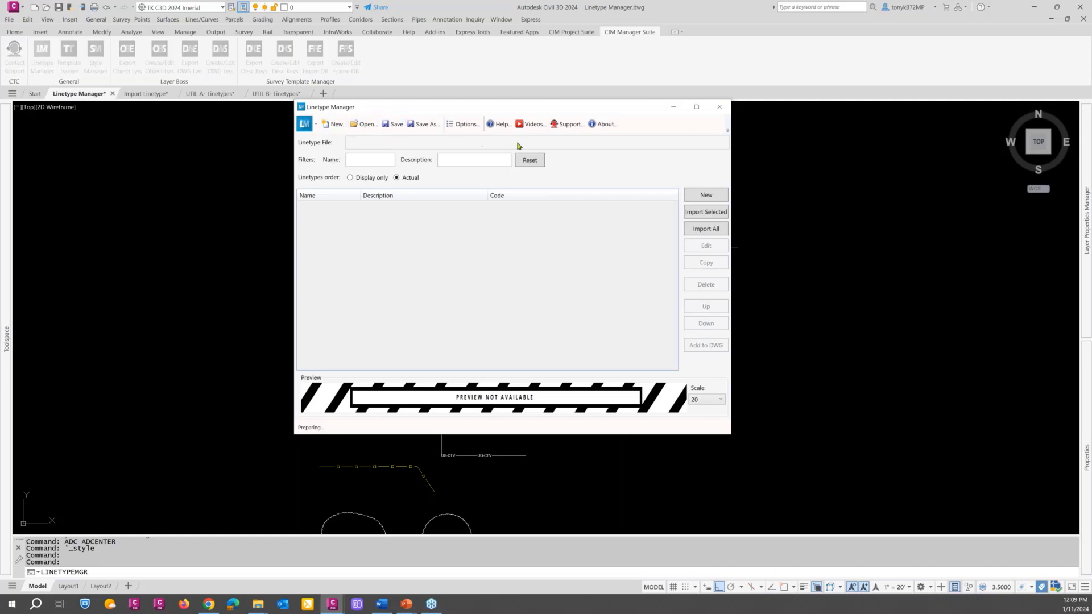
left_click(598, 125)
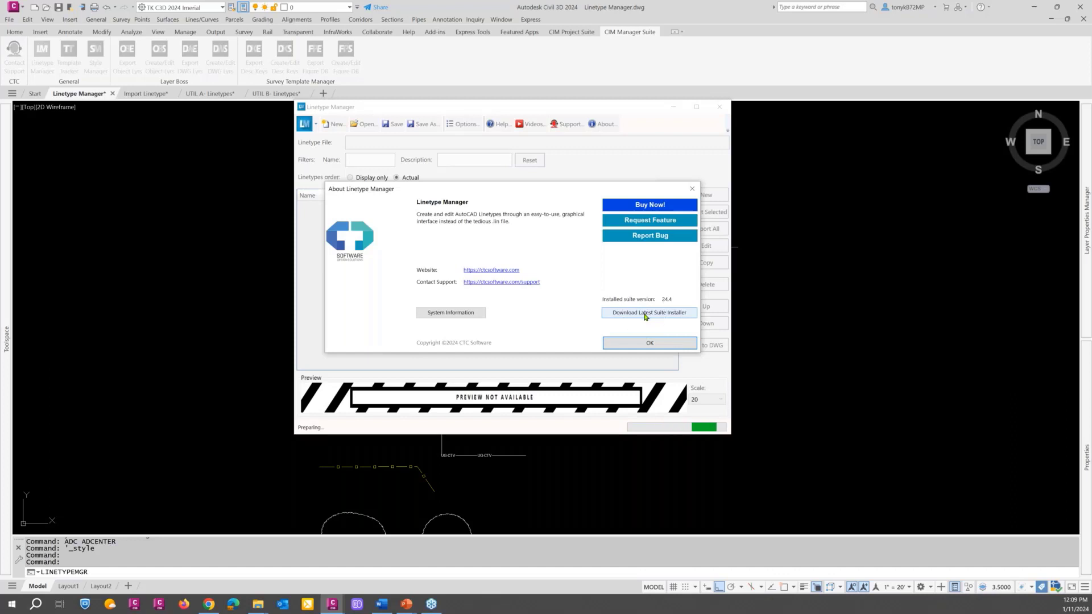
left_click(692, 189)
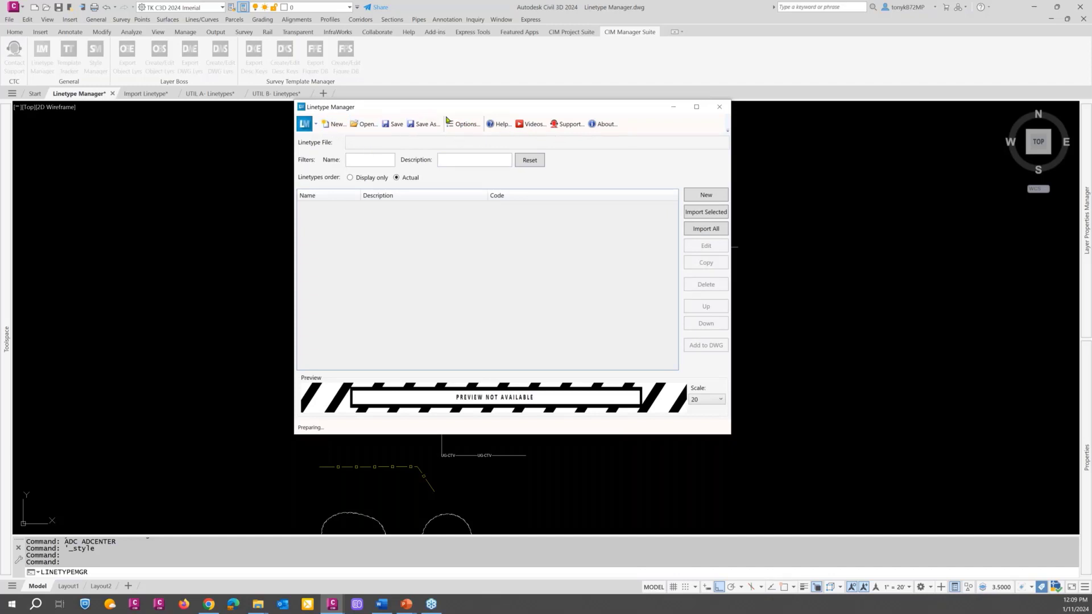
left_click_drag(424, 110, 467, 125)
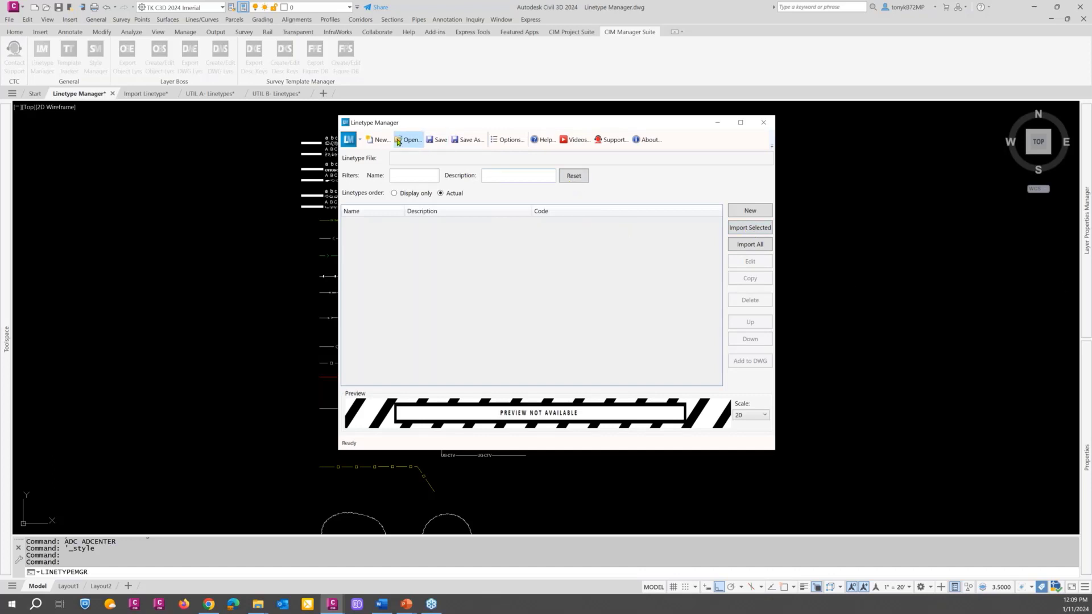
Step: Open CTC_Line_Types.lin from the Linetypes folder and look through its linetype names, descriptions and codes
left_click(412, 146)
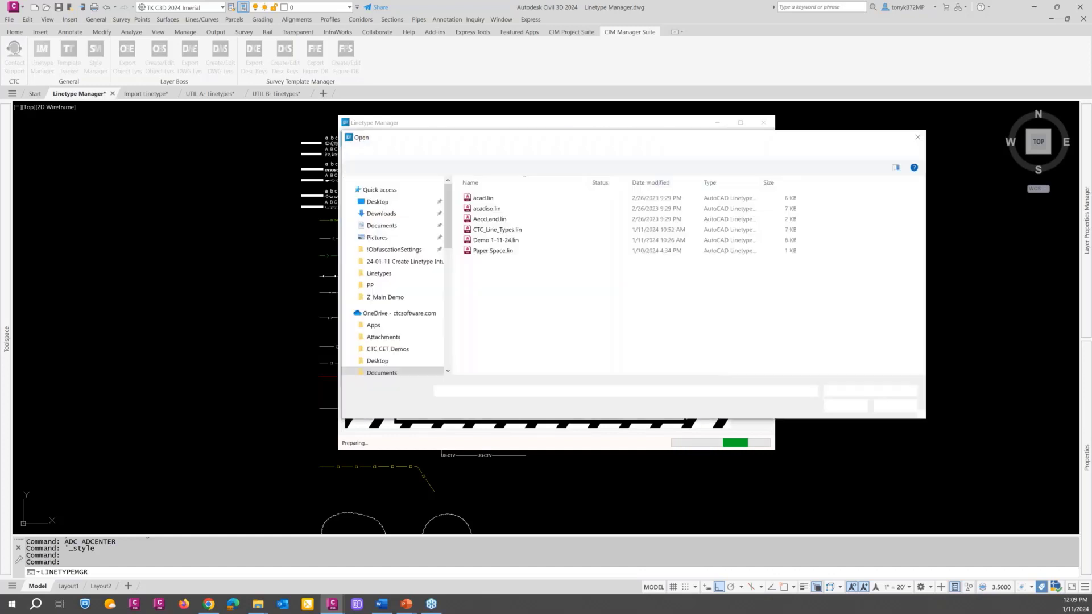
left_click(488, 231)
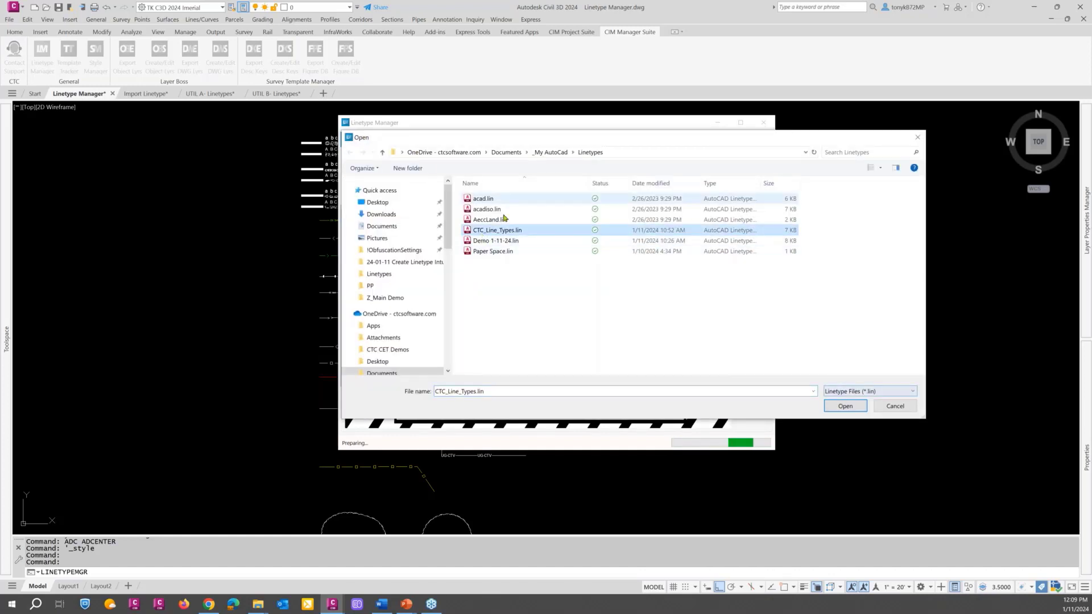
left_click(845, 405)
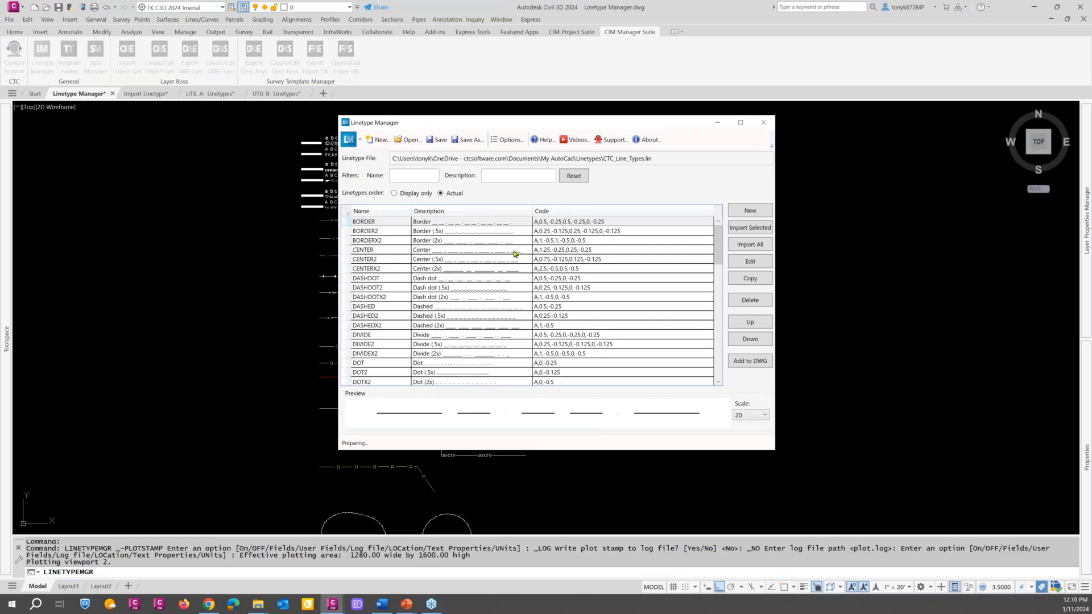
left_click_drag(719, 258, 704, 238)
scroll(704, 265, "down", 1)
left_click_drag(718, 251, 718, 300)
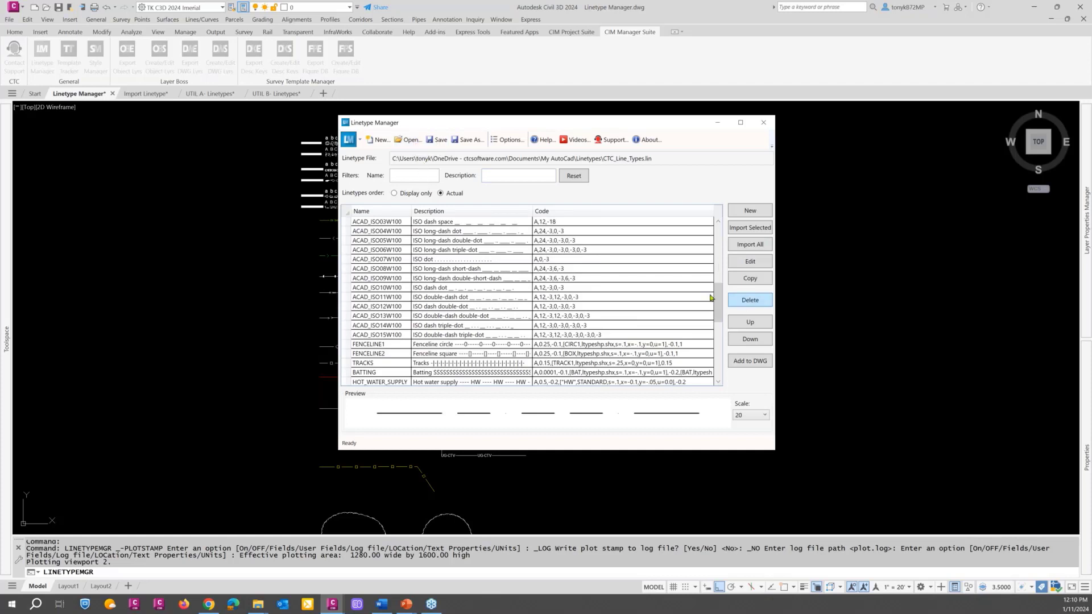
left_click_drag(718, 296, 718, 360)
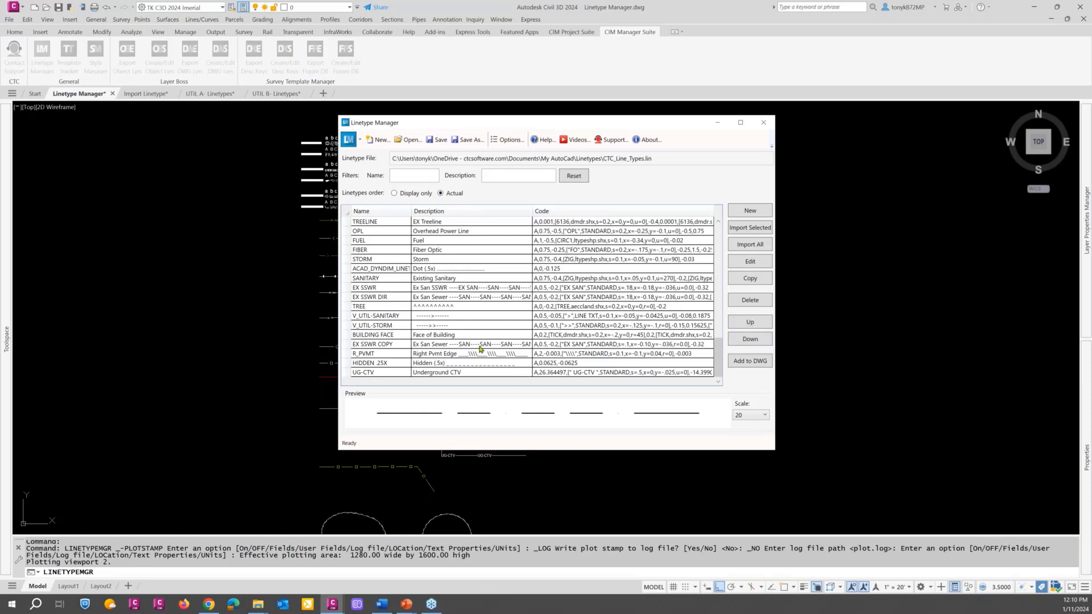
Step: Move the UG-CTV linetype up one place and back down, and switch the linetypes order to Display only and back to Actual
left_click(388, 373)
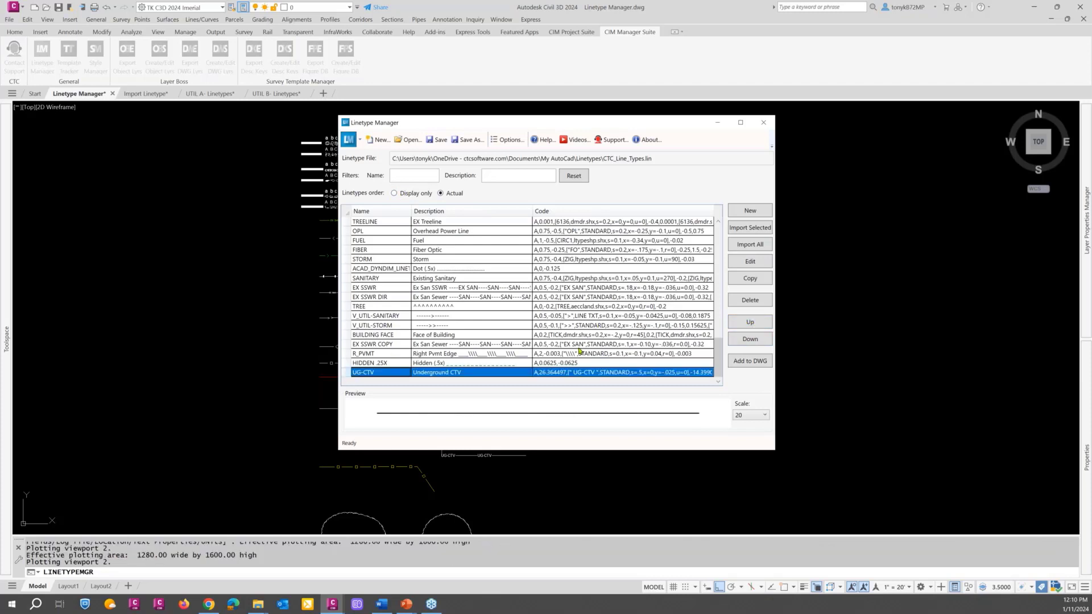
left_click(750, 323)
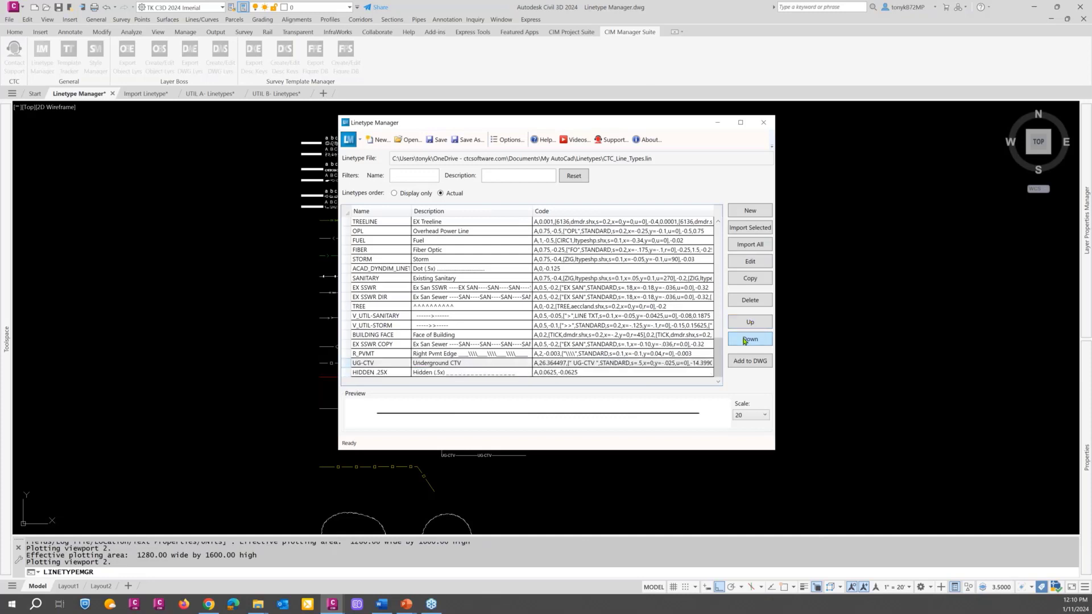
left_click(745, 340)
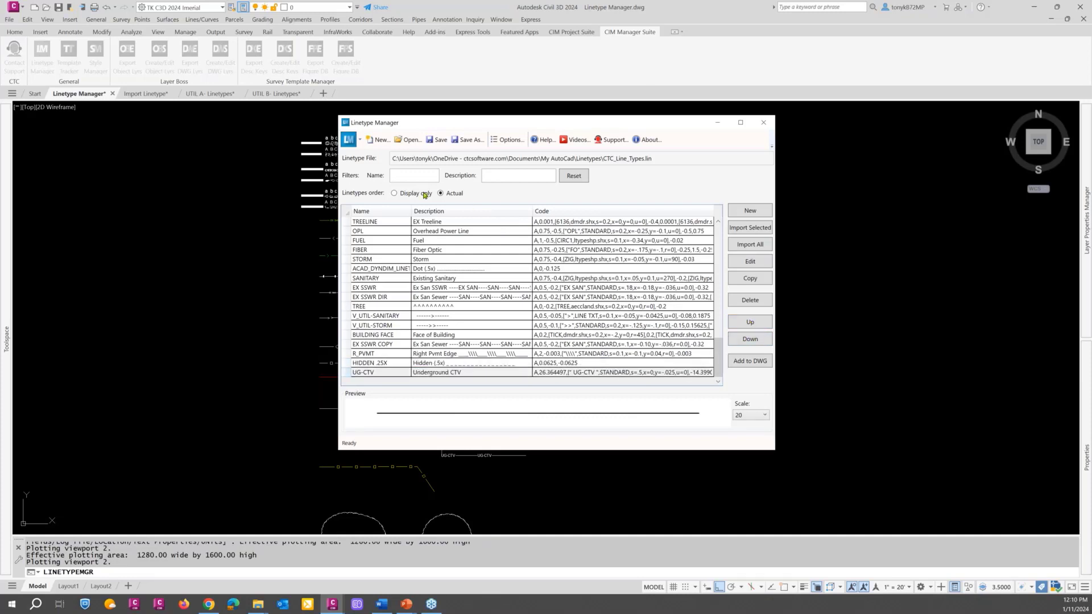
left_click(395, 194)
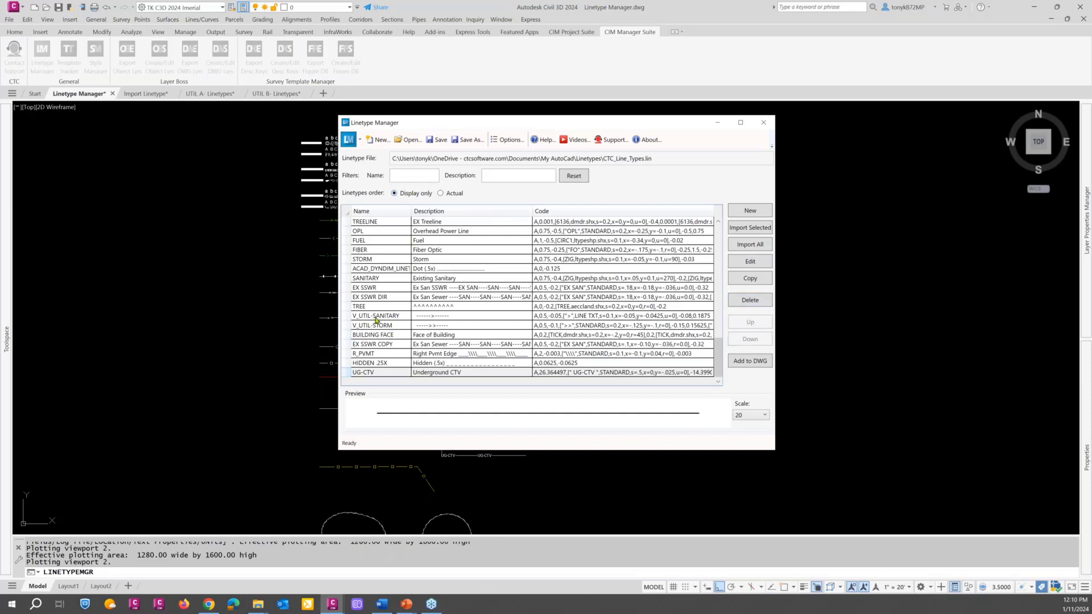
left_click(442, 194)
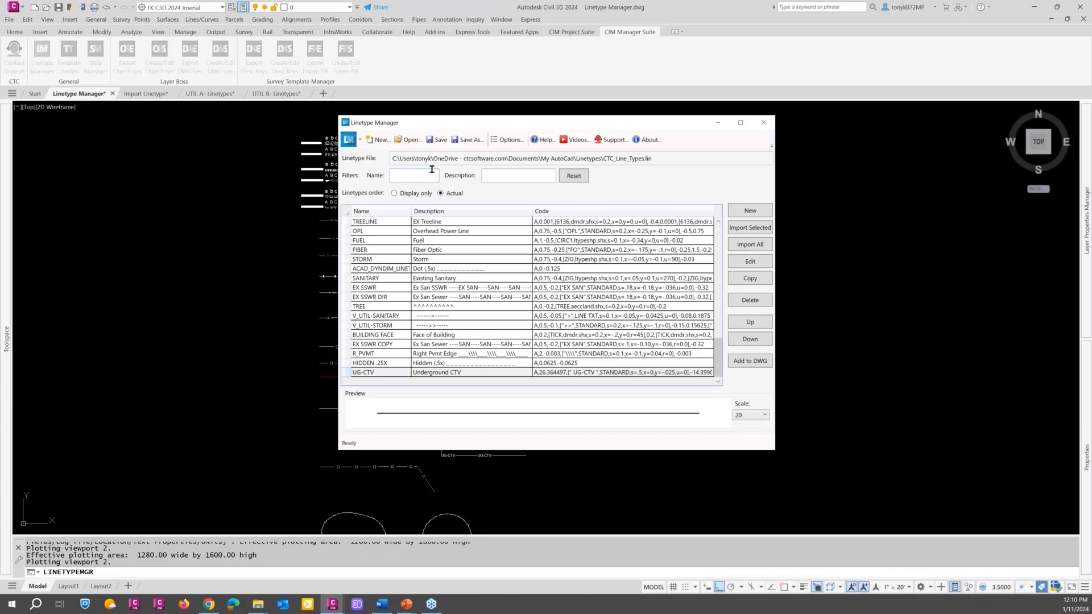
Step: Filter the linetype list by the name "do" and by "san", and reset the filters
scroll(443, 267, "up", 12)
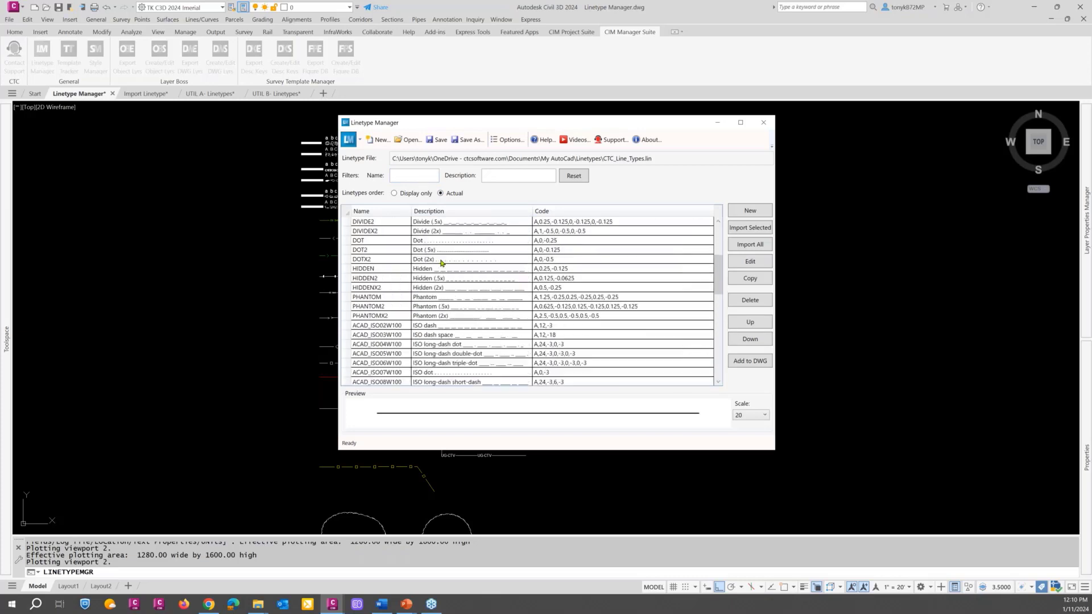
scroll(427, 232, "up", 4)
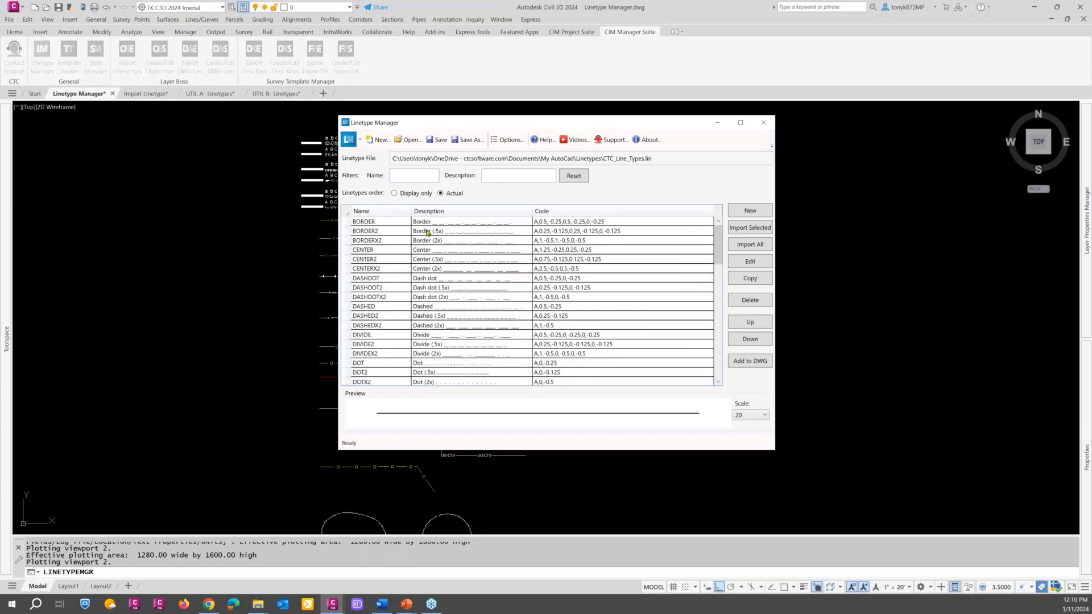
left_click(401, 176)
type("do")
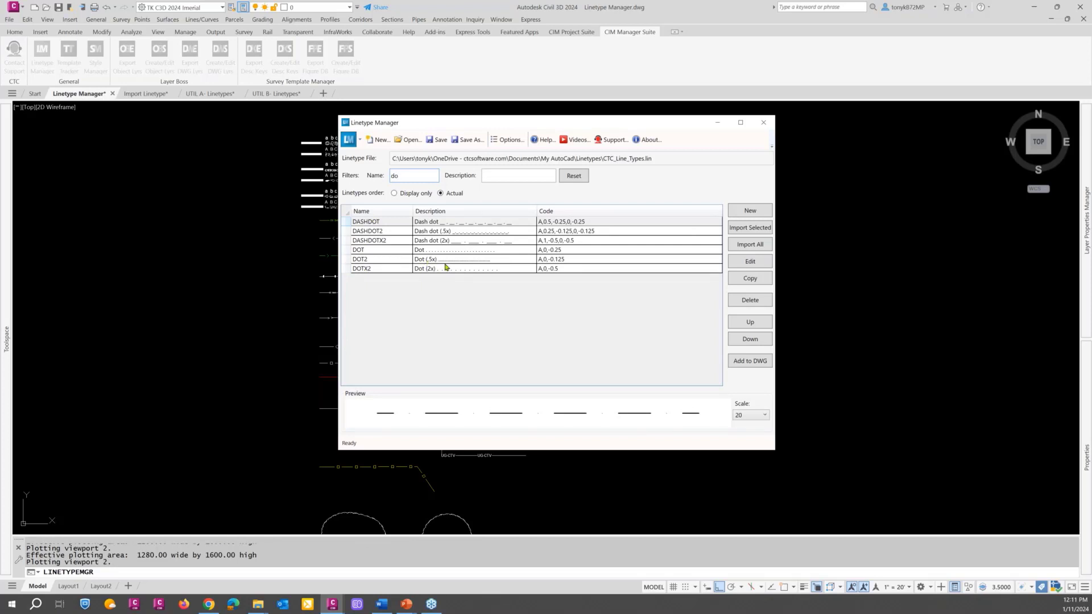
key("BackSpace")
key("BackSpace")
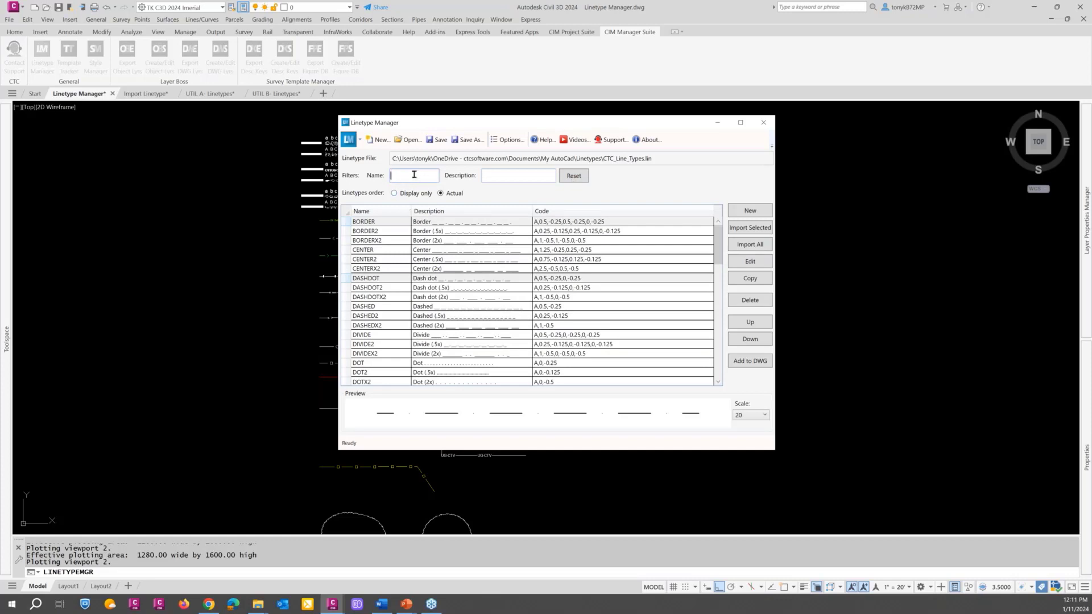
type("san")
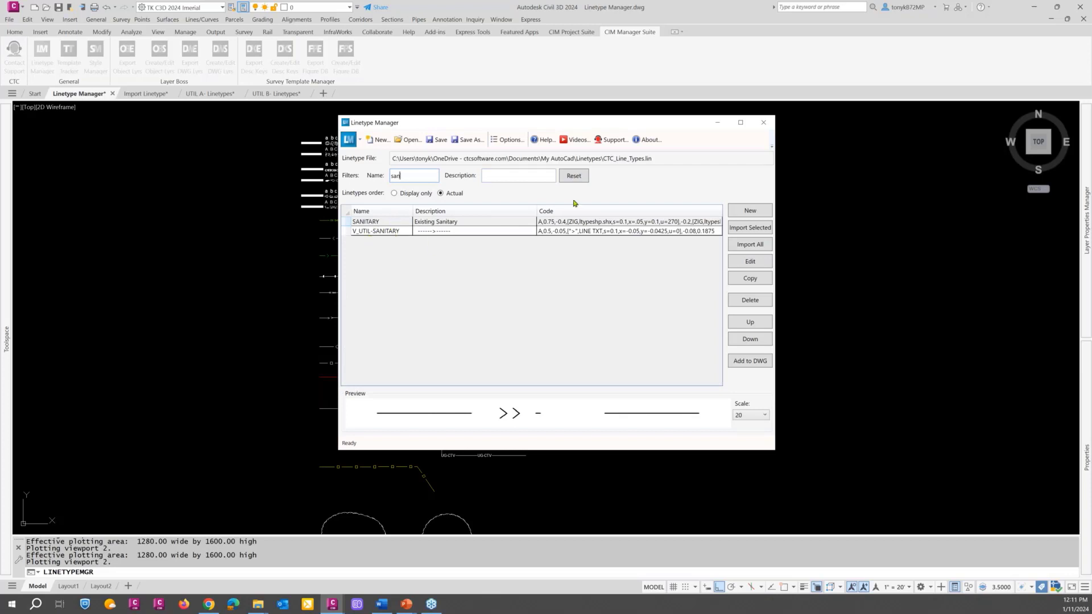
left_click(567, 178)
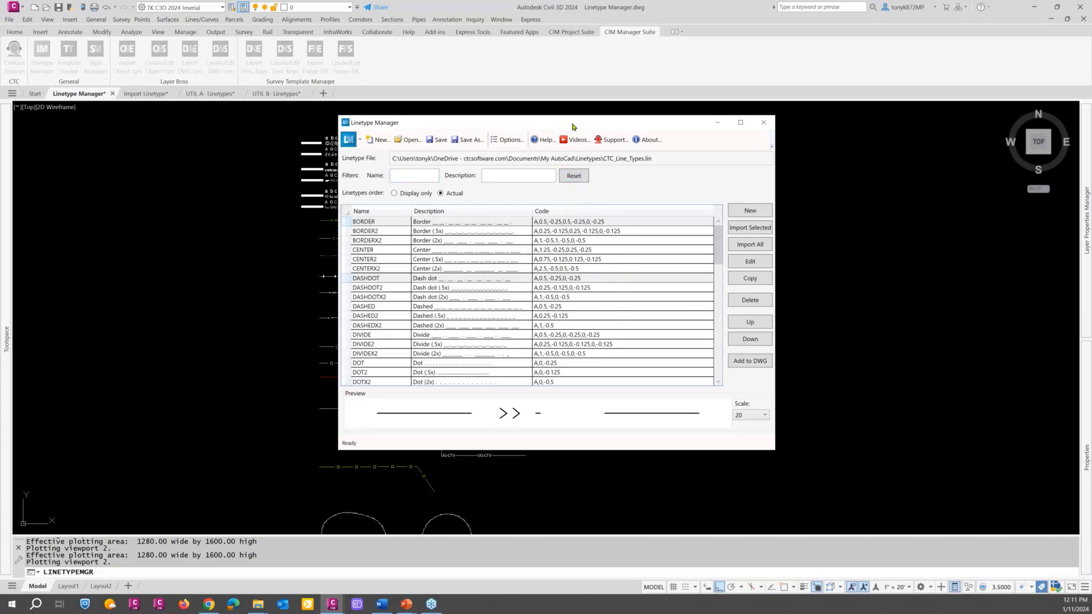
Step: Reposition Linetype Manager over the drawing, look at the end of the linetype list, and briefly filter names by "s"
left_click_drag(619, 126, 376, 157)
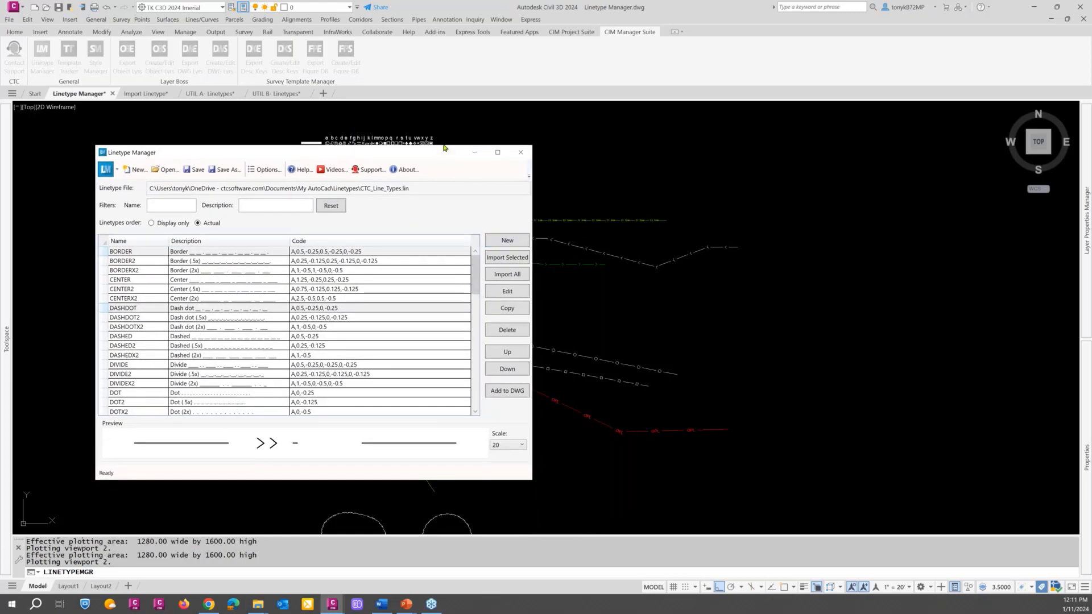
left_click_drag(445, 149, 451, 119)
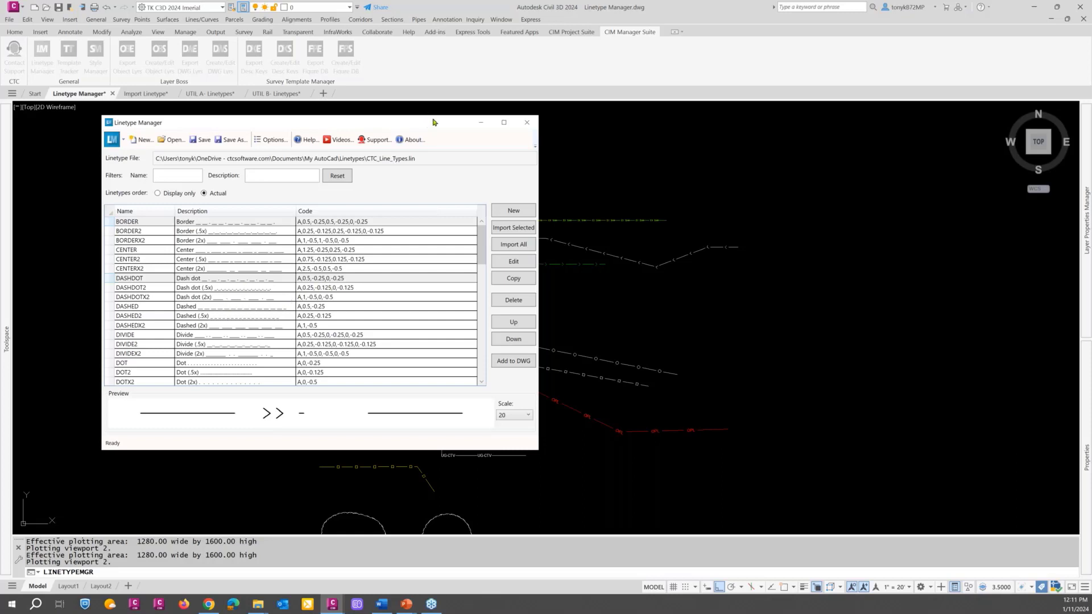
left_click_drag(430, 122, 583, 117)
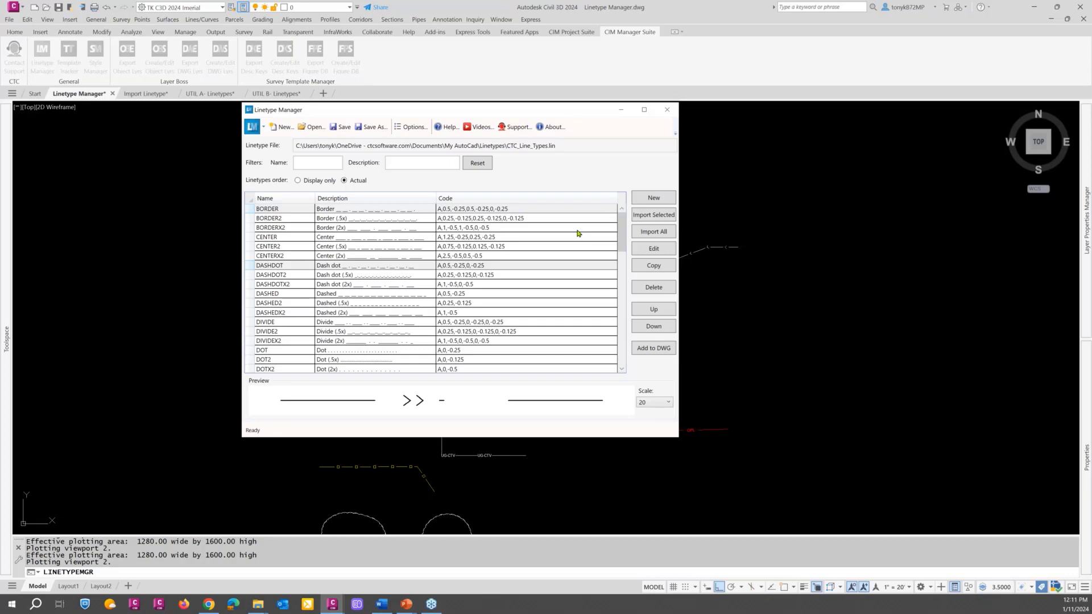
left_click_drag(622, 233, 618, 373)
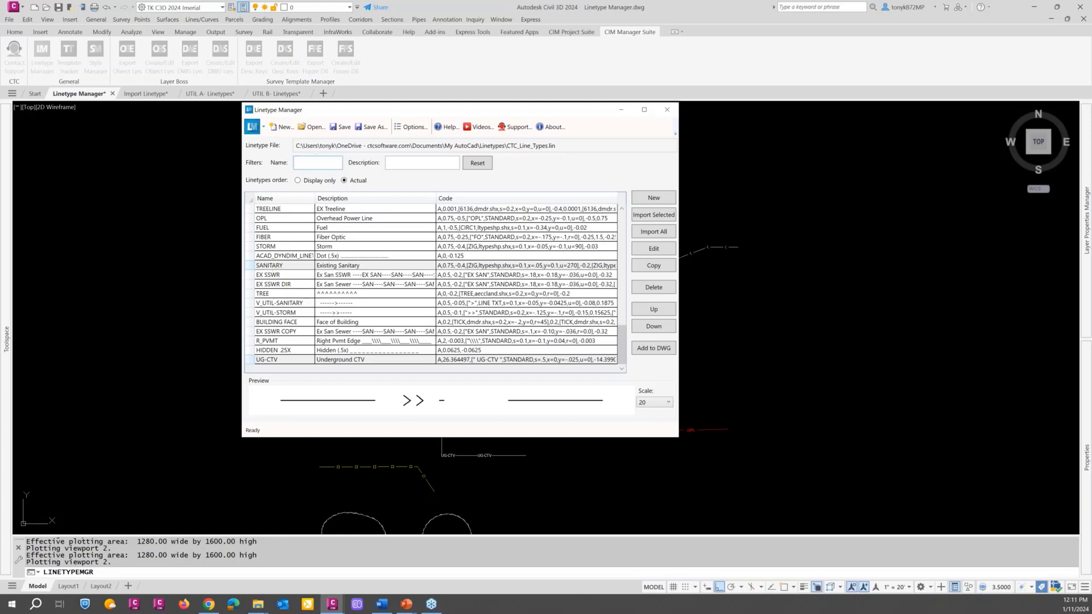
type("s")
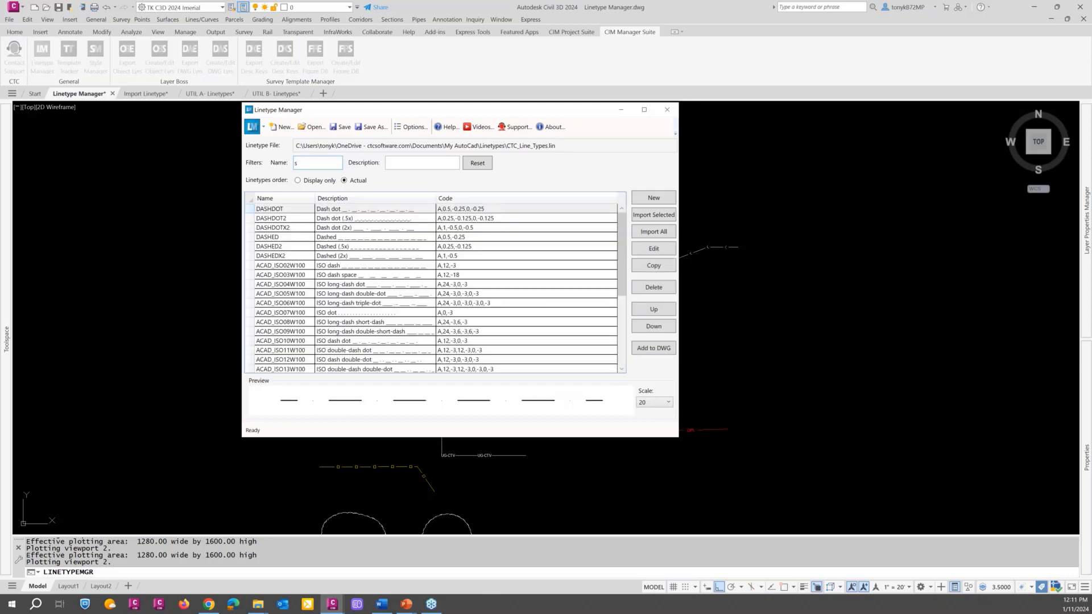
key("BackSpace")
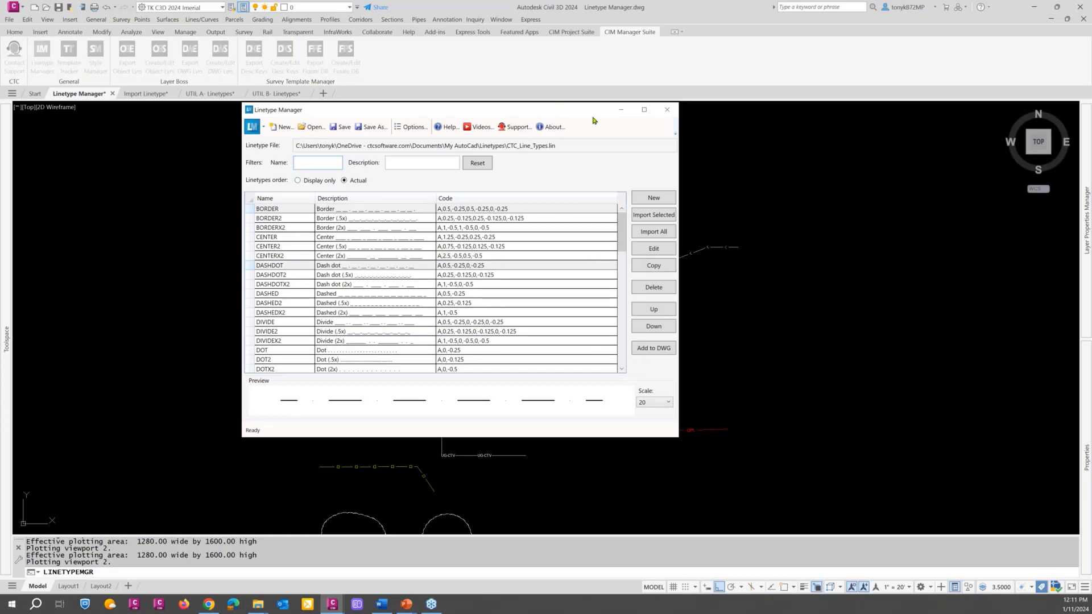
Step: Uncover the linetype samples in the drawing, and close Linetype Manager, saving the changes to CTC_Line_Types.lin
mouse_move(593, 121)
left_mouse_down()
mouse_move(685, 190)
mouse_move(780, 187)
mouse_move(794, 166)
left_mouse_up()
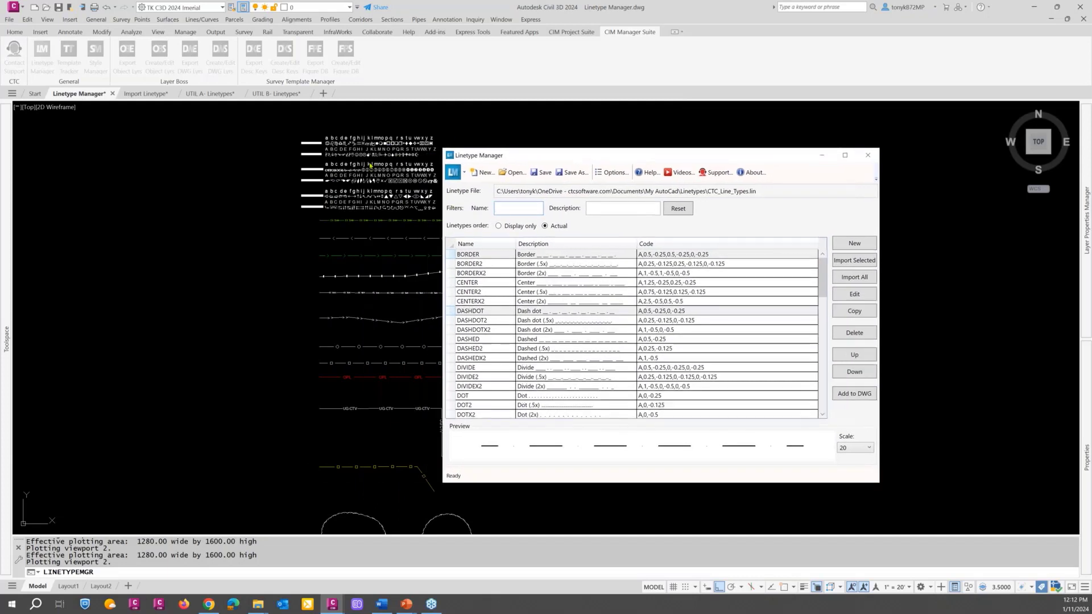
mouse_move(509, 154)
left_mouse_down()
mouse_move(516, 143)
mouse_move(506, 146)
left_mouse_up()
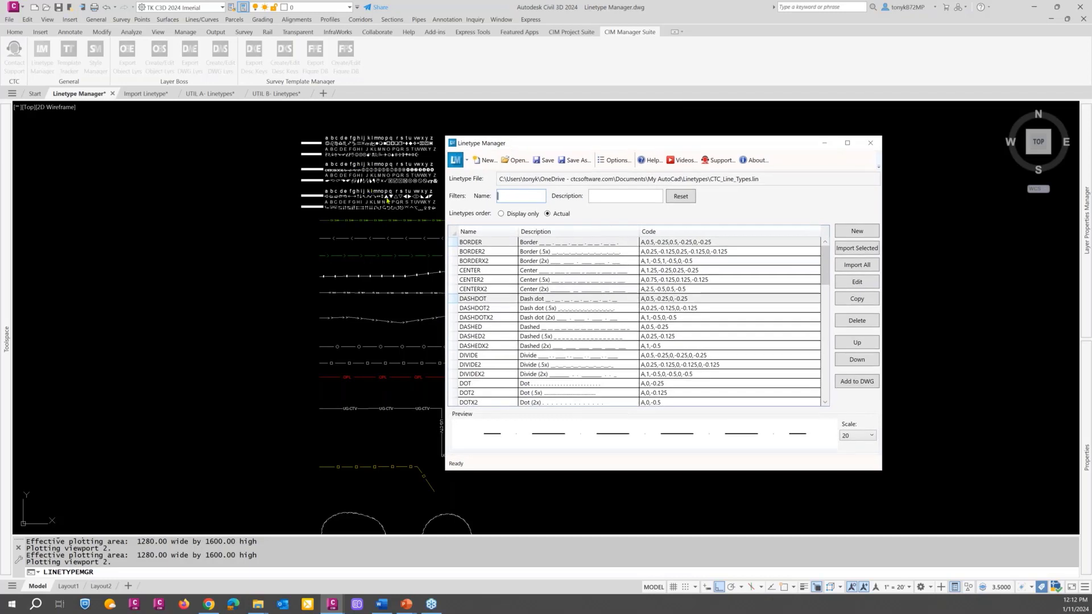
left_click(870, 142)
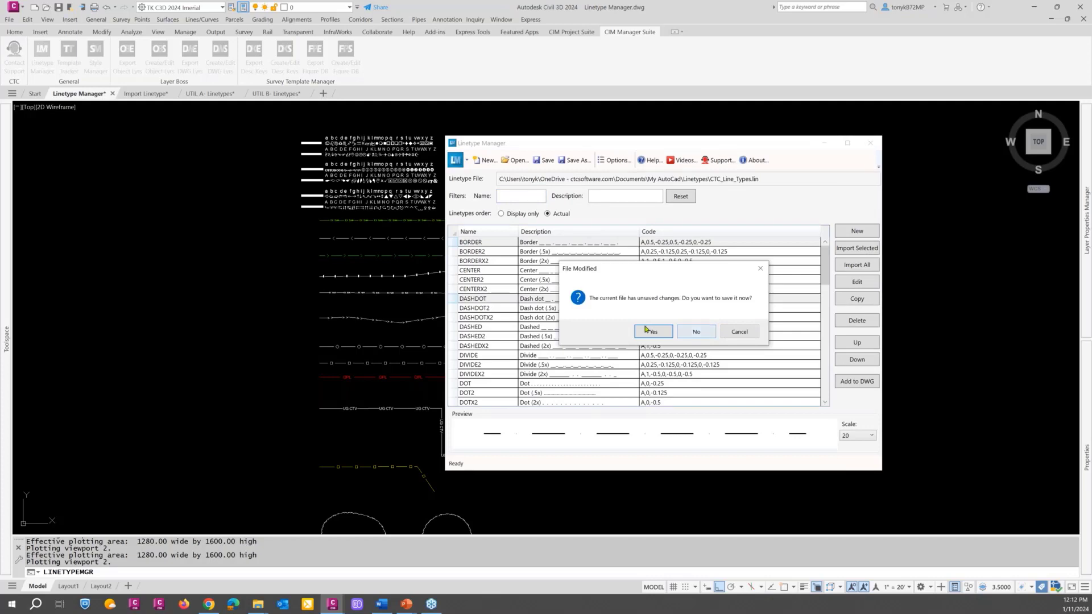
left_click(648, 331)
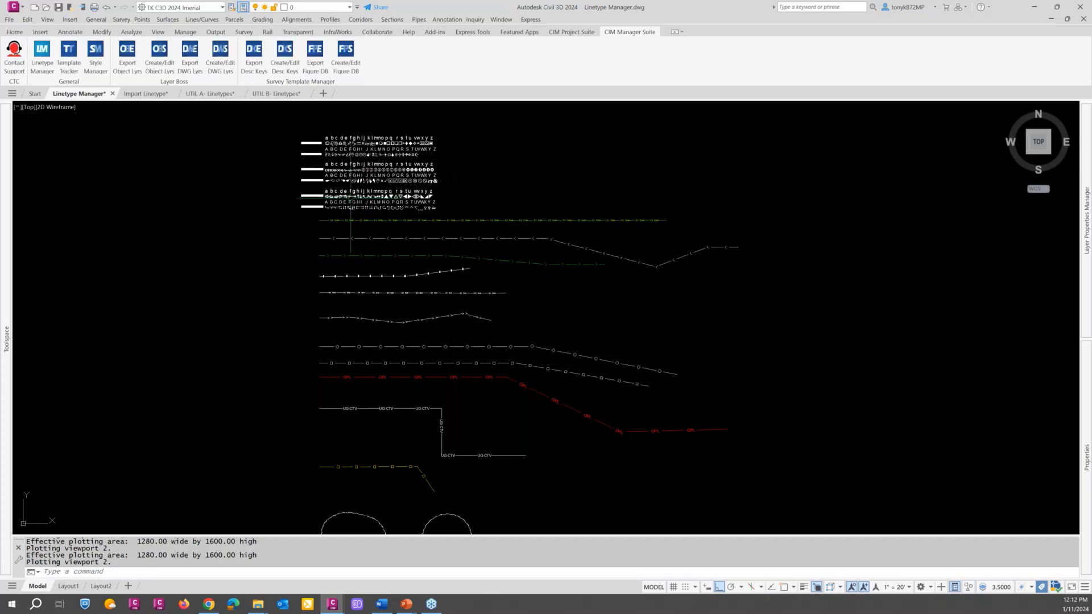
Step: Examine the drawing's WINDINGS, WINDINGS 2 and WINDINGS 3 charts for the symbols matching each upper and lowercase letter
scroll(351, 219, "up", 4)
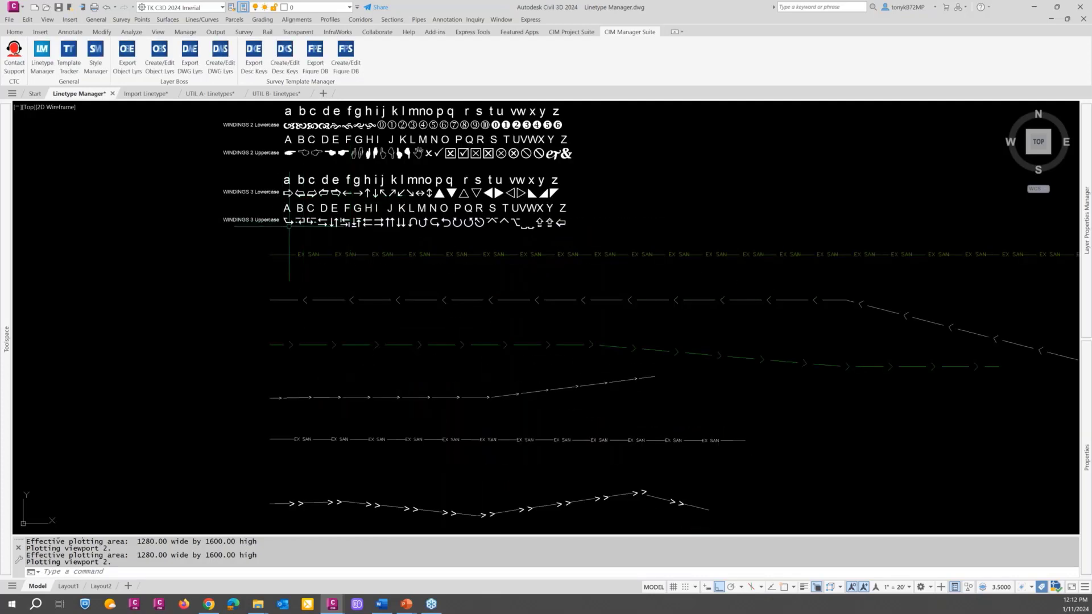
scroll(290, 224, "up", 2)
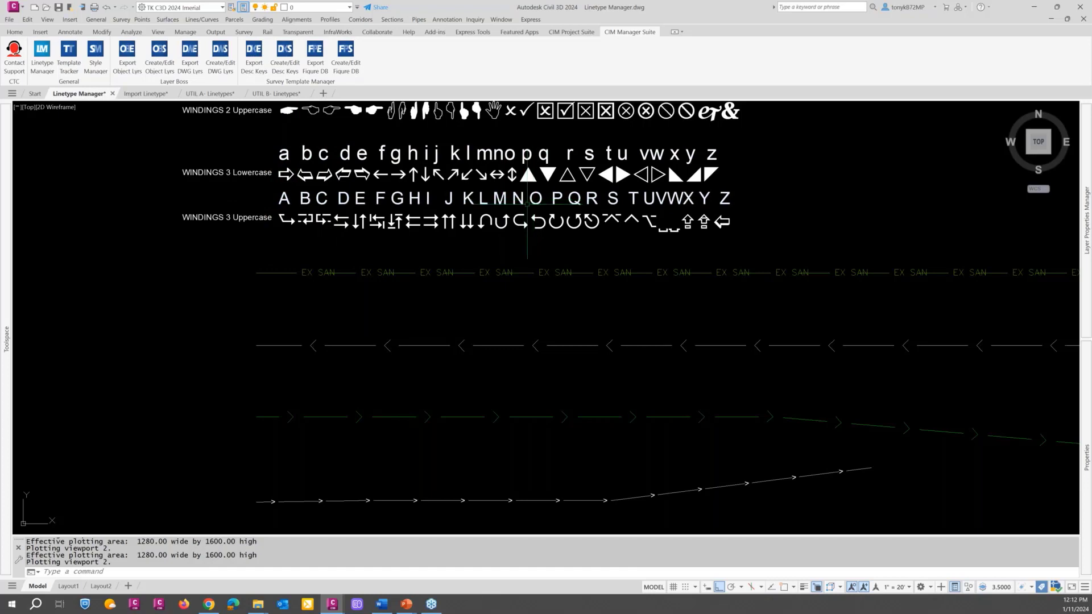
middle_click_drag(533, 199, 504, 231)
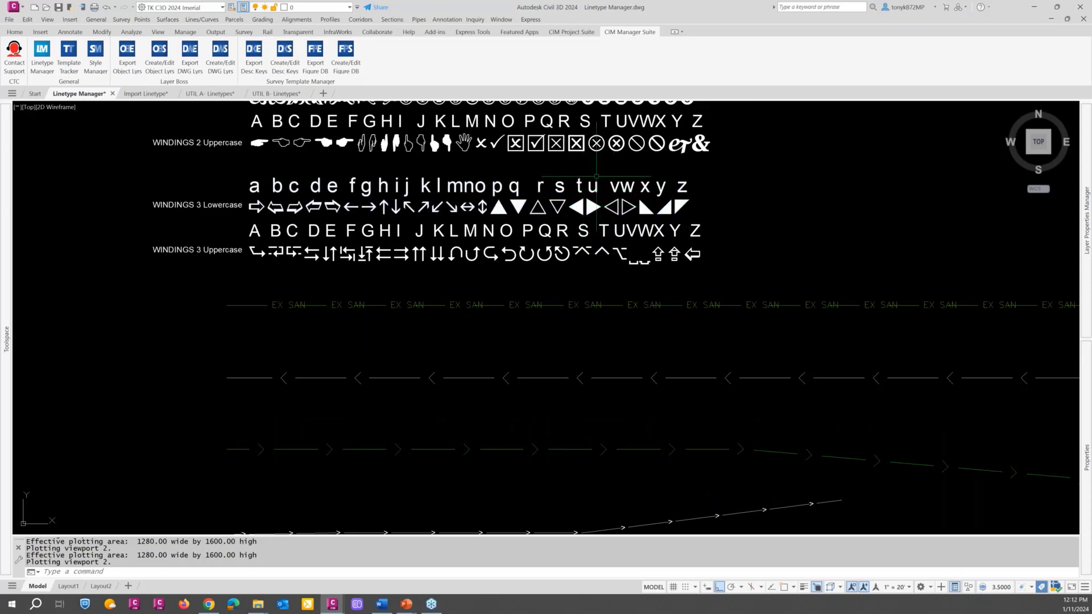
mouse_move(590, 169)
middle_mouse_down()
mouse_move(539, 190)
mouse_move(548, 202)
middle_mouse_up()
scroll(548, 196, "down", 2)
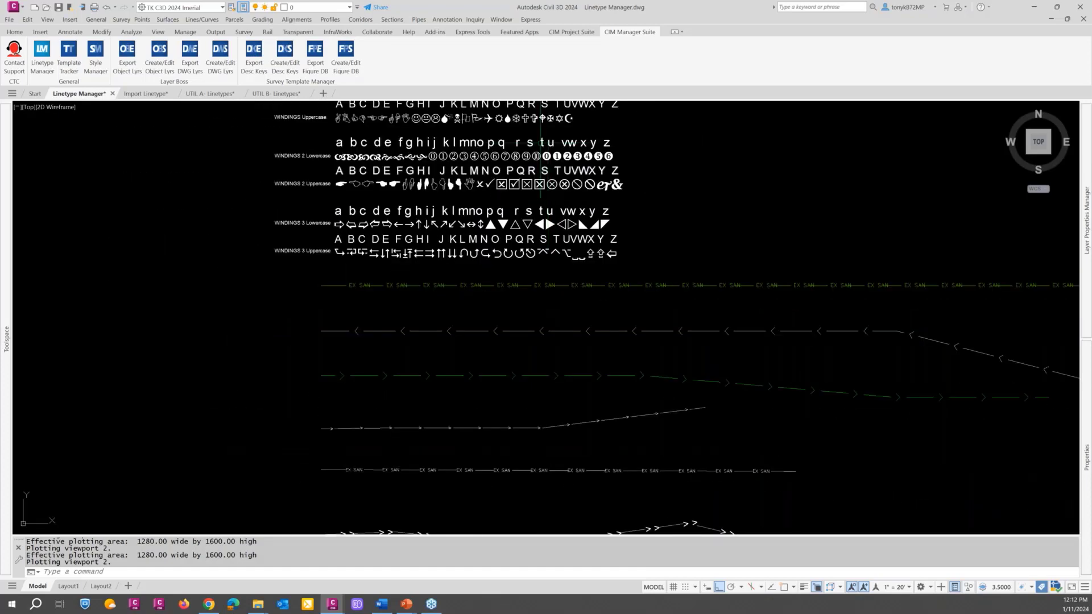
scroll(541, 149, "up", 3)
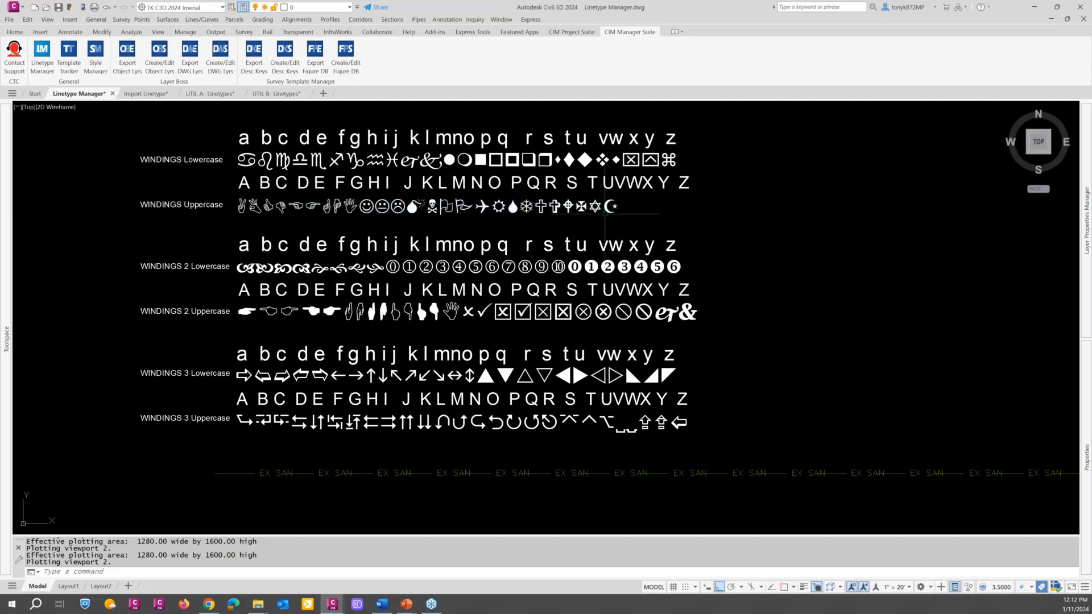
scroll(607, 183, "down", 4)
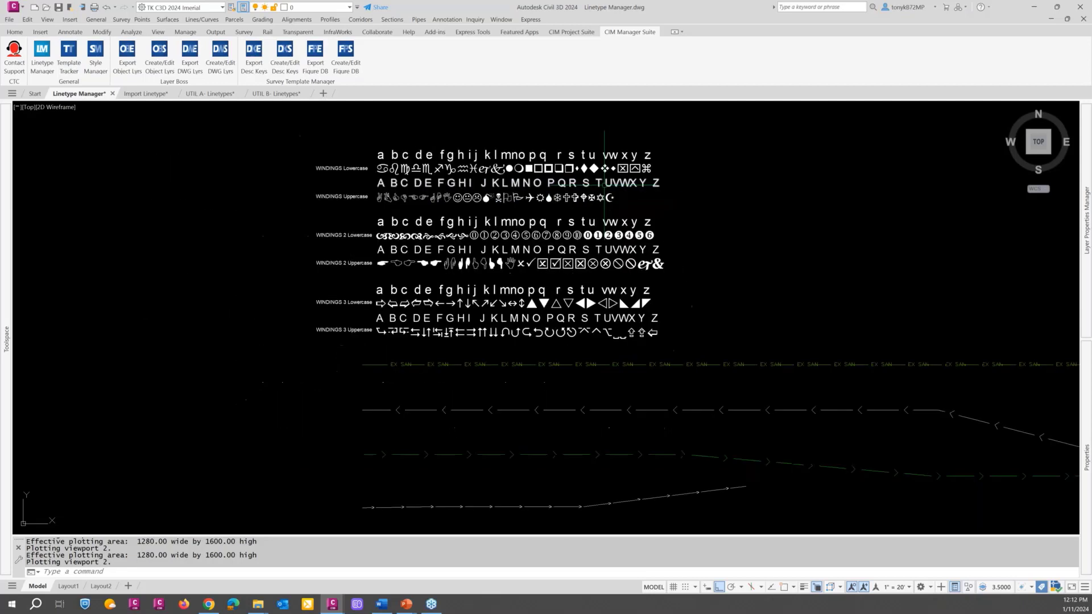
scroll(569, 265, "up", 4)
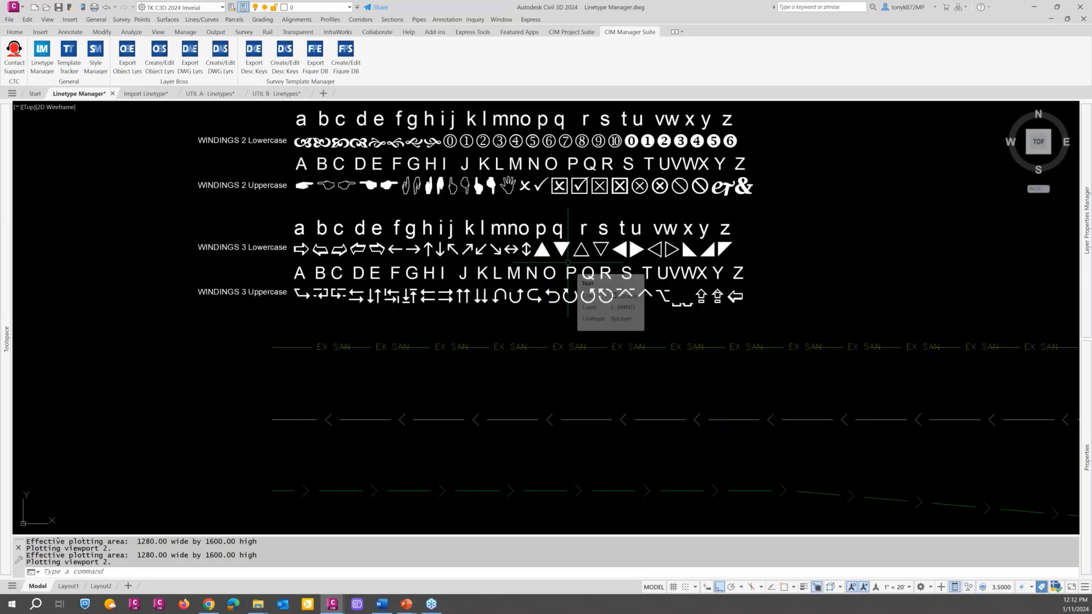
middle_click_drag(560, 268, 512, 250)
Step: Reopen Linetype Manager and place it over the drawing
key("Escape")
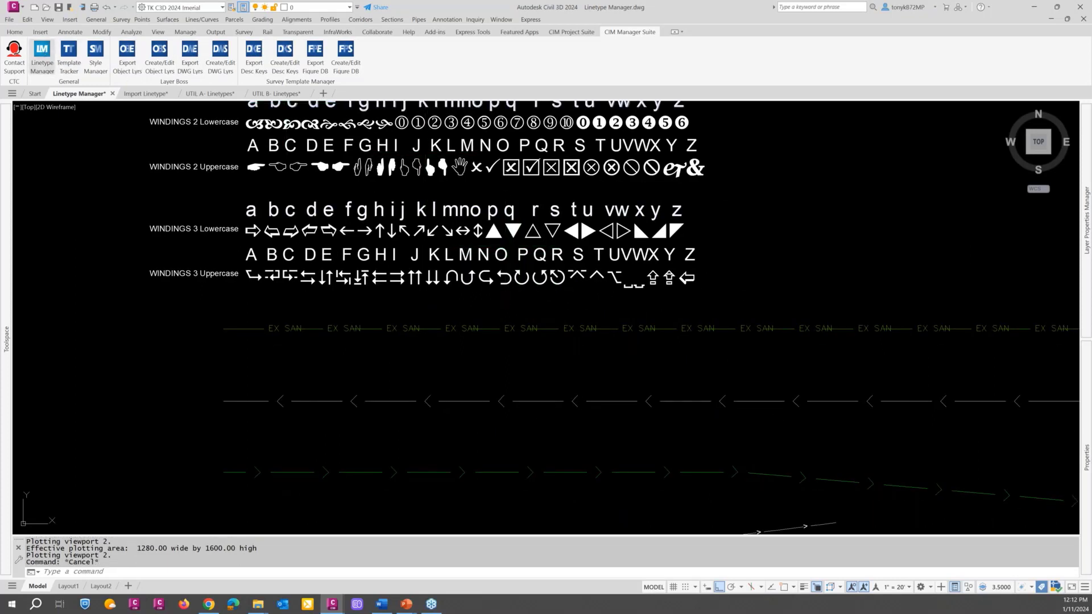
left_click(42, 54)
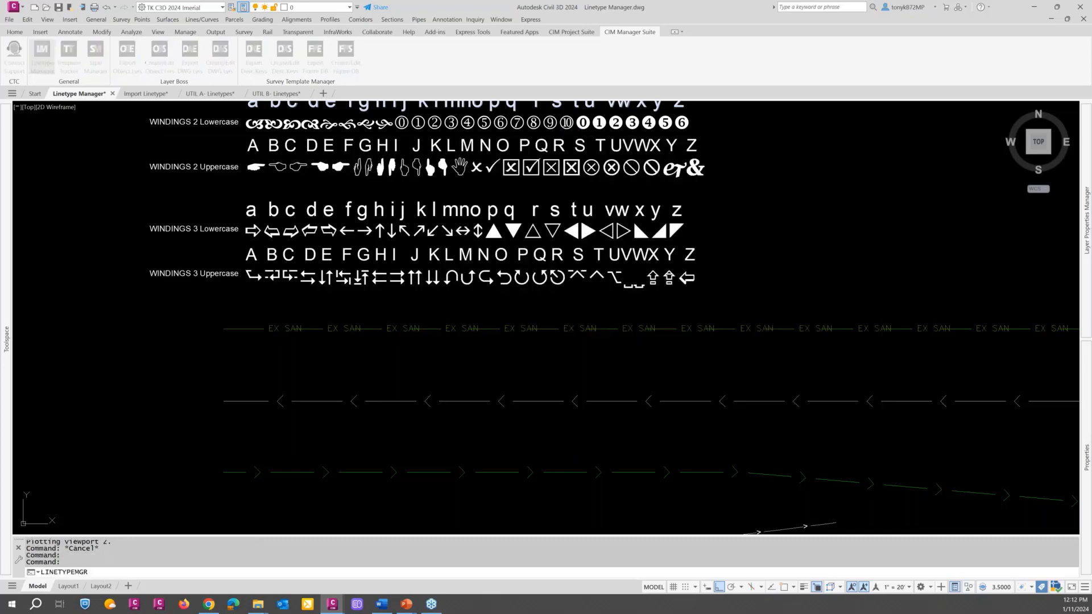
left_click_drag(1091, 100, 492, 98)
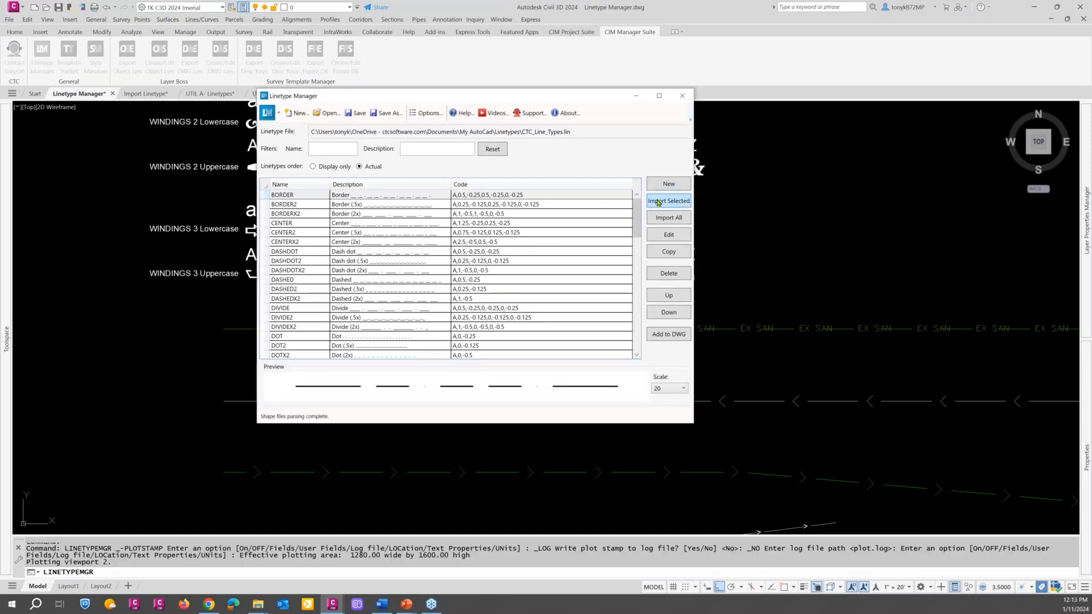
Step: Create a new linetype named SILT FENCE LIGHT DUT with the description Silt Fence Light
left_click(669, 184)
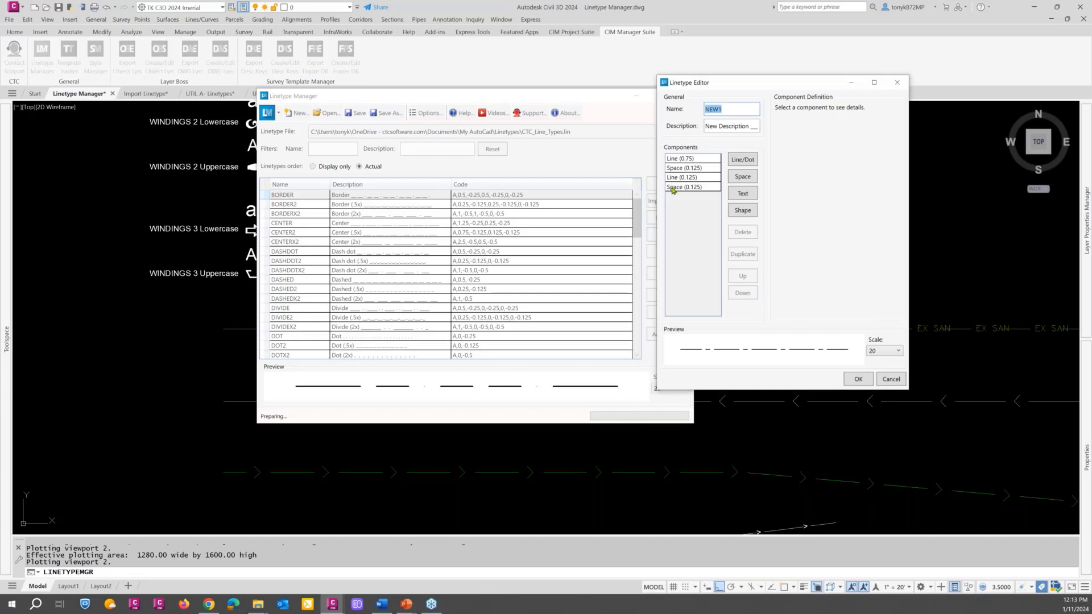
left_click_drag(738, 89, 781, 87)
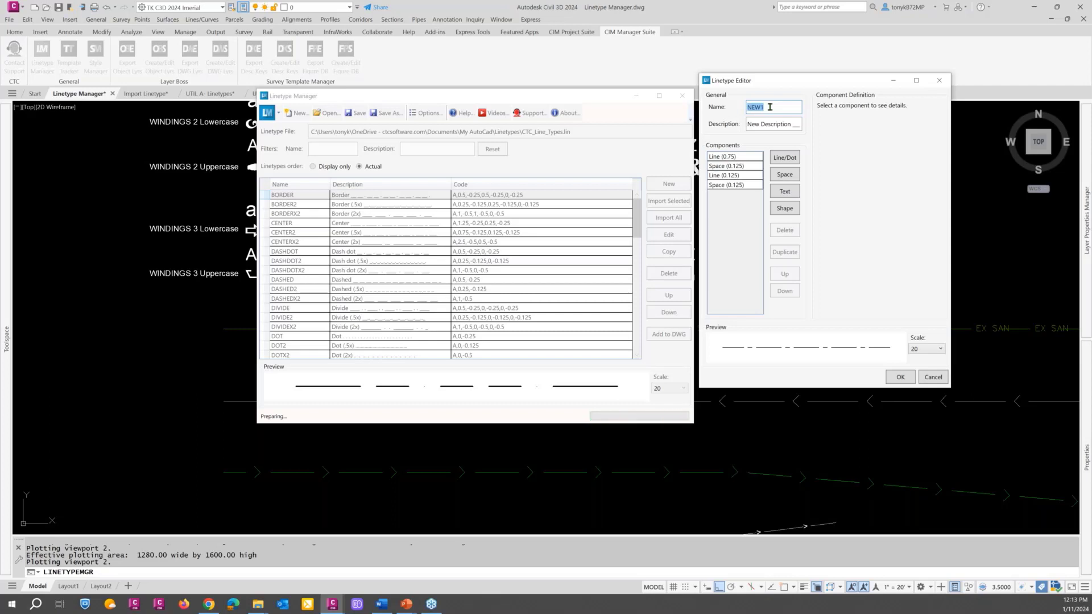
type("Silt Fence Light Dut")
left_click(762, 124)
left_click_drag(776, 124, 806, 125)
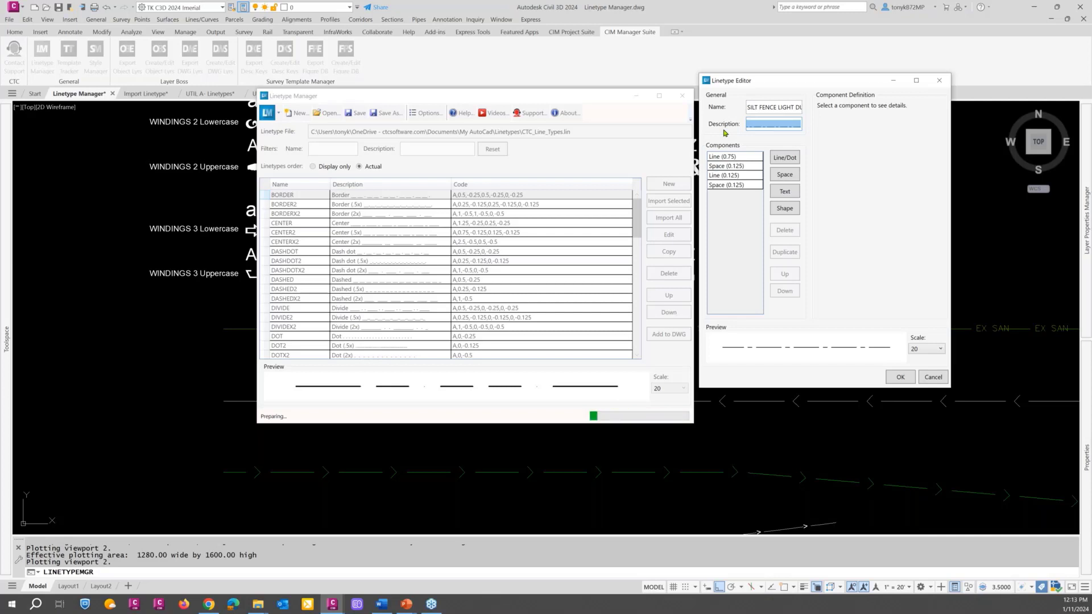
type("Silt Fence Light")
Step: Check the new linetype's first three components and extend its description with a repeating pattern of dashes and <> symbols
left_click(733, 157)
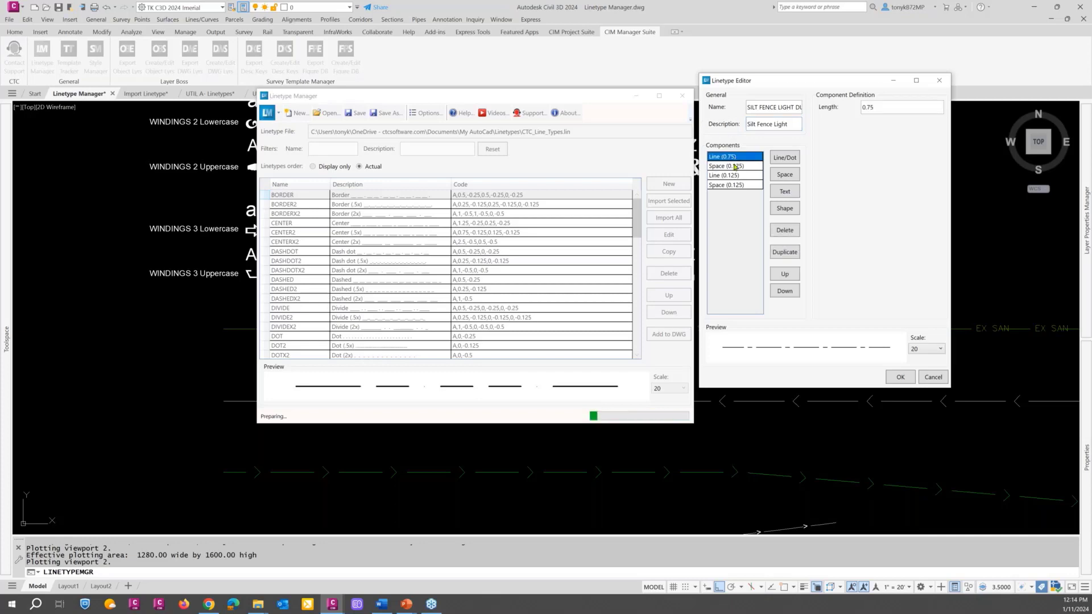
left_click(733, 167)
left_click(733, 175)
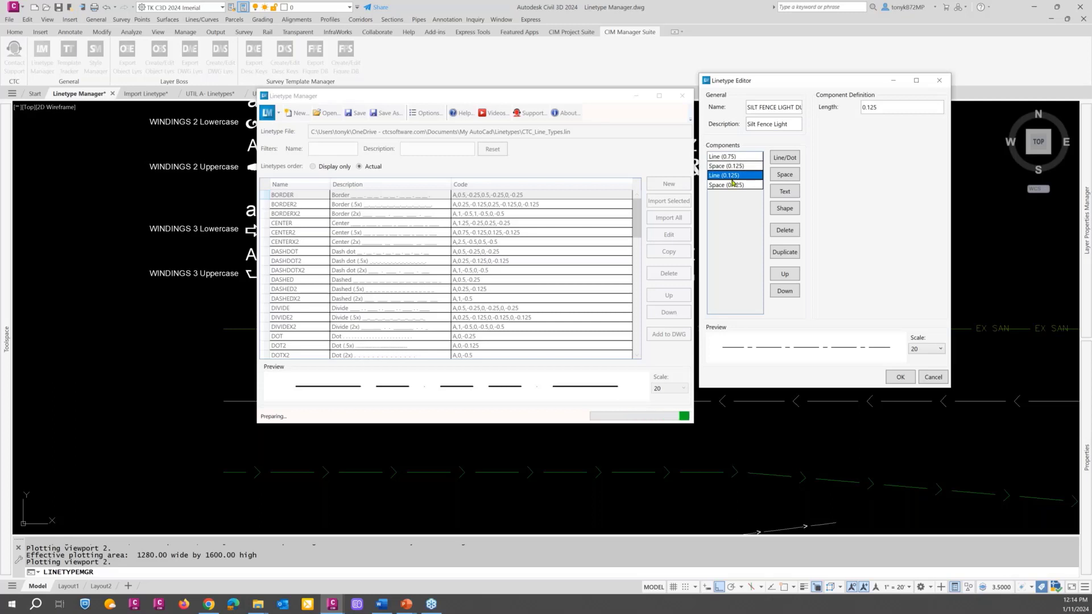
left_click(790, 125)
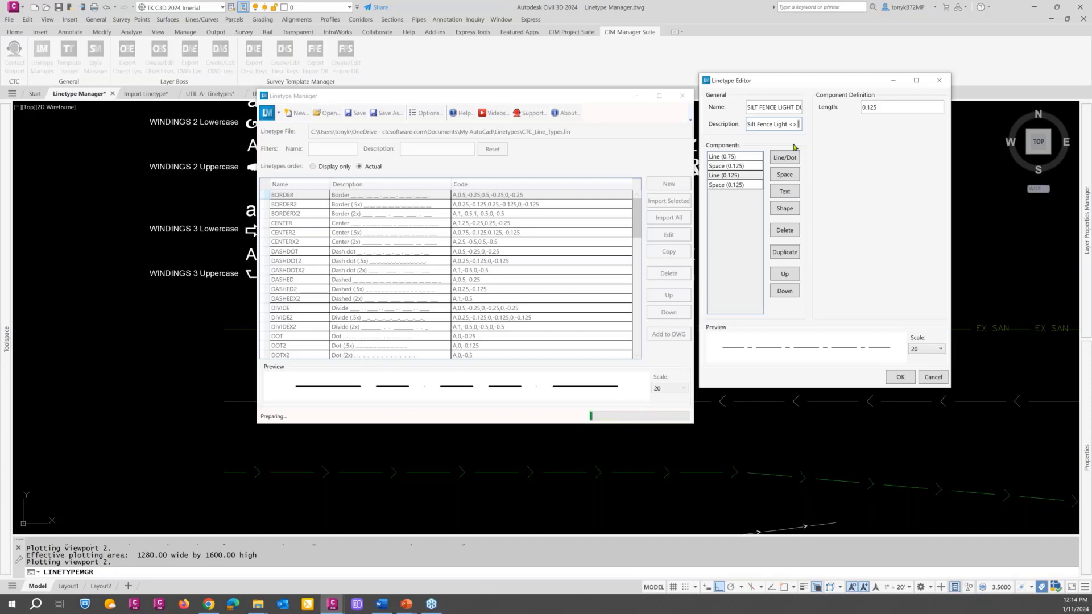
type("--")
key("BackSpace")
key("BackSpace")
key("BackSpace")
type("--<>----<>---")
key("Left")
key("Left")
key("Left")
key("Left")
key("Left")
key("Left")
key("Left")
key("Left")
key("Left")
key("Left")
type("----")
Step: Check the first line and space components and accept the new linetype into the list
left_click(726, 158)
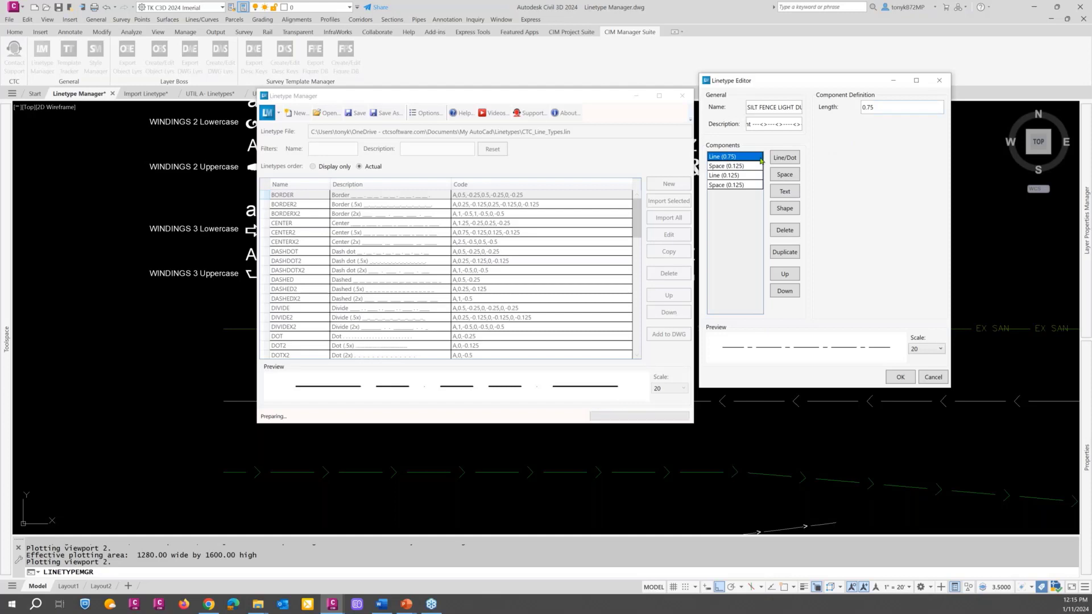
left_click(730, 168)
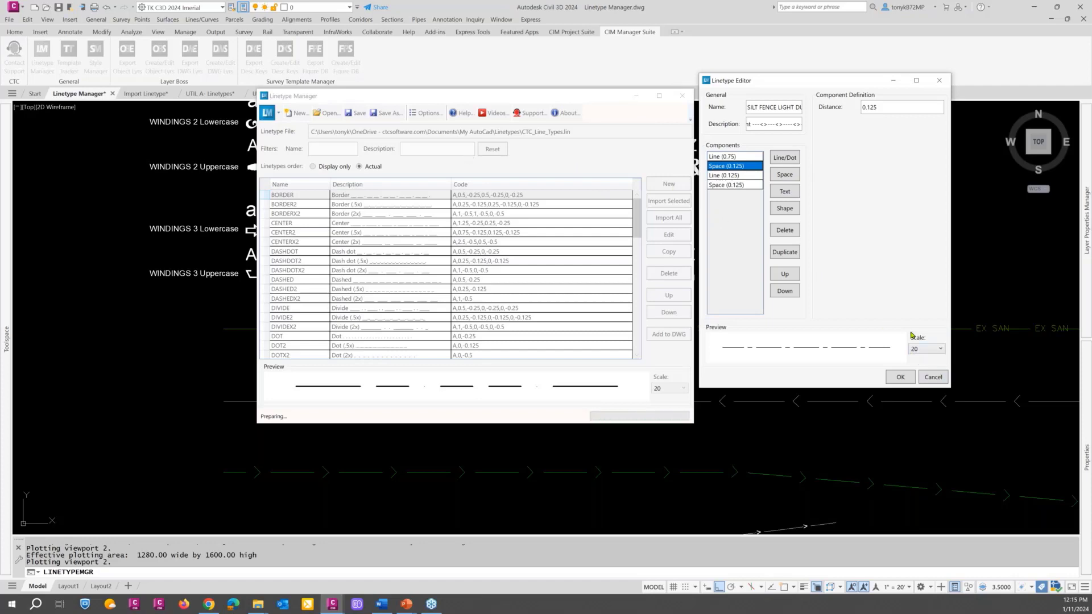
left_click(897, 378)
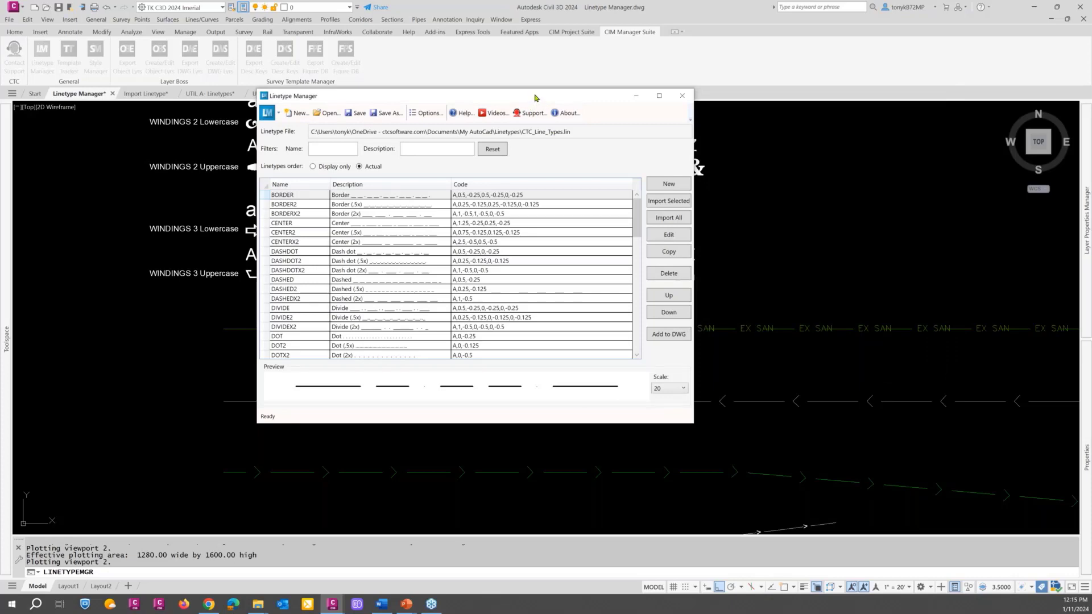
Step: Uncover the symbol charts in the drawing, and open the SILT FENCE LIGHT DUT linetype for editing
left_click_drag(534, 98, 300, 52)
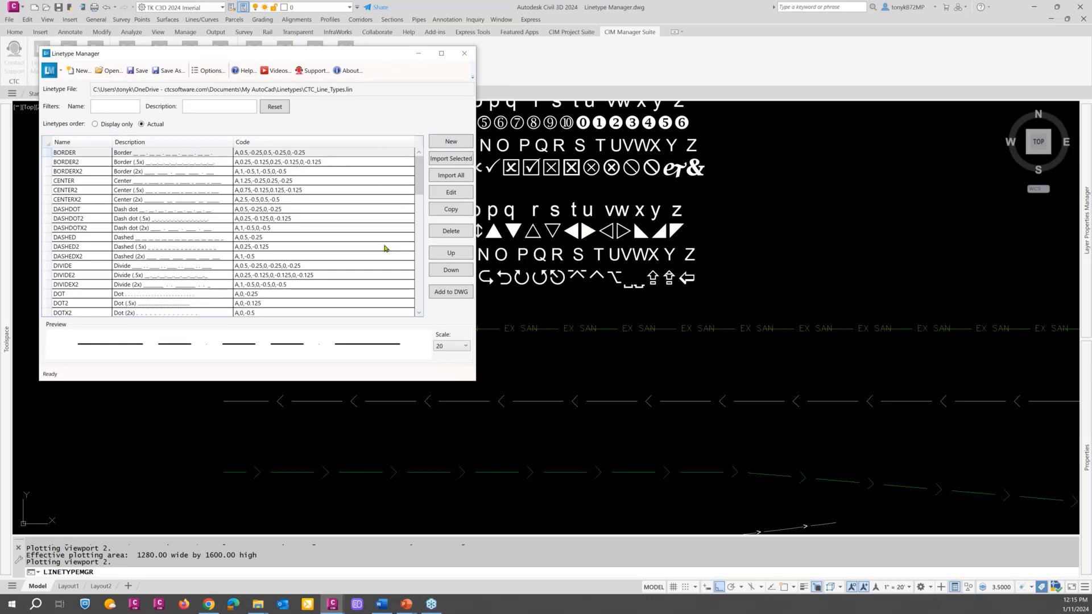
left_click_drag(421, 183, 415, 316)
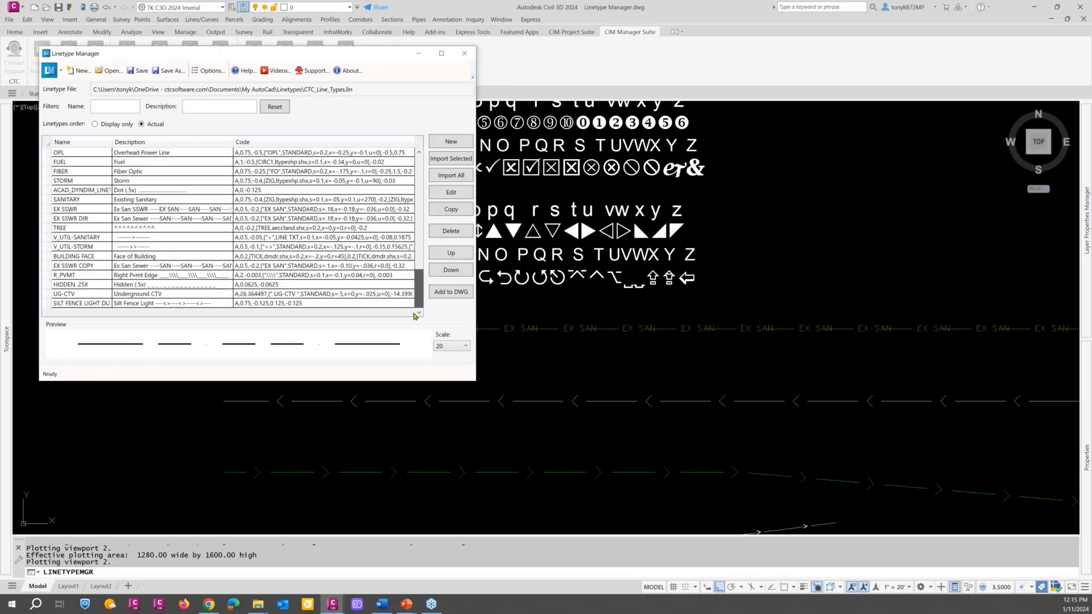
left_click(79, 304)
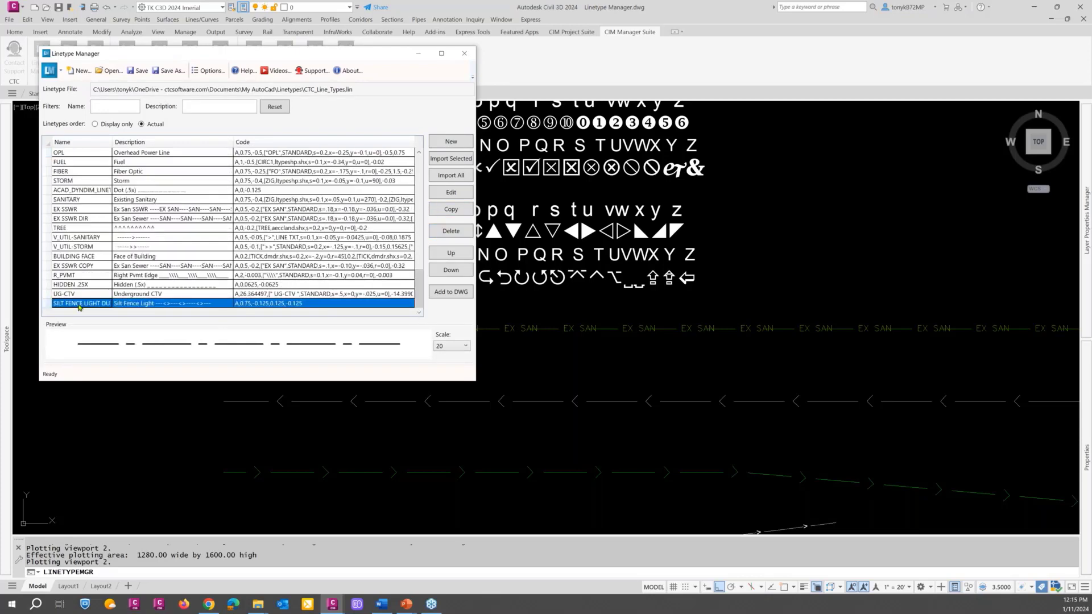
left_click(442, 194)
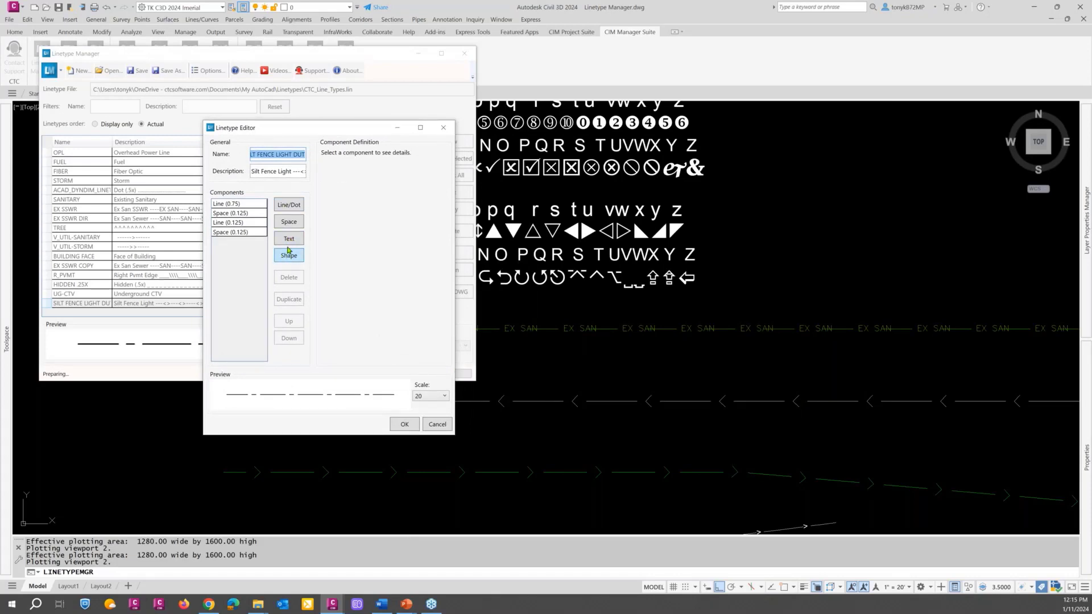
Step: Add a text component and a shape component to the linetype, and show the shape's definition
left_click(289, 240)
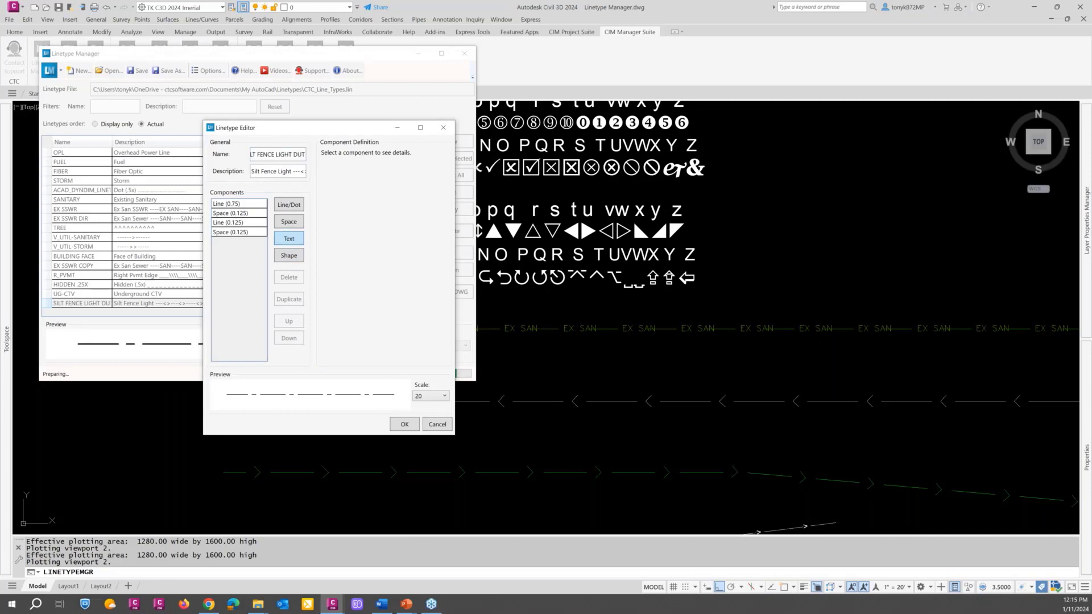
left_click(289, 254)
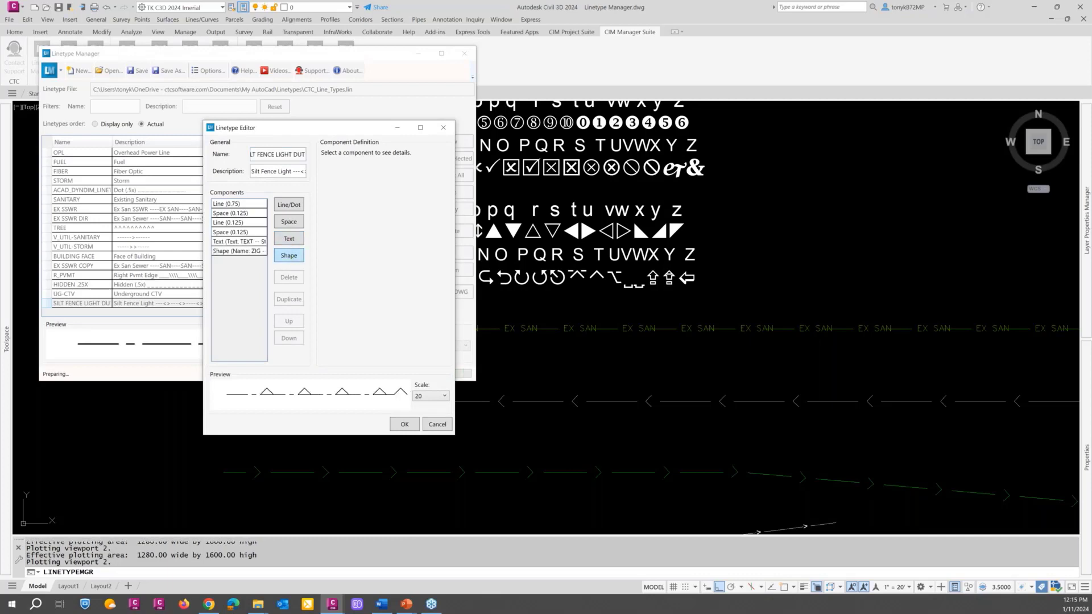
left_click(236, 252)
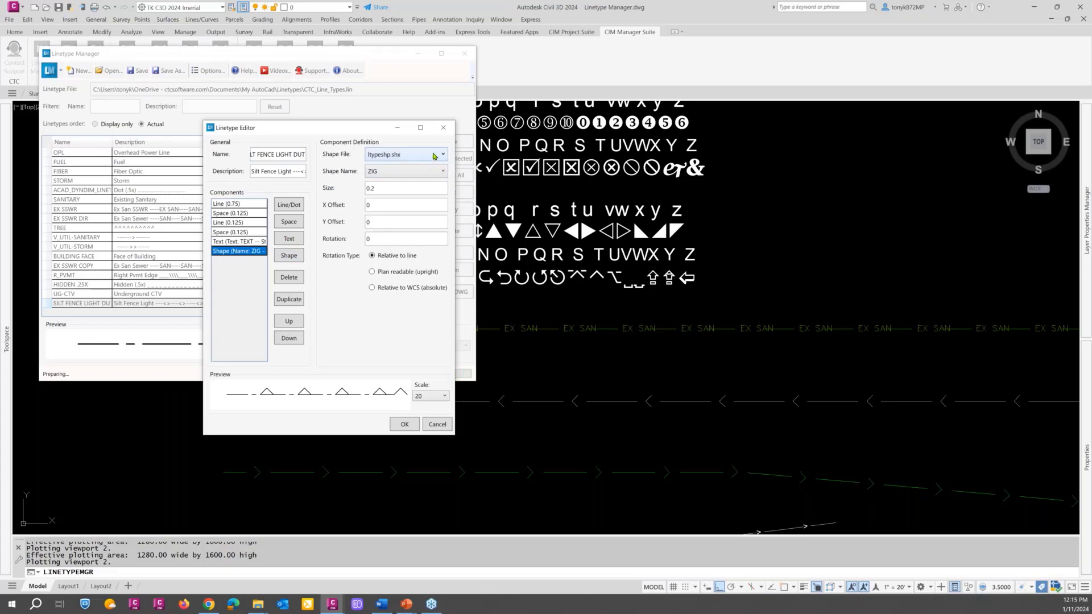
Step: Try the shape files aeccland.shx and dmdr.shx for the shape component, ending on aeccland.shx
left_click(434, 156)
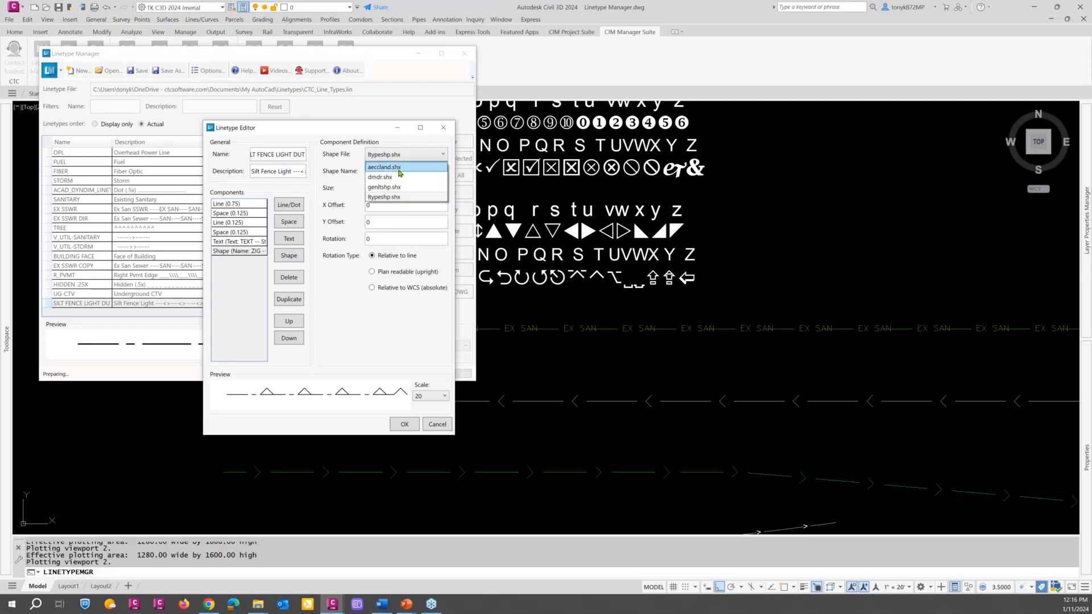
left_click(400, 168)
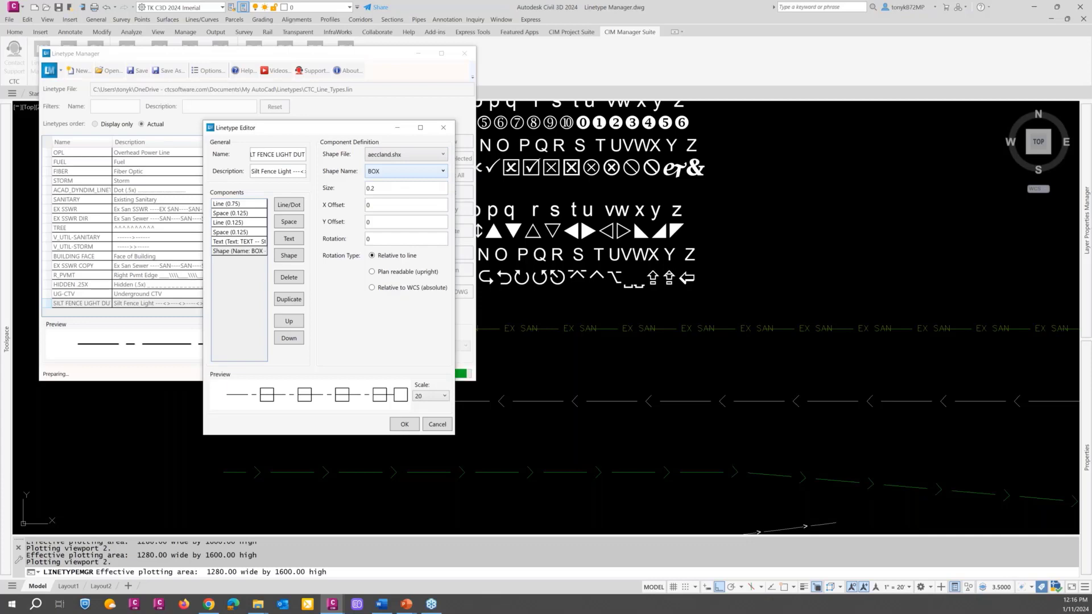
left_click(427, 158)
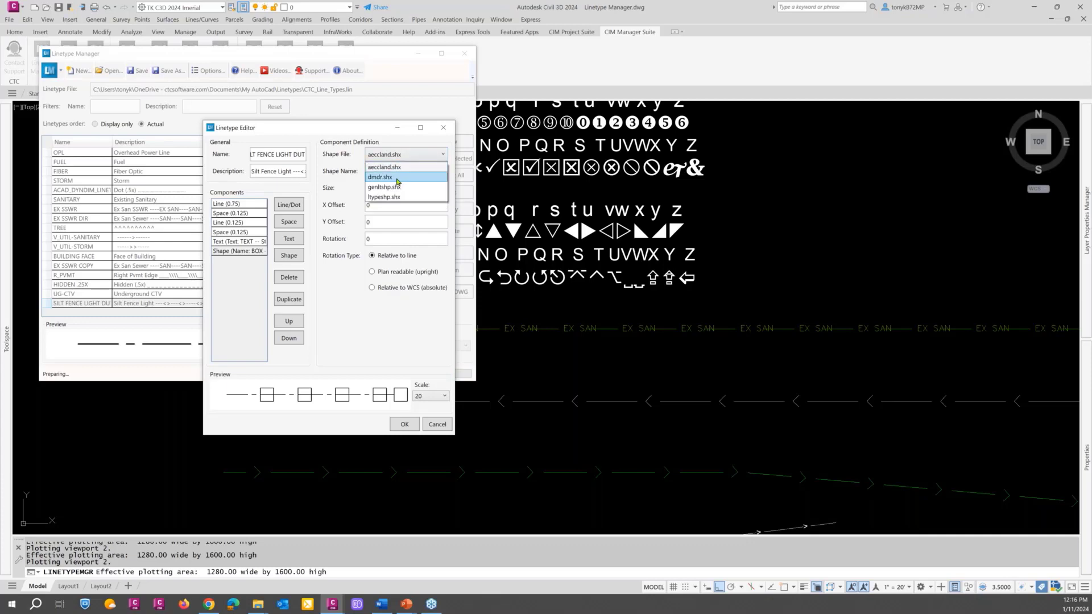
left_click(396, 179)
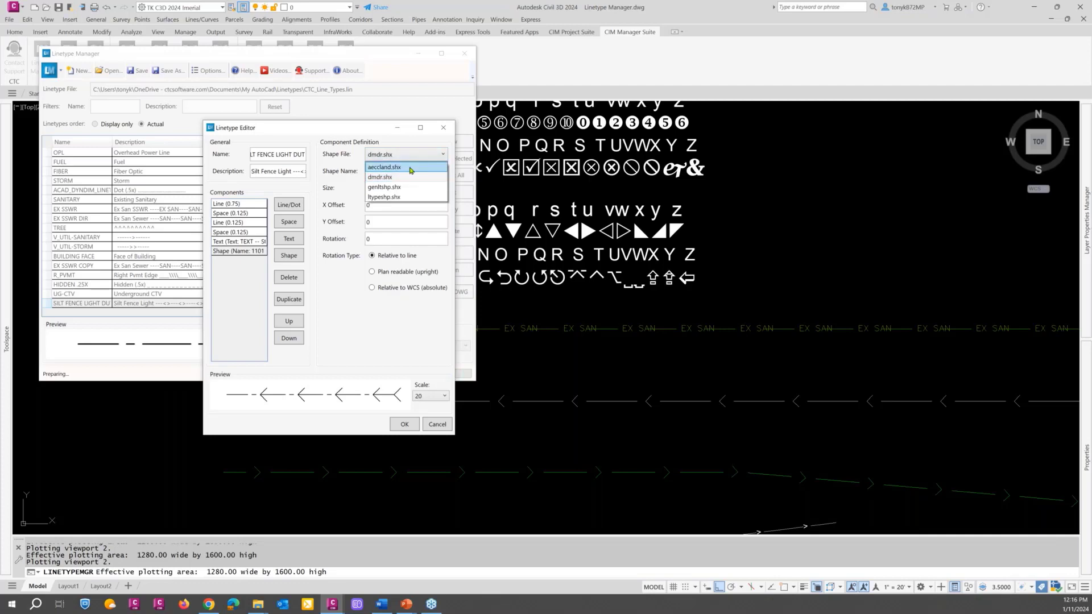
left_click(411, 168)
Step: Try the CIRCLE, STONE and TREE shapes in the shape component, and delete the component
left_click(438, 171)
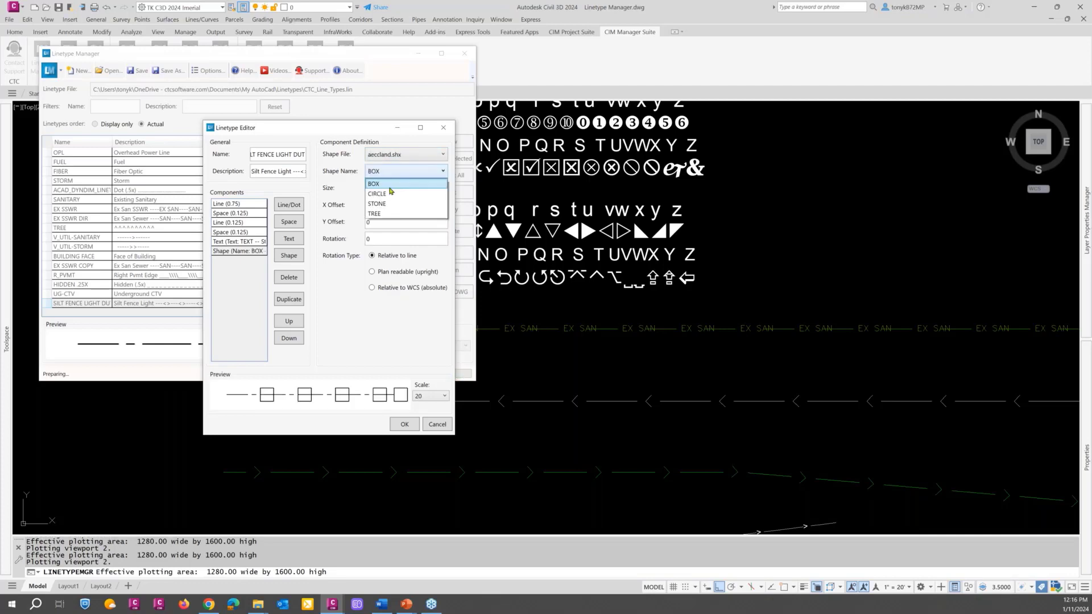
left_click(392, 194)
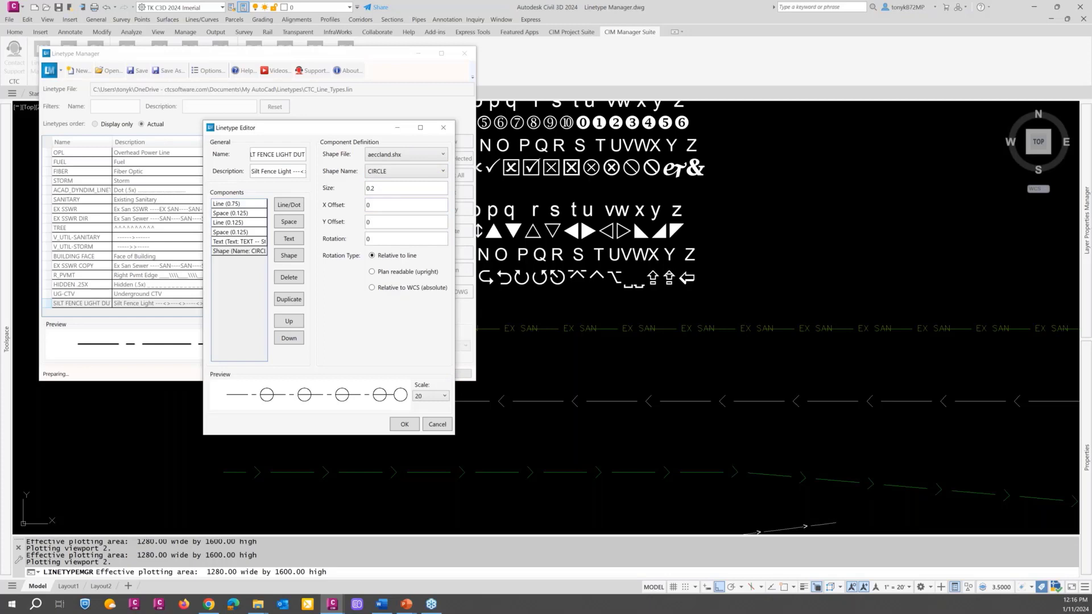
left_click(421, 171)
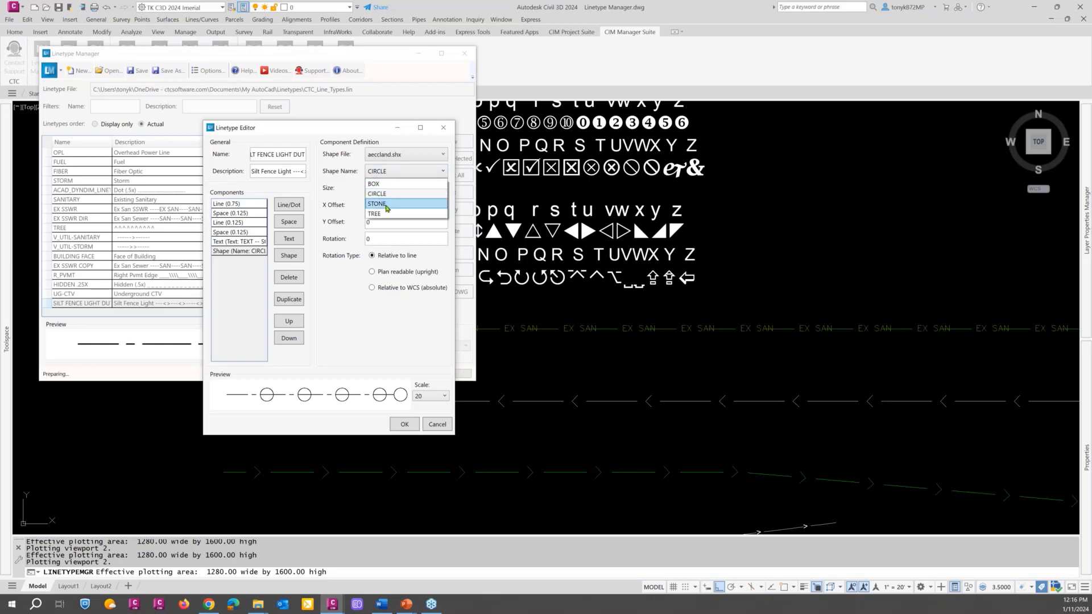
left_click(387, 204)
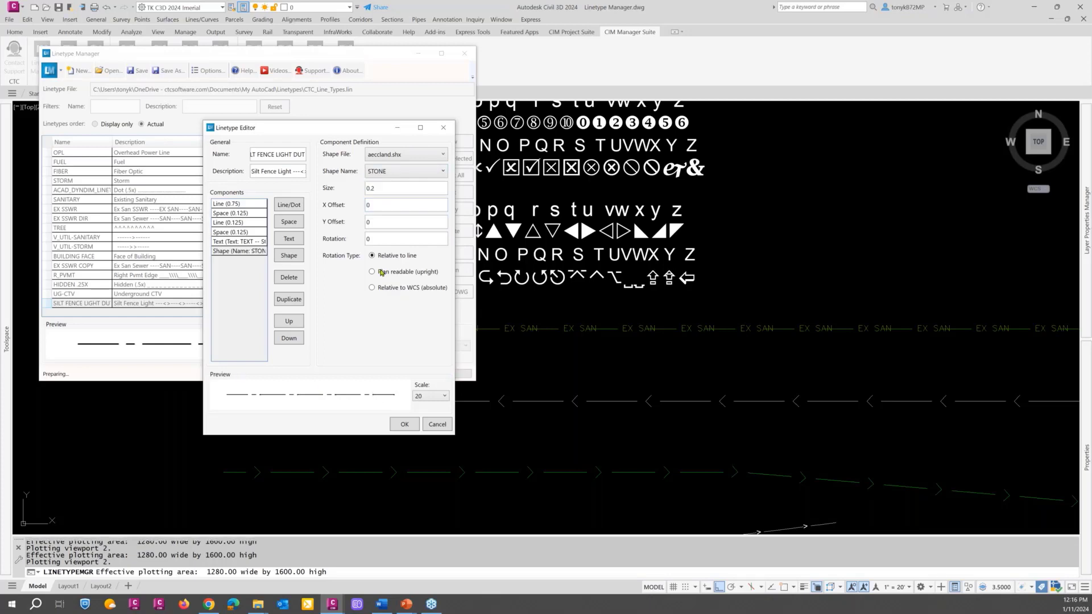
left_click(421, 172)
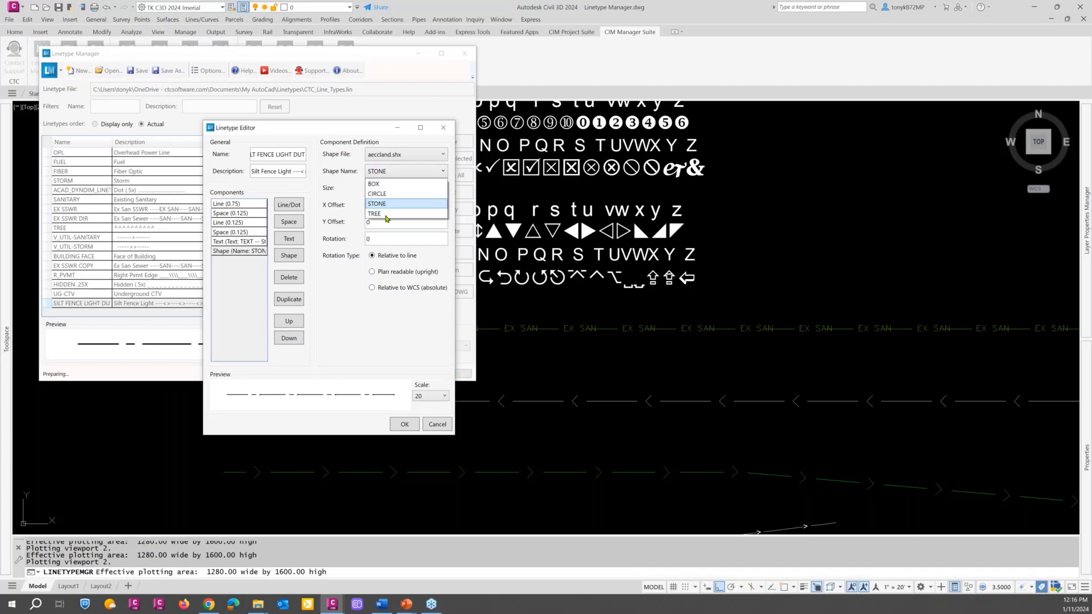
left_click(386, 213)
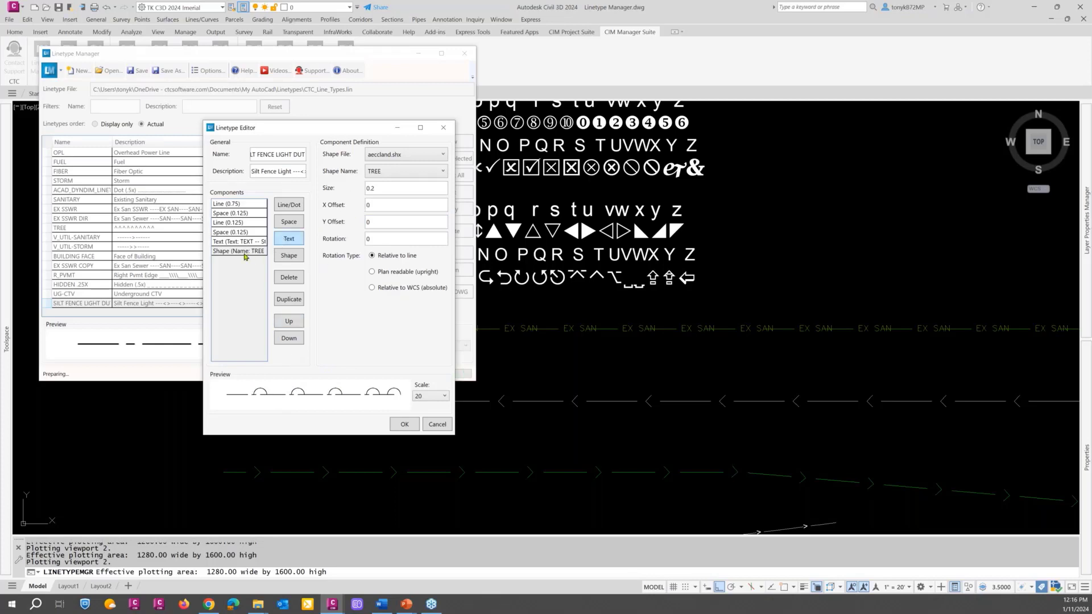
left_click(287, 278)
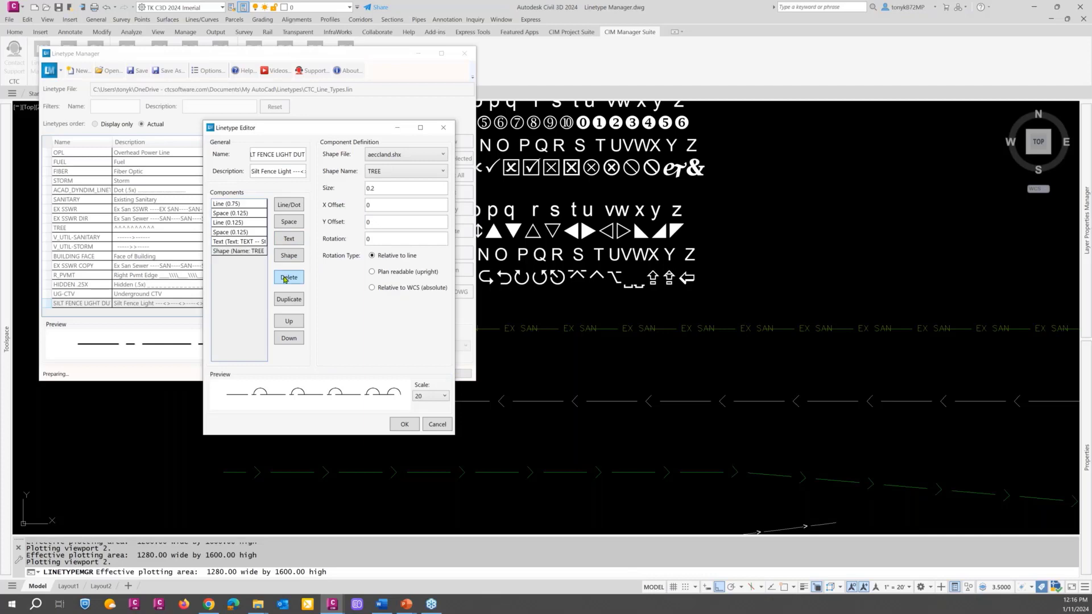
left_click(289, 239)
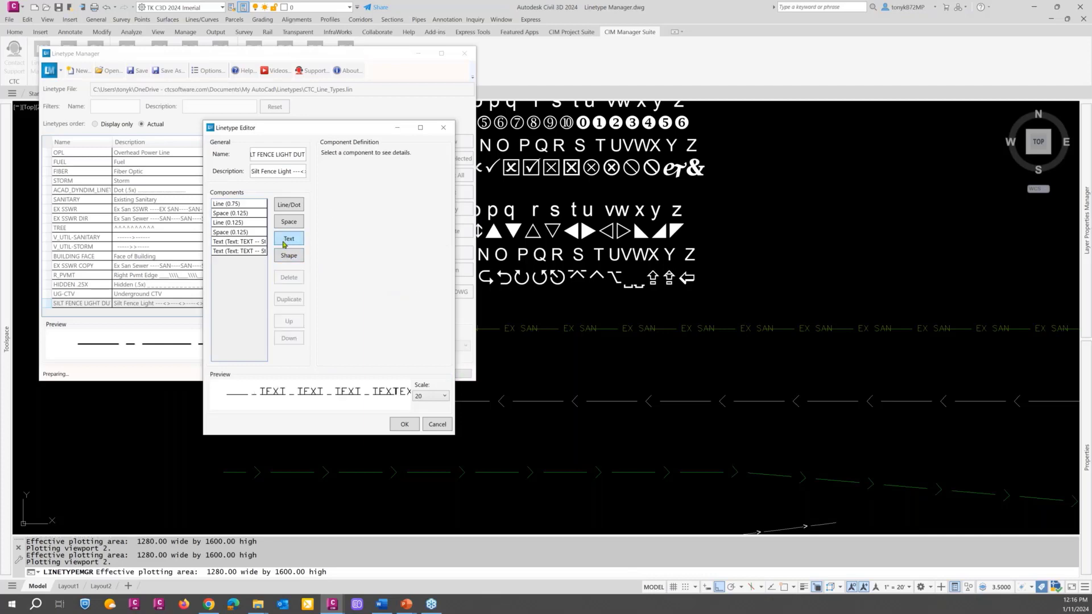
left_click(241, 252)
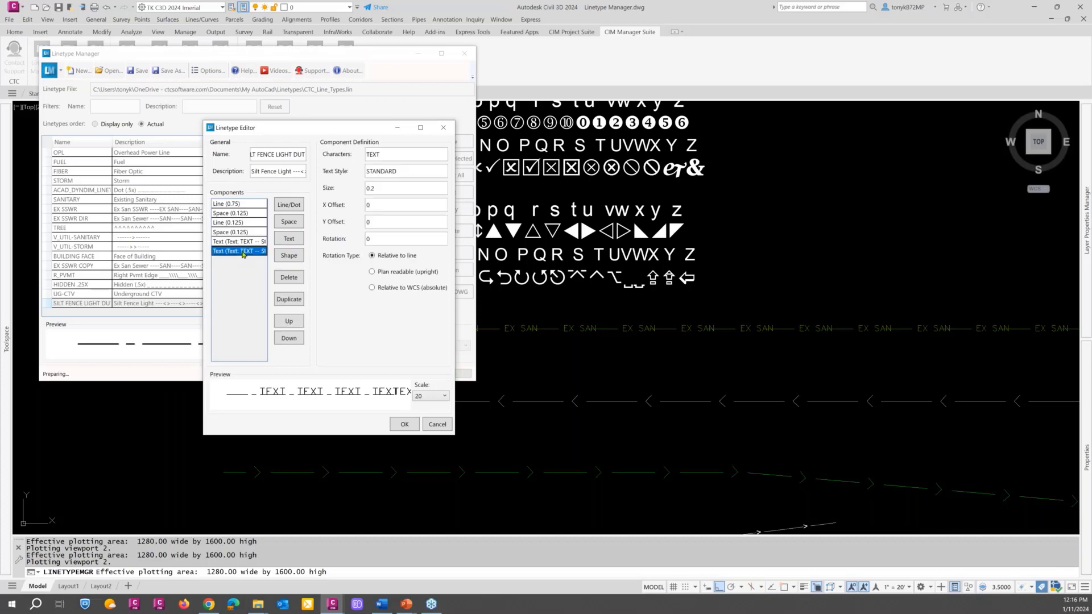
left_click(289, 278)
Step: Move the text component up two places so it follows the first space component
left_click(241, 242)
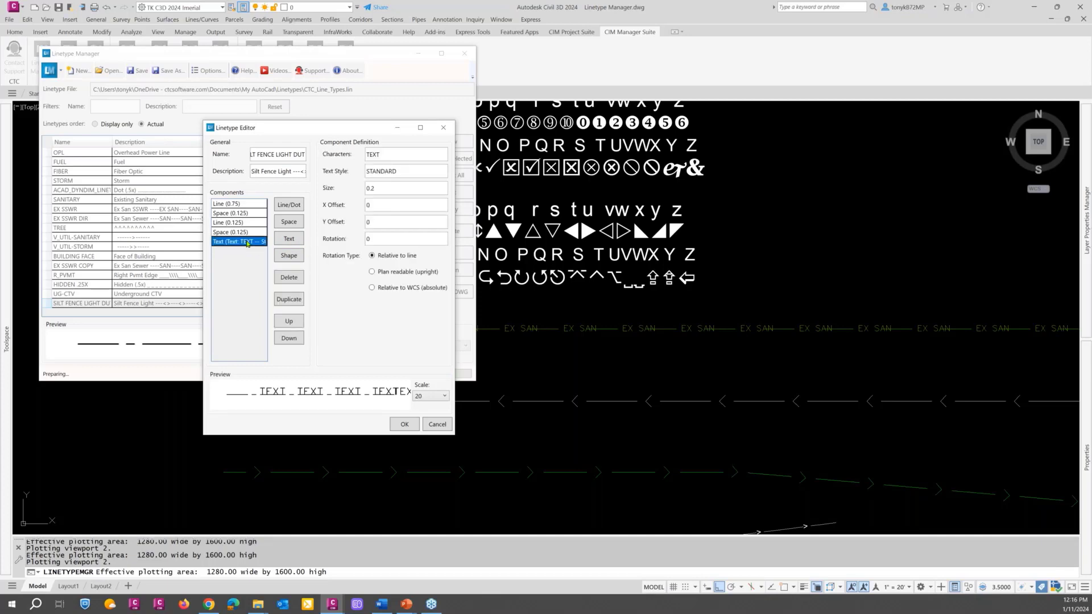
left_click(288, 322)
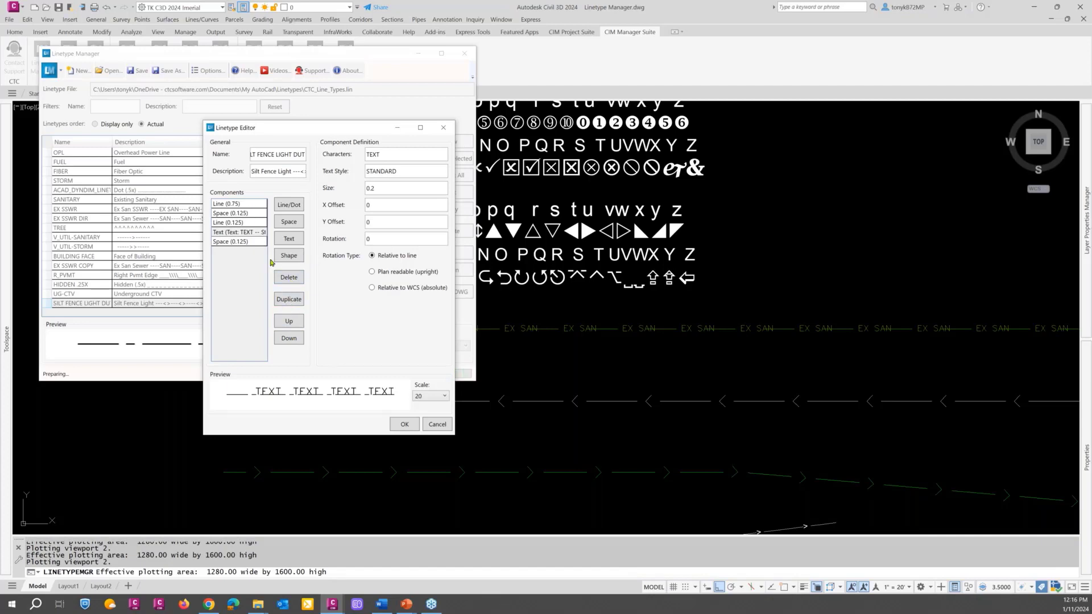
left_click(289, 322)
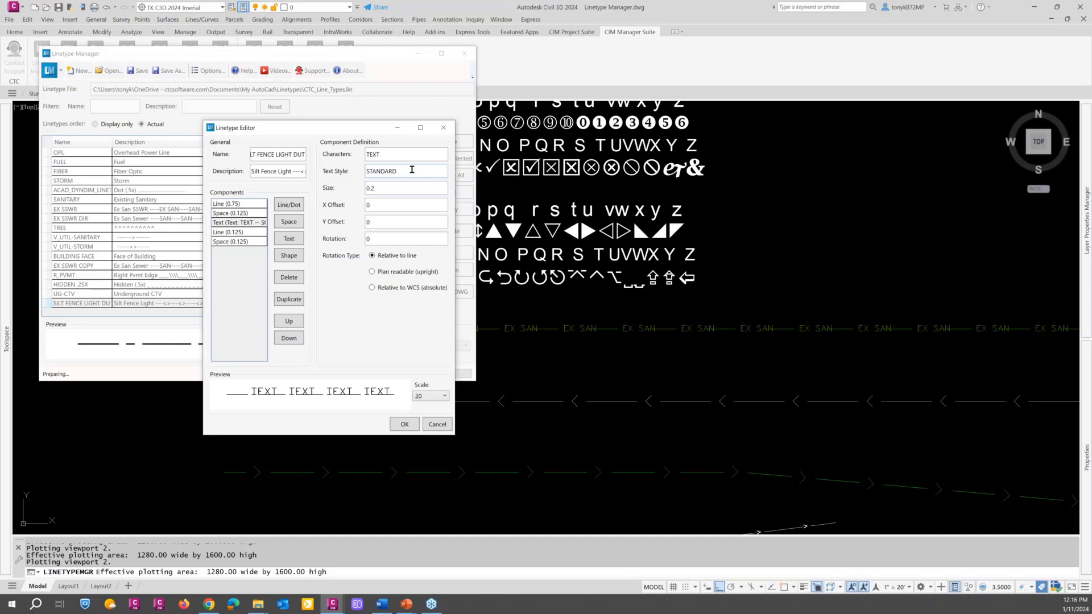
Step: Set the text component's text style to WINGDINGS 3
double_click(366, 170)
type("wirgdigs")
key("BackSpace")
key("BackSpace")
type("ngs 3")
left_click(382, 154)
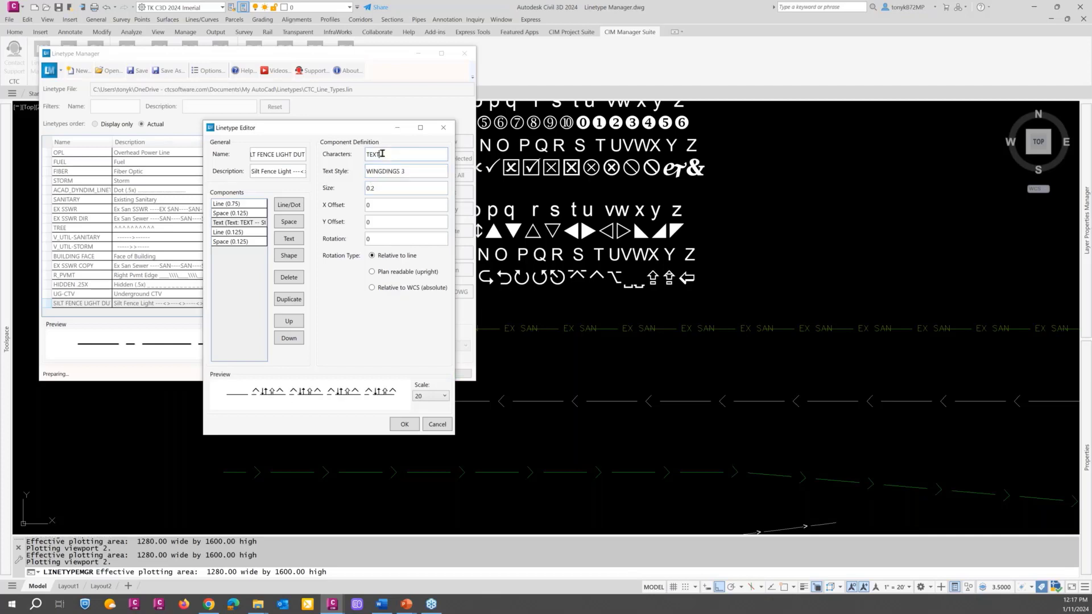
Step: Replace the text component's characters with tu
double_click(377, 154)
left_click(395, 155)
key("BackSpace")
key("BackSpace")
key("BackSpace")
type("u")
key("BackSpace")
key("BackSpace")
type("tu")
left_click(416, 170)
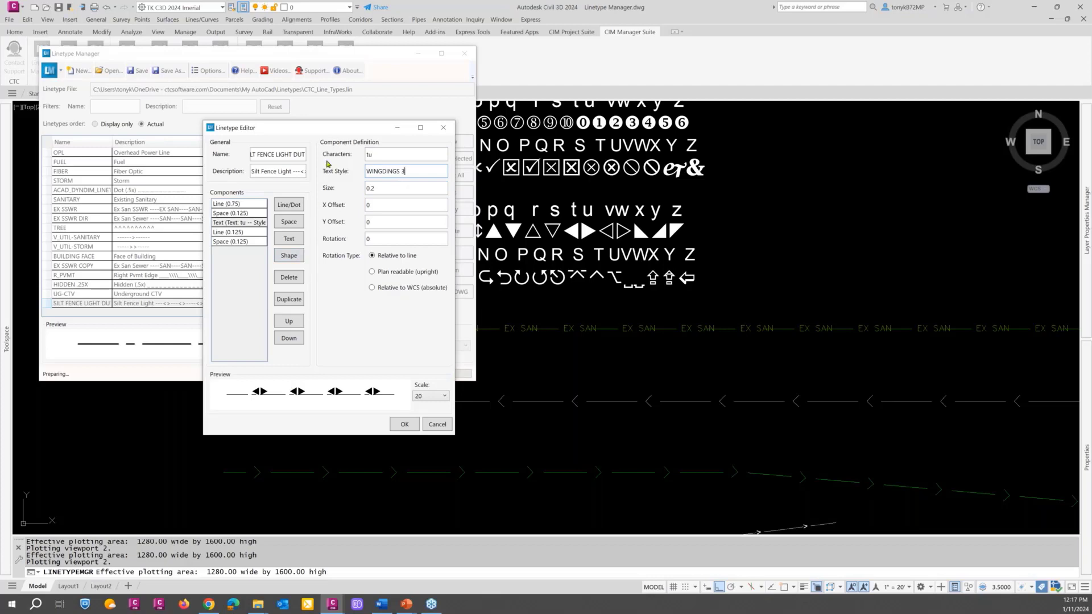
Step: Try an X offset of -.5 for the text component and settle on -.2
left_click_drag(325, 132, 345, 117)
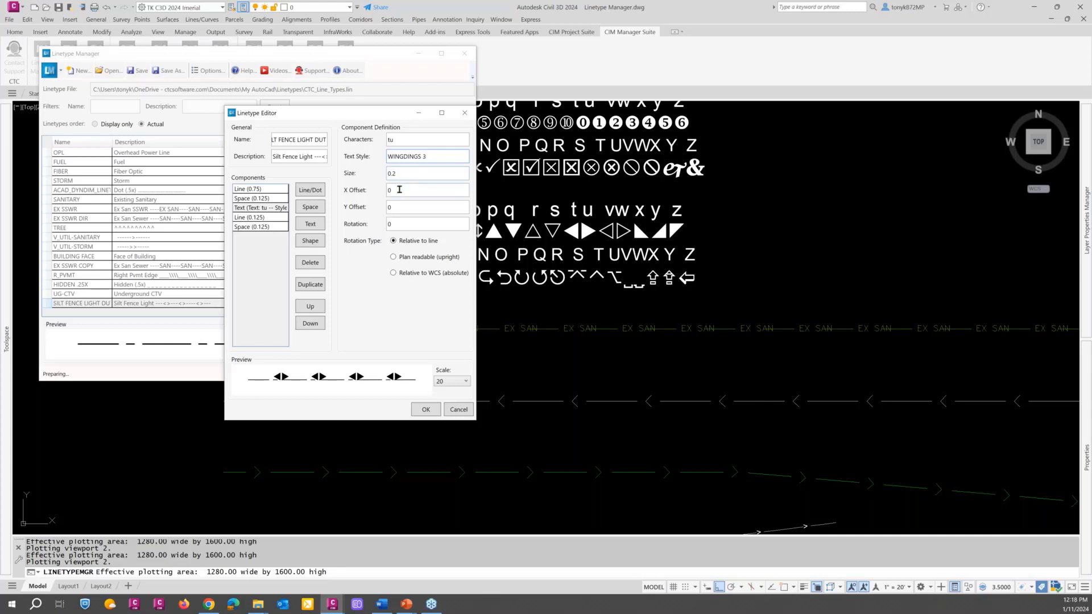
left_click_drag(399, 190, 390, 190)
left_click(406, 208)
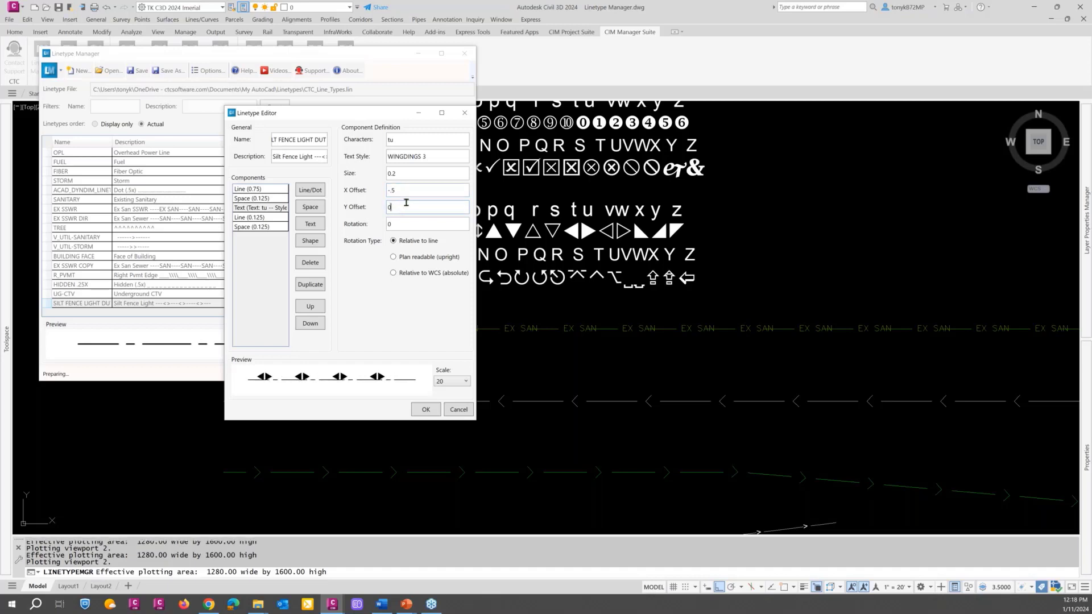
left_click_drag(402, 190, 380, 189)
type("-.2")
Step: Try a Y offset of -.2 for the text component and settle on -.1
left_click(417, 209)
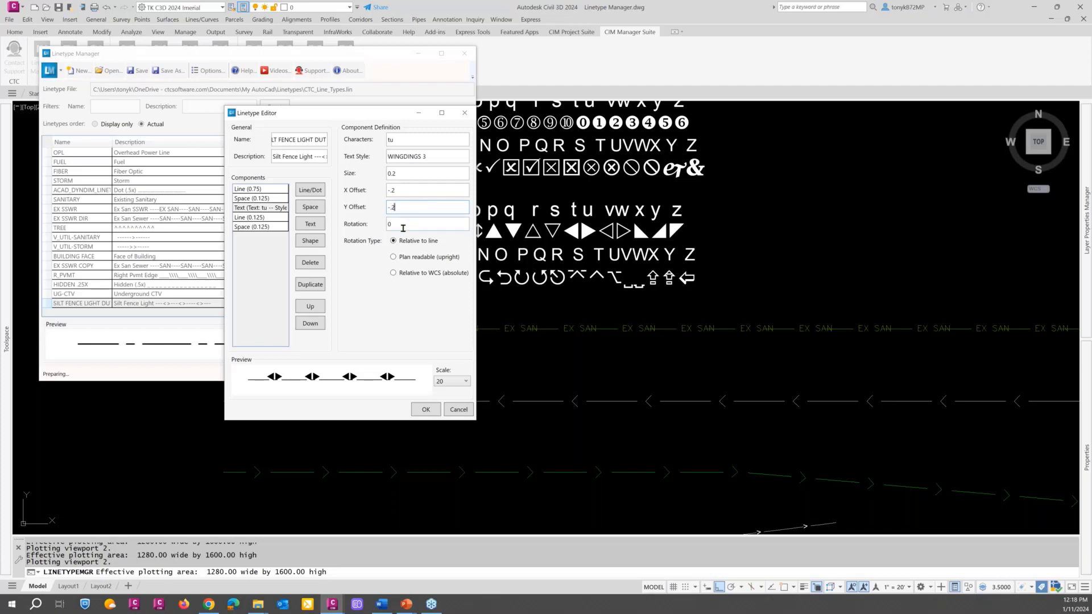
left_click(404, 226)
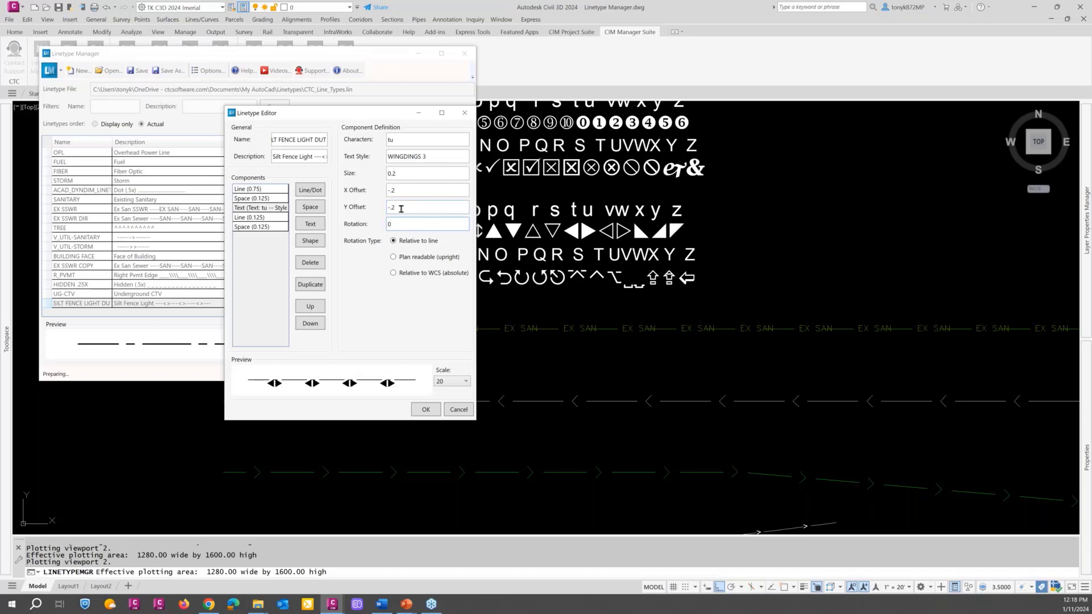
left_click_drag(394, 207, 387, 208)
type("-.2")
left_click(404, 223)
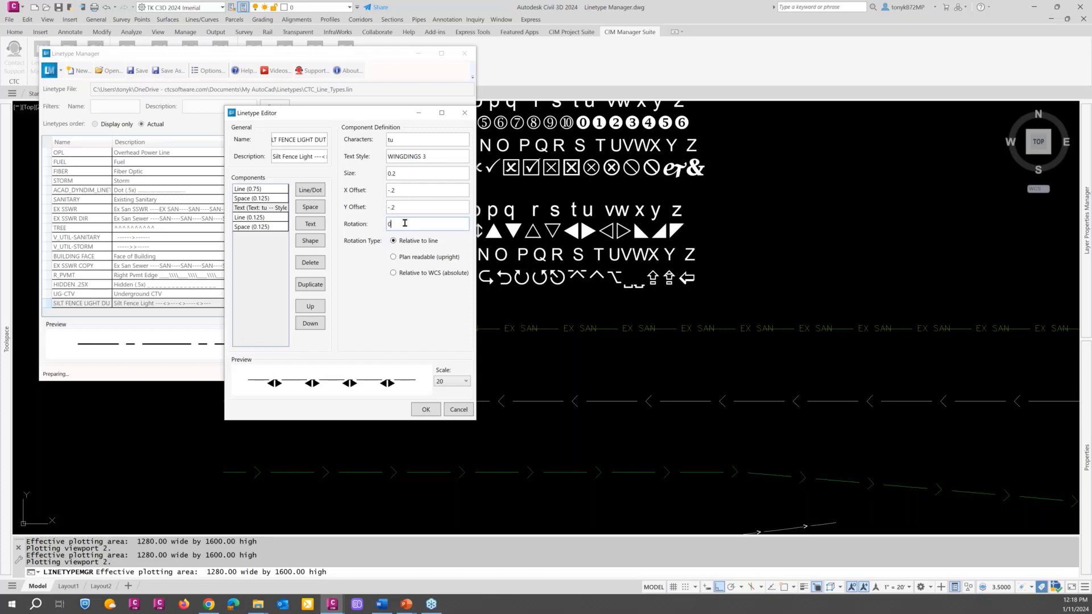
double_click(406, 206)
type("-")
left_click(399, 224)
Step: Move the last space component up one place so it directly follows the text component
left_click(262, 227)
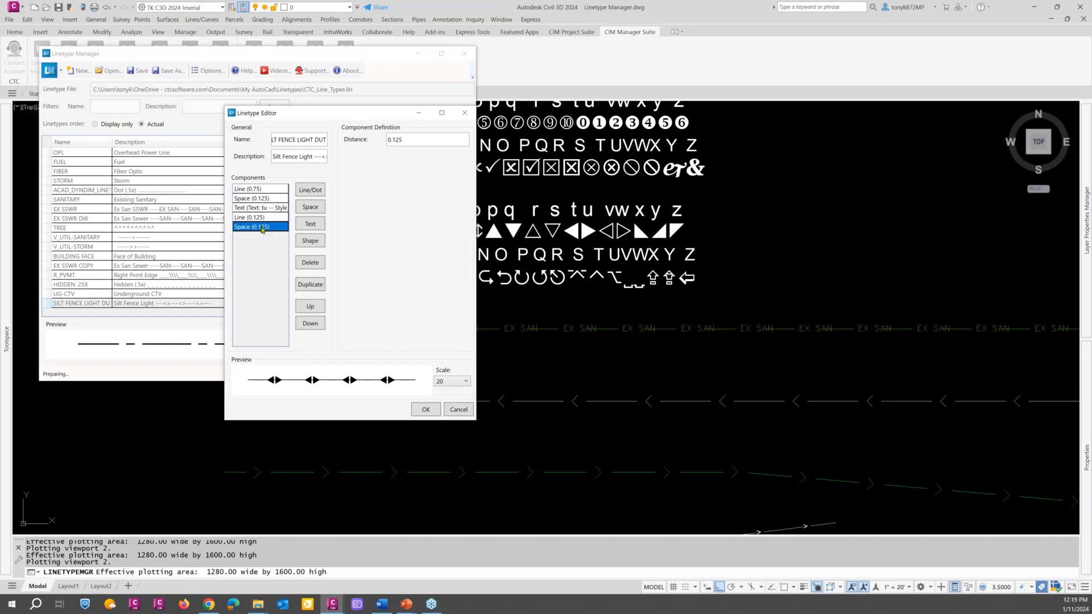
left_click(310, 310)
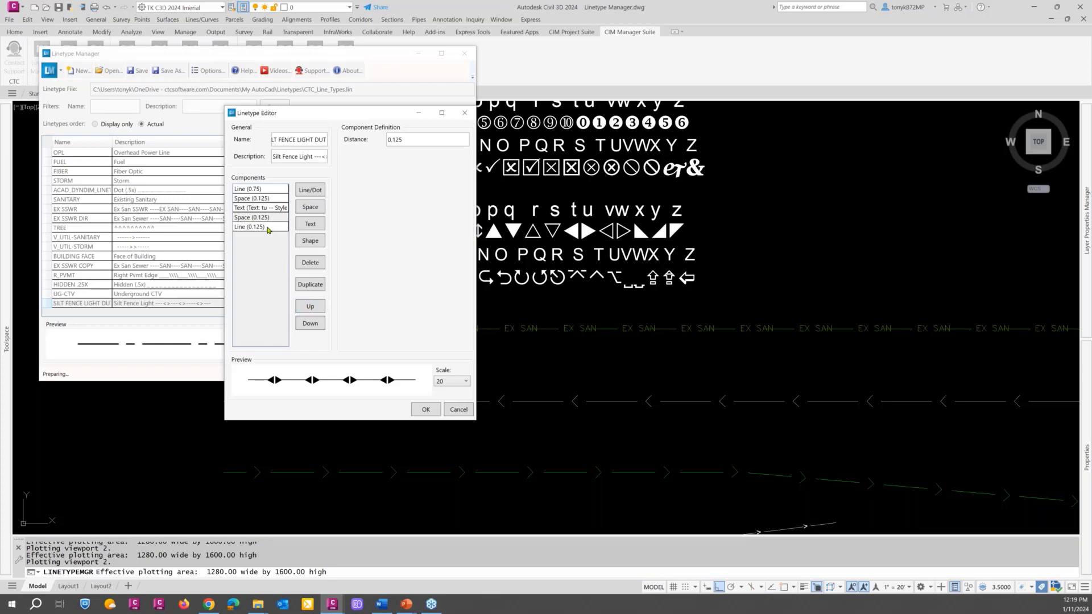
left_click_drag(367, 117, 589, 76)
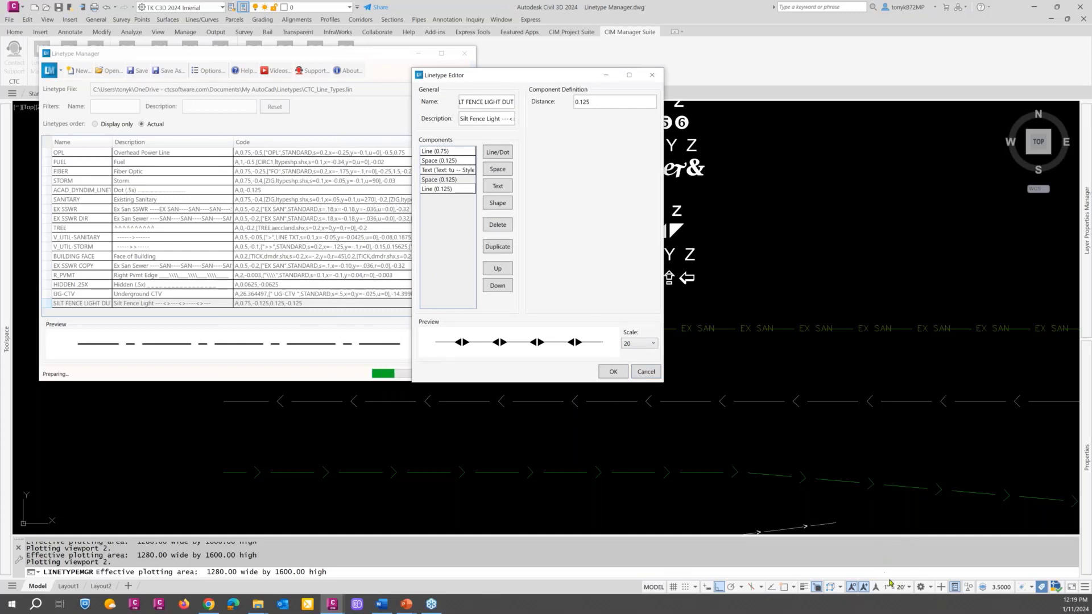
Step: Preview the linetype at scale 5, return the preview scale to 20, and accept the linetype edits
left_click(640, 344)
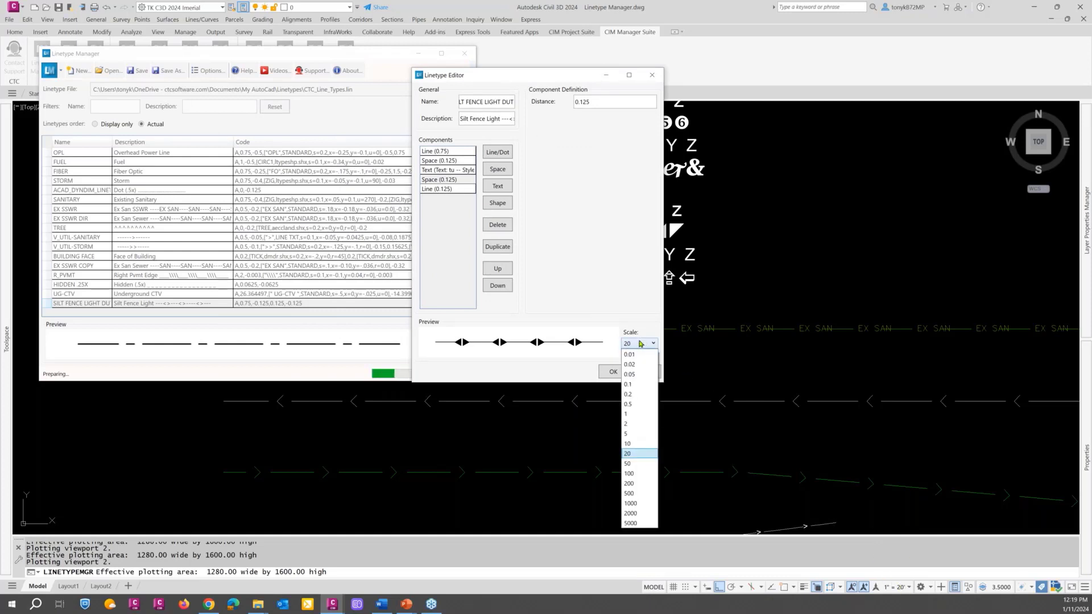
left_click(630, 434)
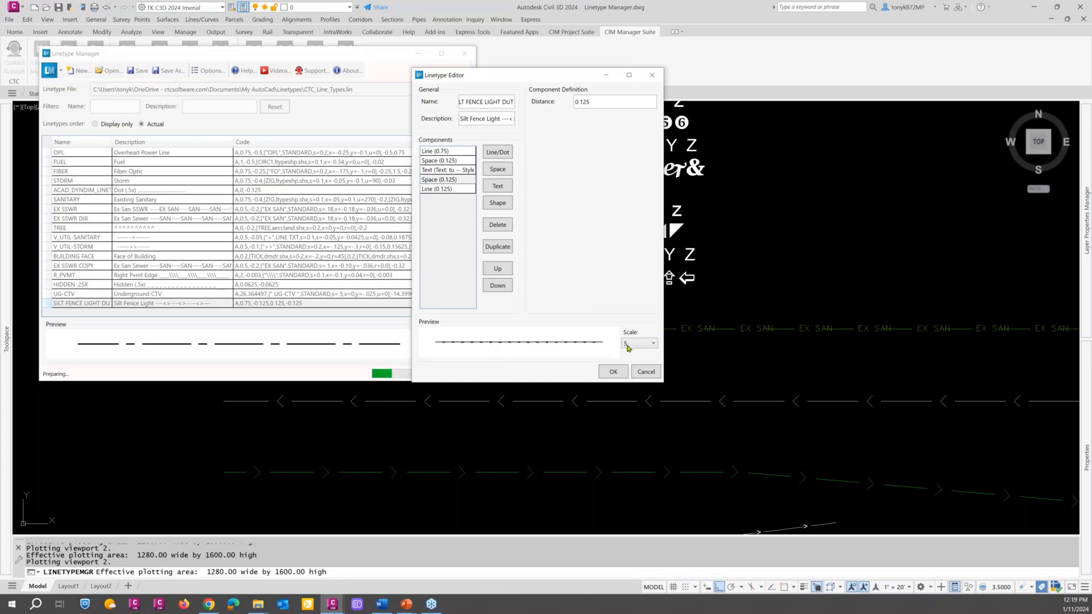
left_click(653, 345)
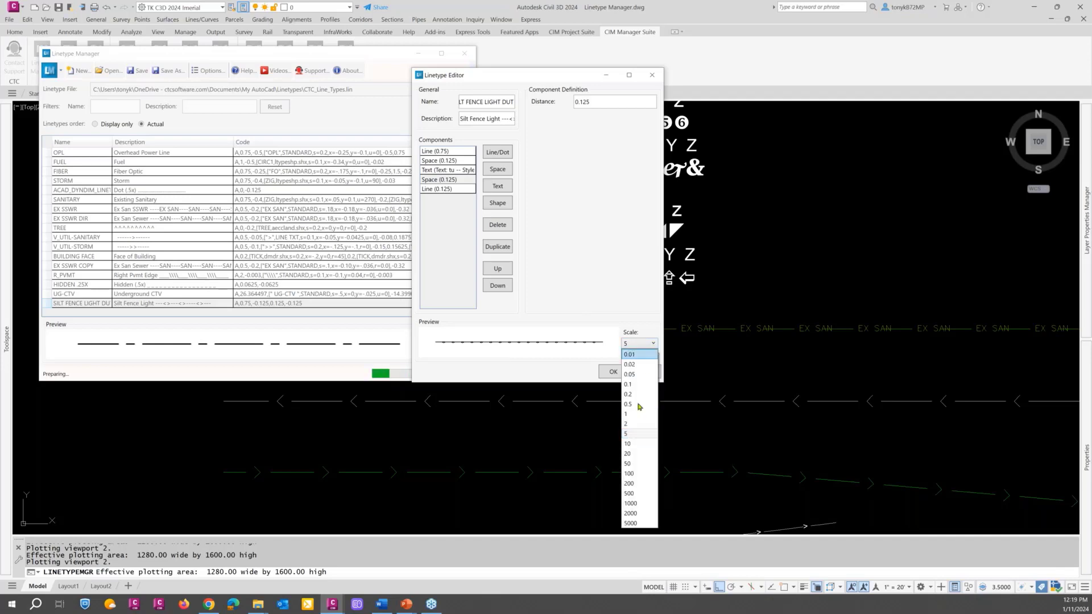
left_click(628, 454)
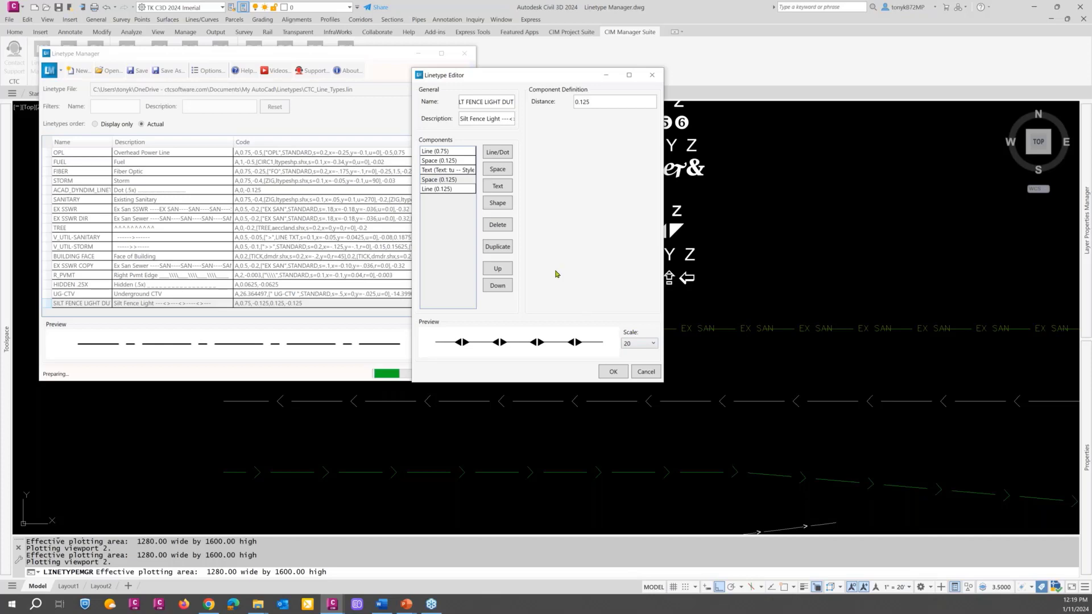
left_click(613, 372)
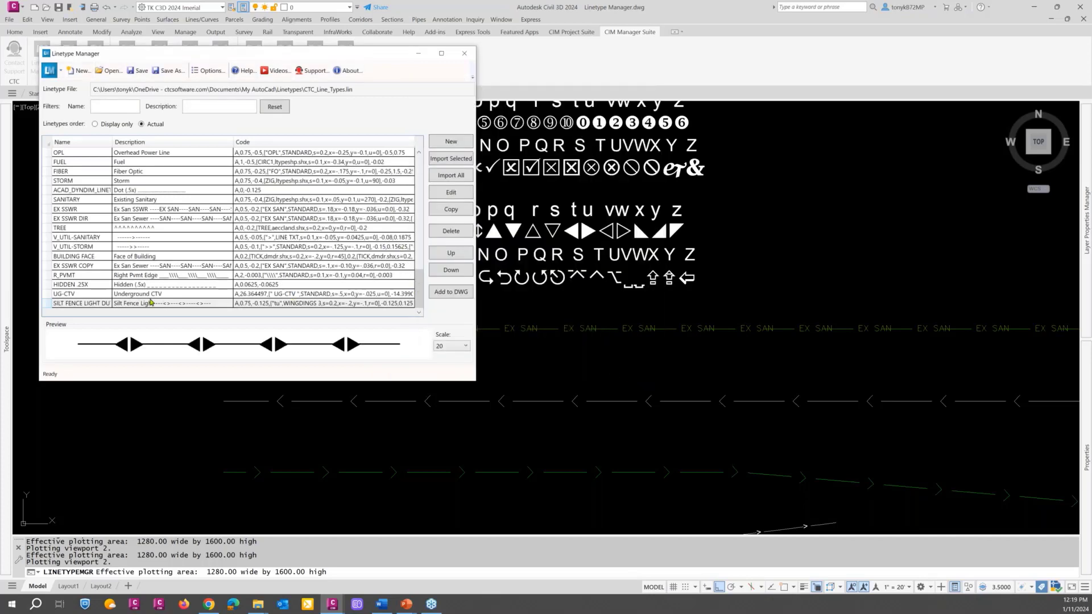
Step: Add the SILT FENCE LIGHT DUT linetype from the list to the current drawing
left_click(87, 304)
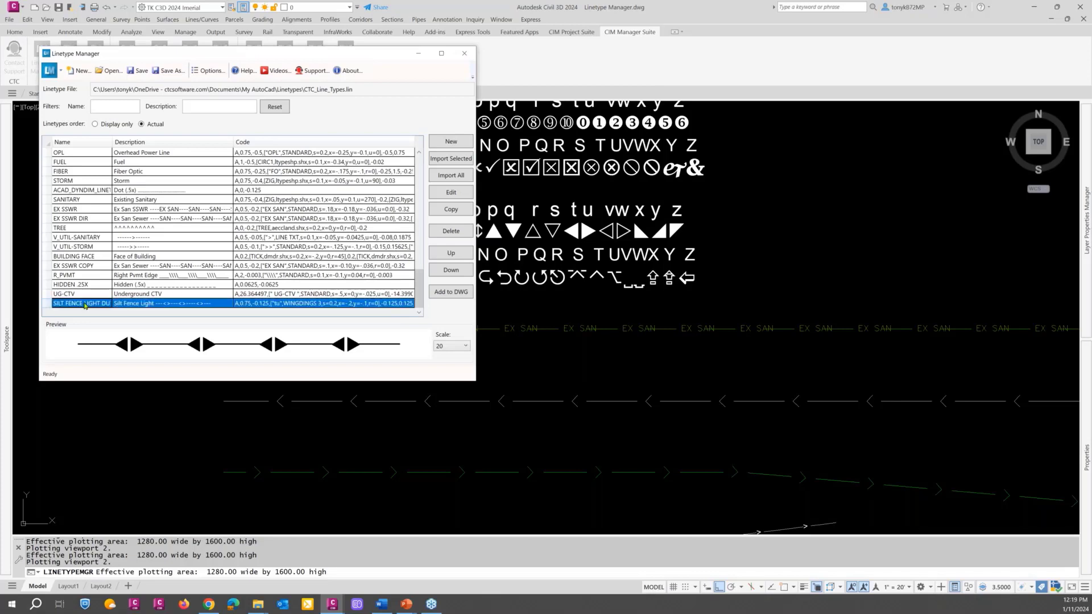
left_click(451, 292)
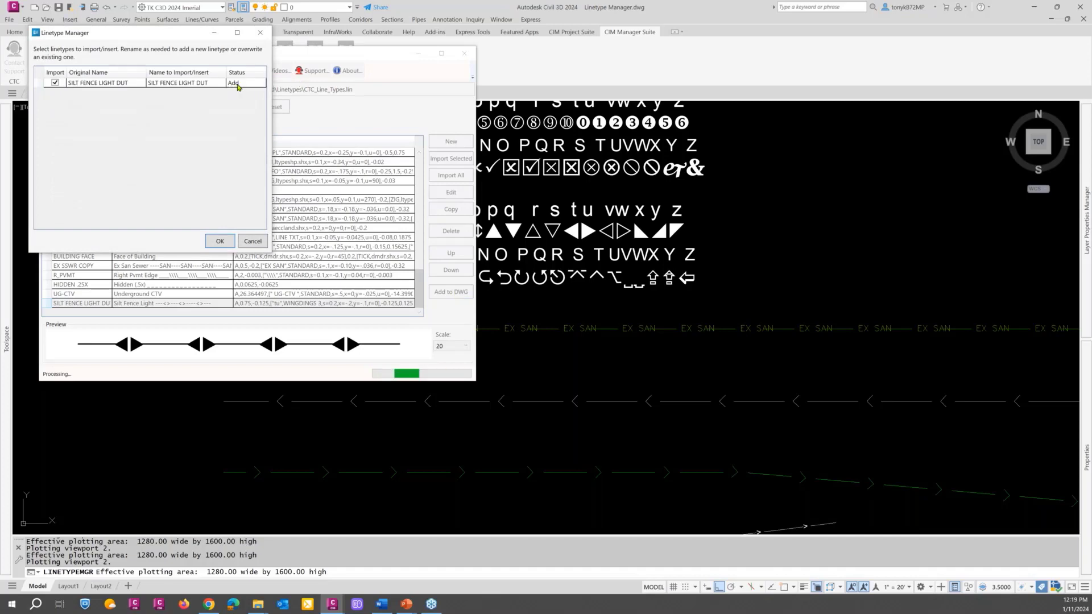
left_click(223, 244)
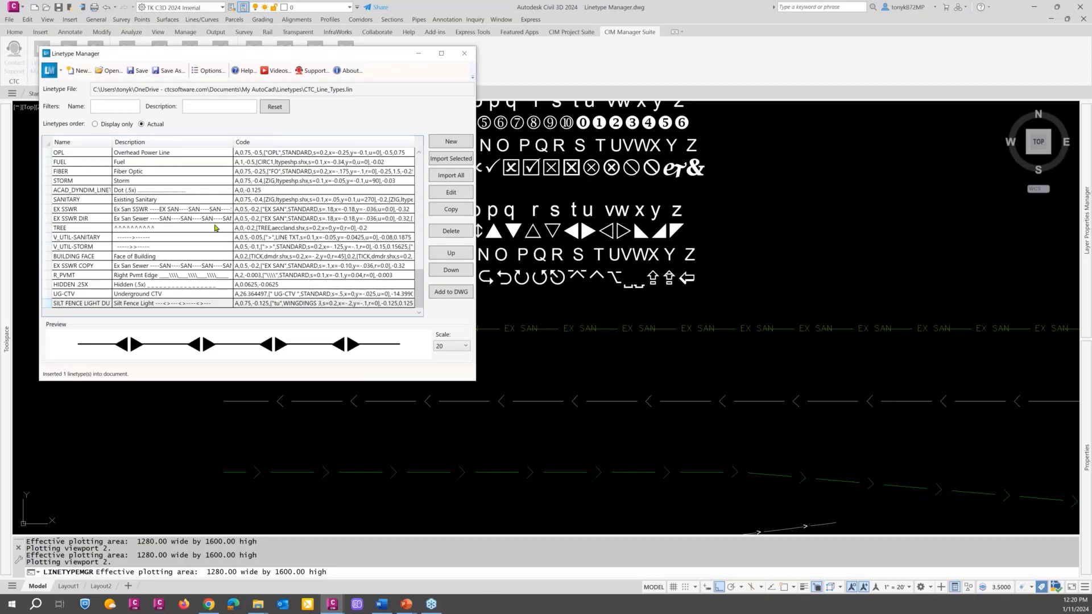
Step: Open the SILT FENCE LIGHT DUT linetype for editing and change its text component's characters to vw
left_click(95, 304)
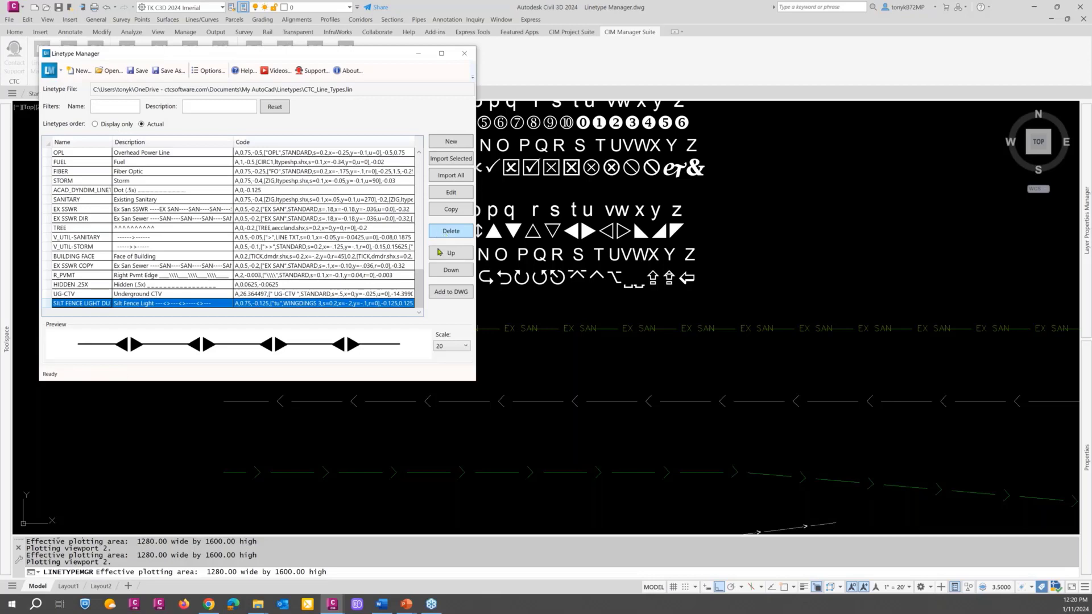
left_click(450, 194)
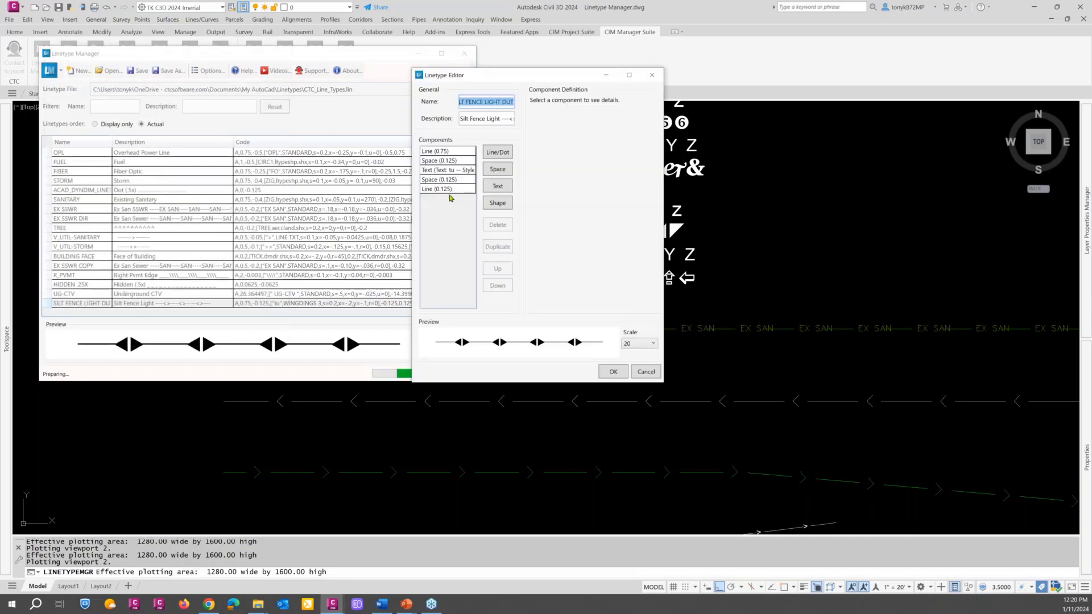
left_click(448, 170)
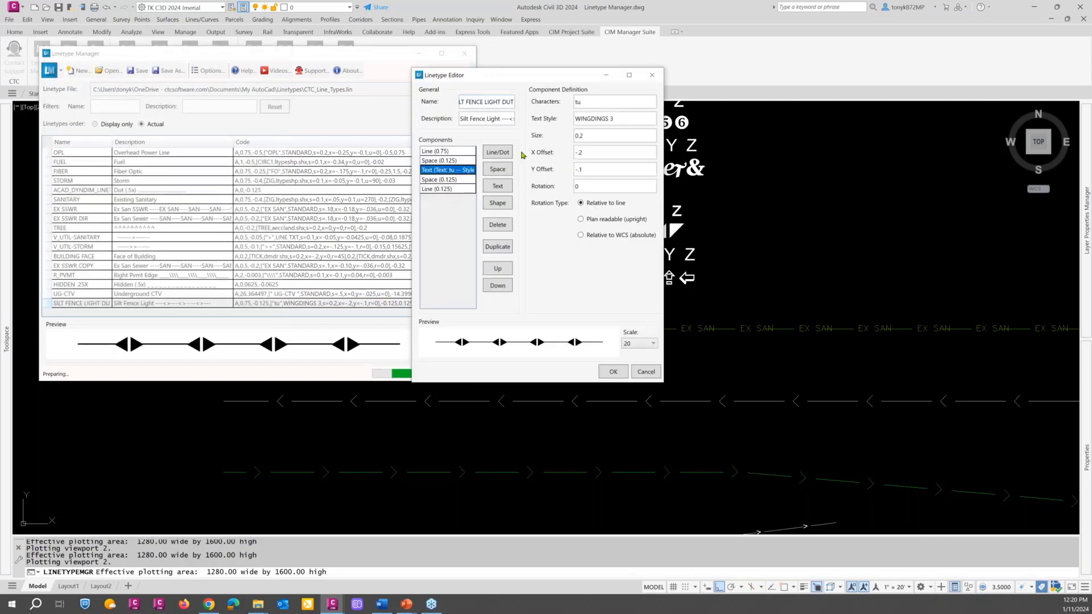
double_click(592, 103)
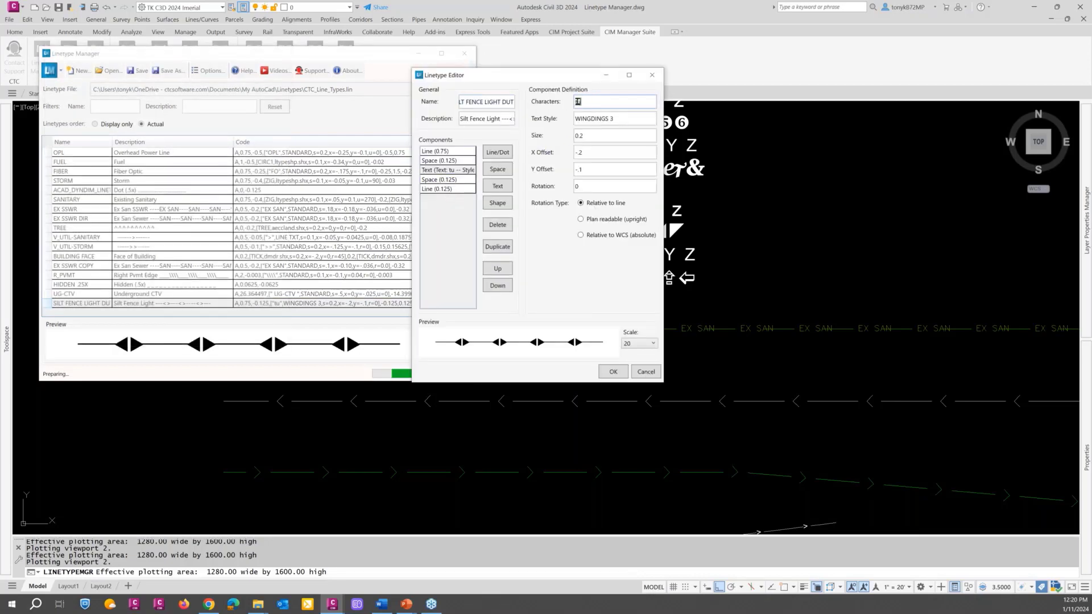
left_click_drag(510, 81, 464, 89)
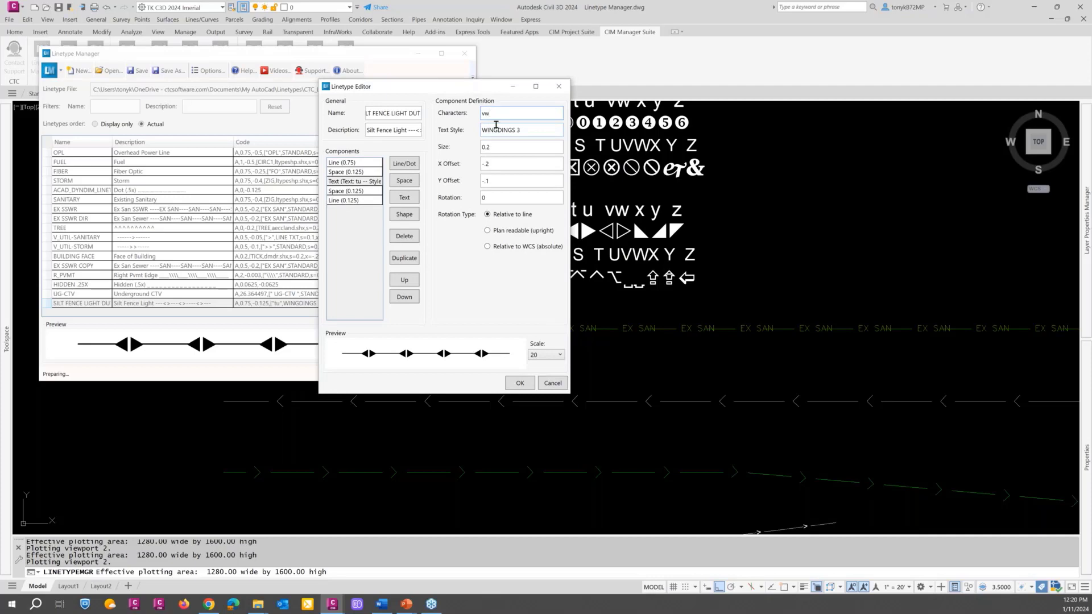
left_click(532, 130)
Step: Set the space before the text component to 0.15 and the space after it to 0.25
left_click(370, 173)
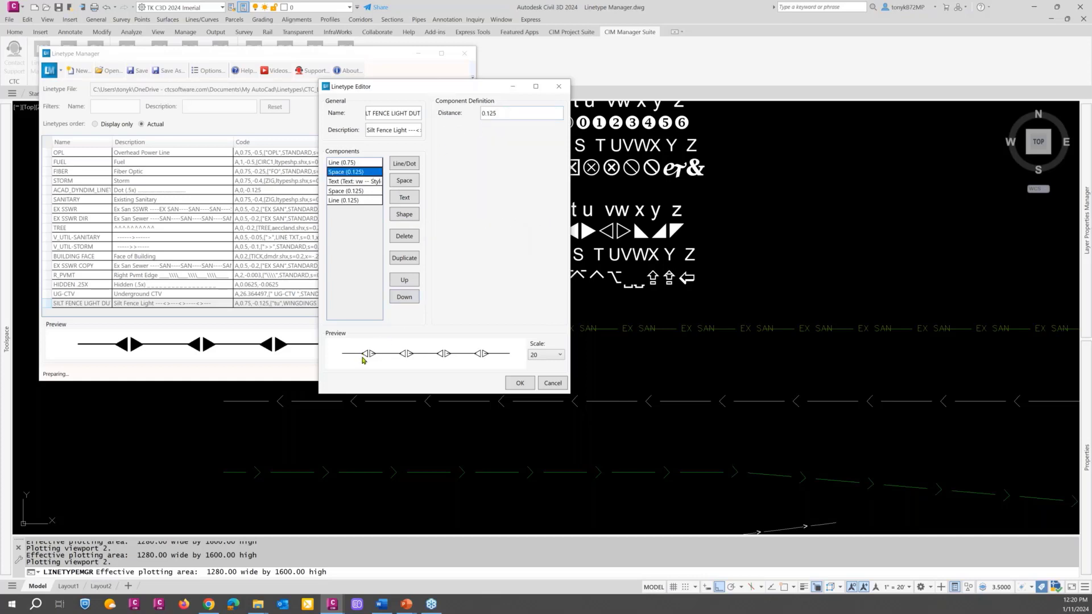
left_click(500, 113)
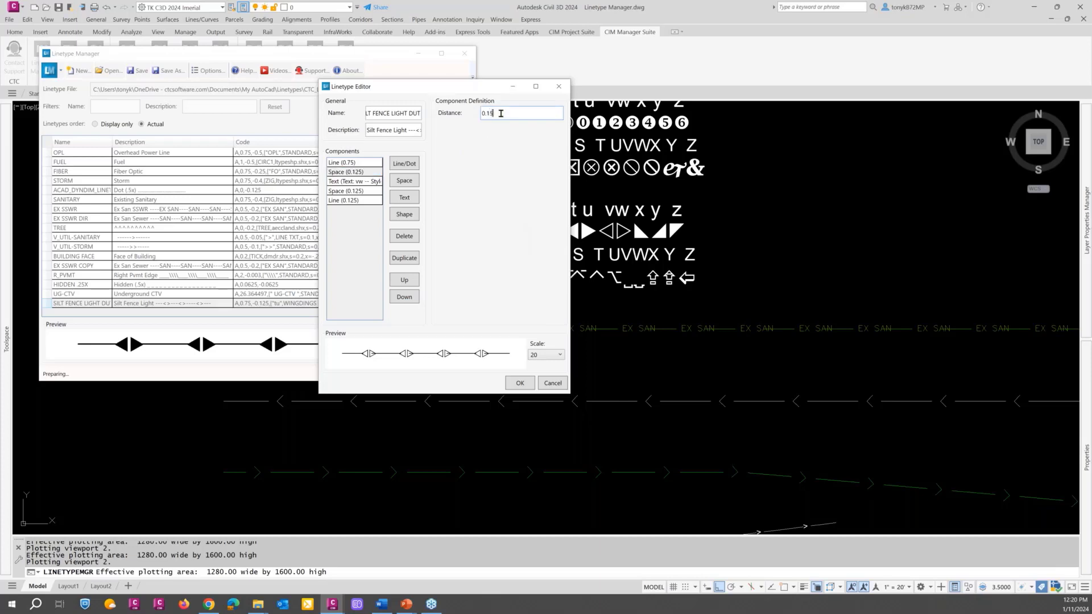
left_click(358, 192)
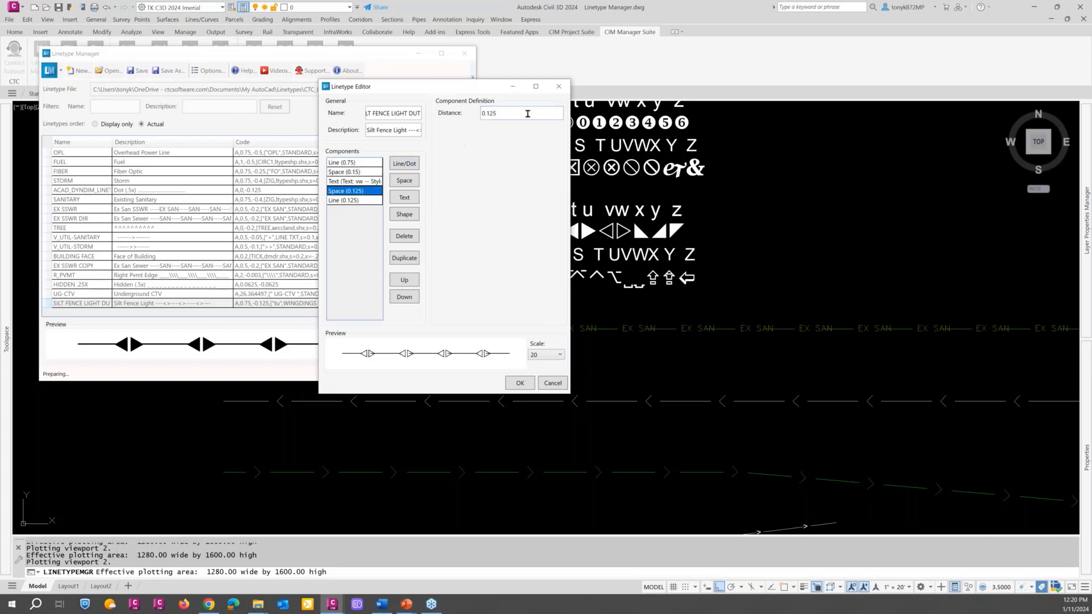
left_click(506, 114)
key("BackSpace")
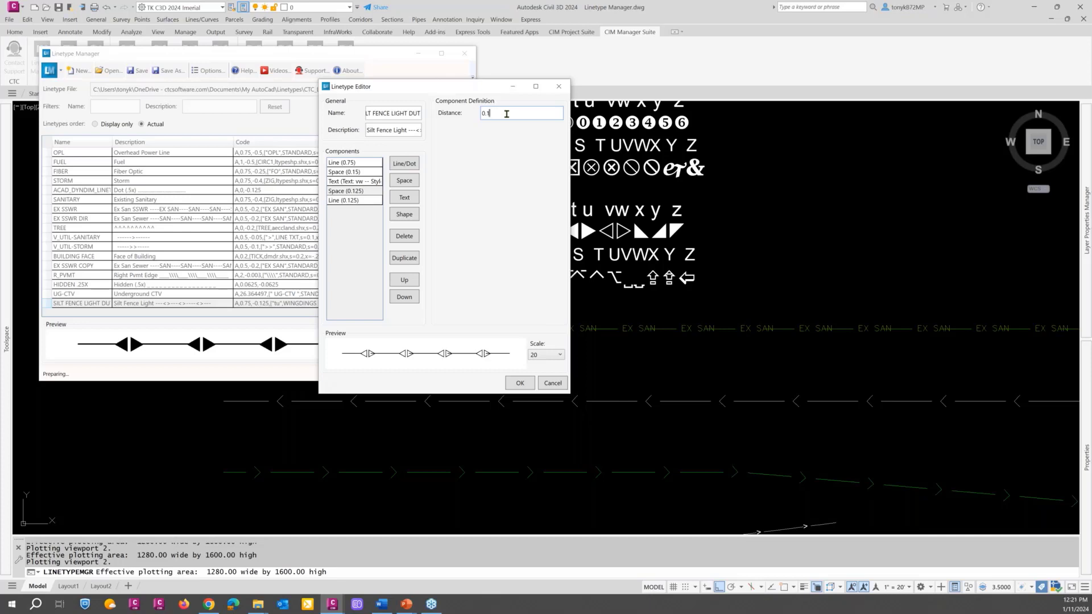
key("BackSpace")
type("25")
left_click(371, 201)
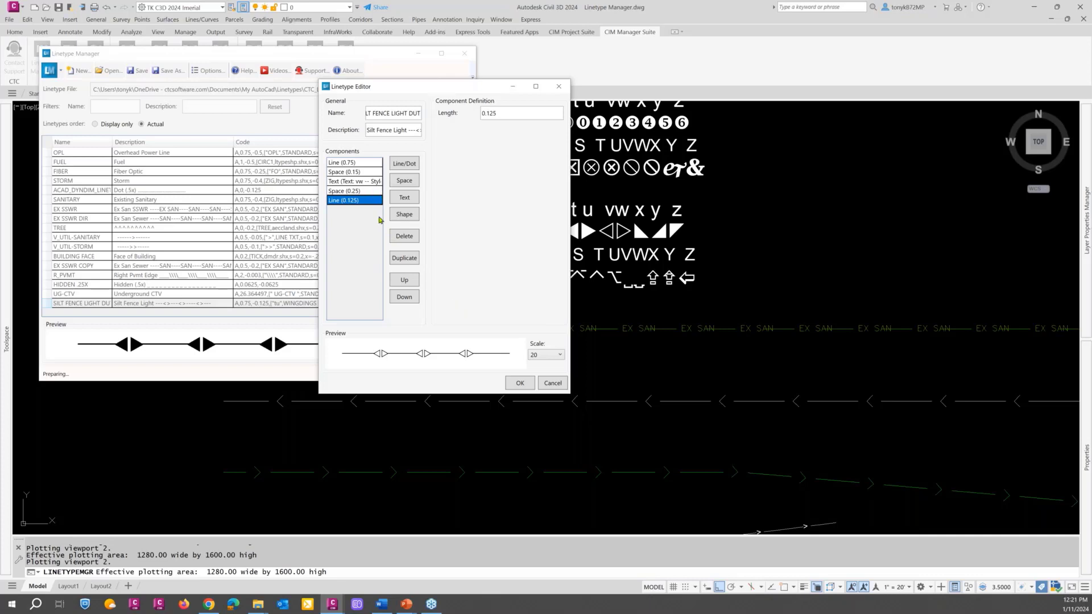
Step: Set the space before the text component to 0.165 and accept the linetype edits
left_click(370, 175)
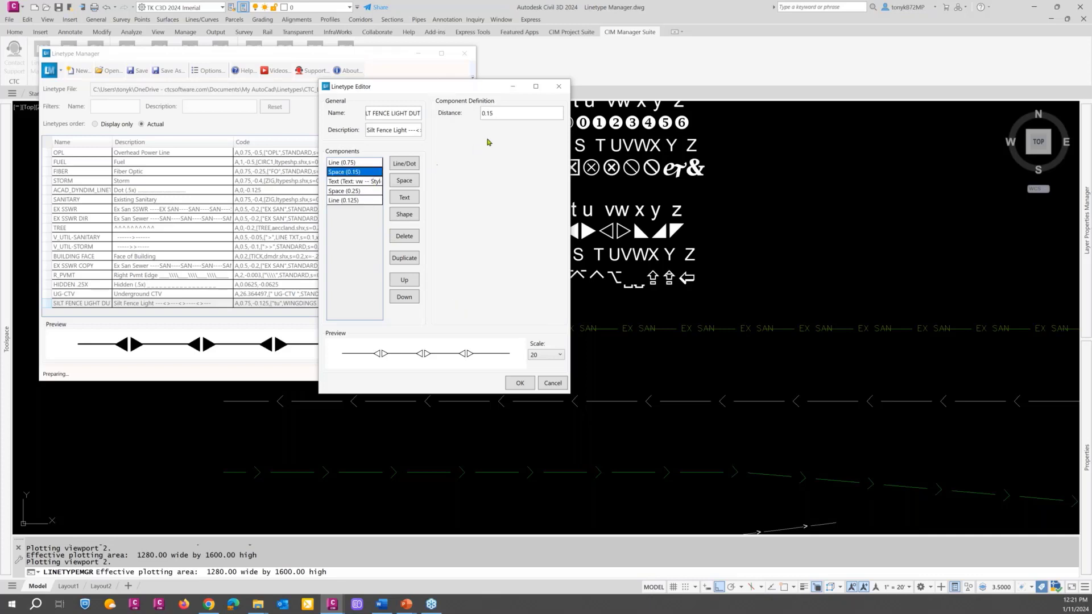
left_click(508, 112)
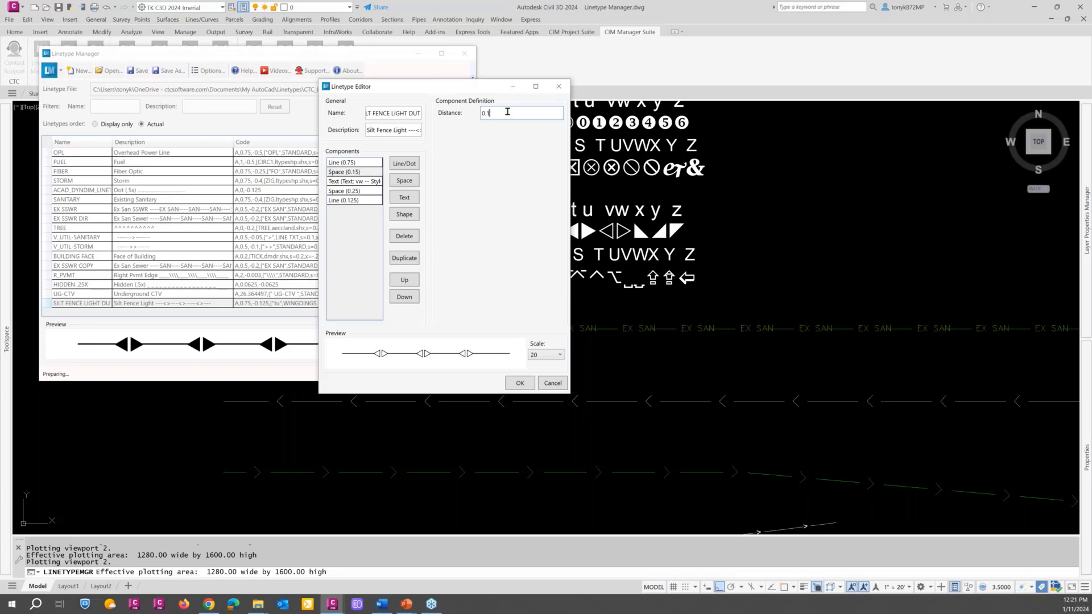
type("65")
left_click(355, 191)
left_click(517, 384)
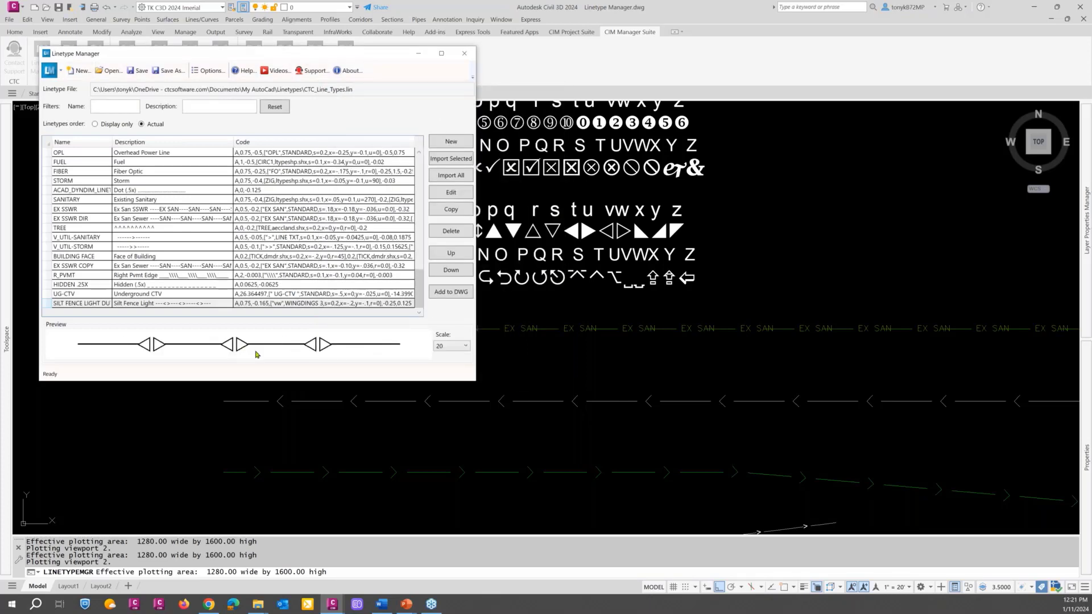
Step: Insert the revised SILT FENCE LIGHT DUT linetype into the drawing, overwriting the existing definition
left_click(88, 305)
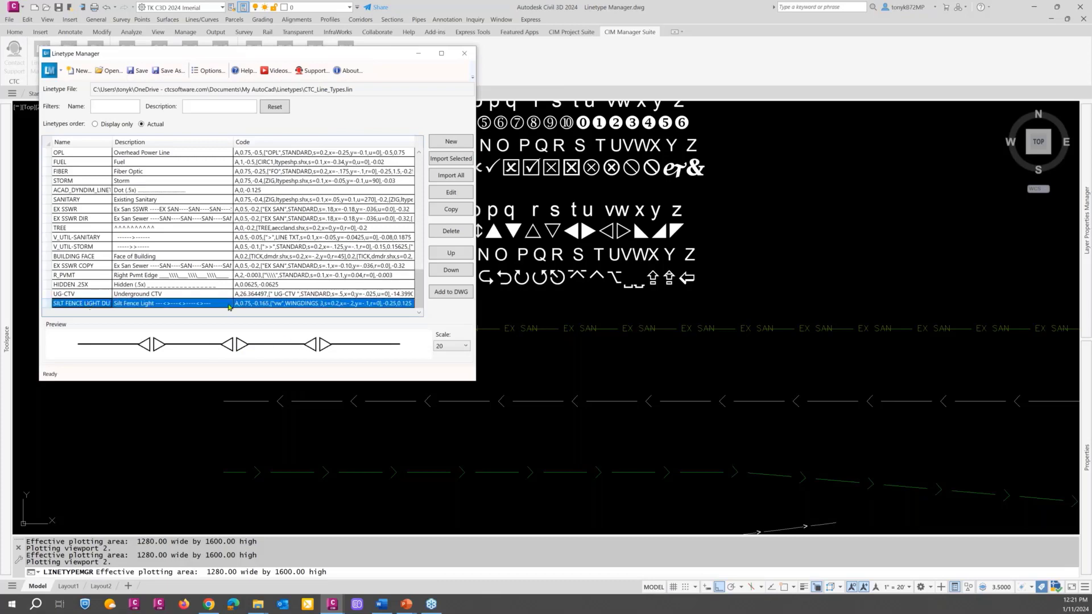
left_click(445, 295)
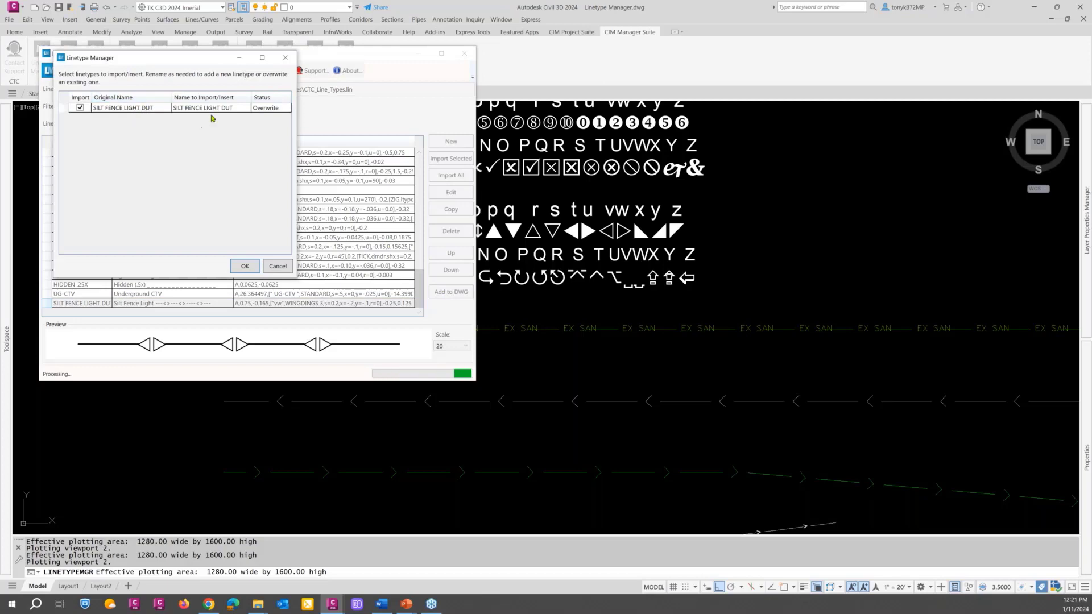
left_click(244, 266)
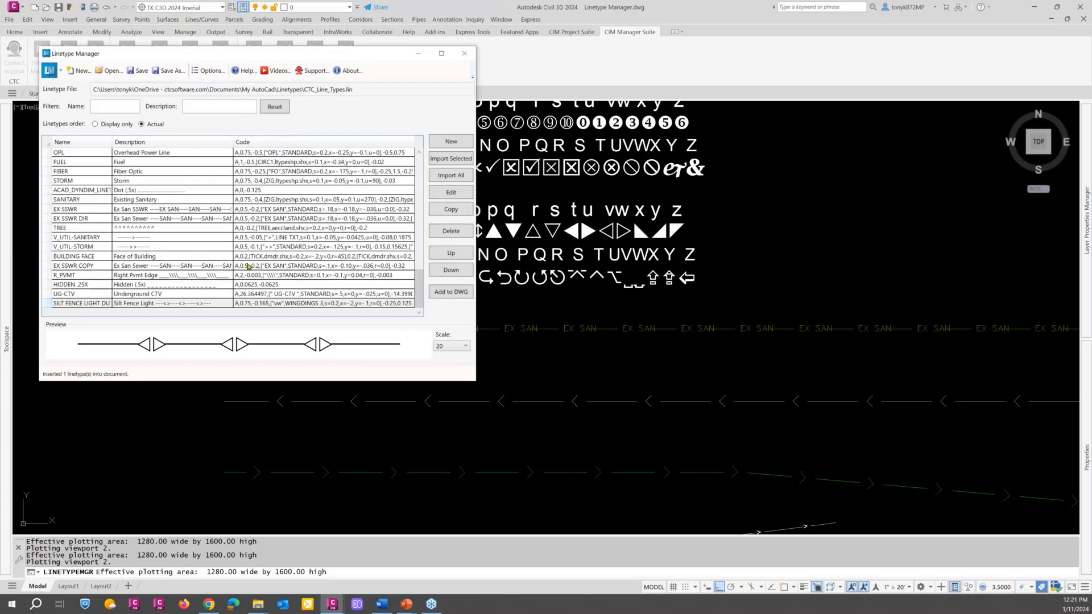
left_click_drag(385, 56, 428, 74)
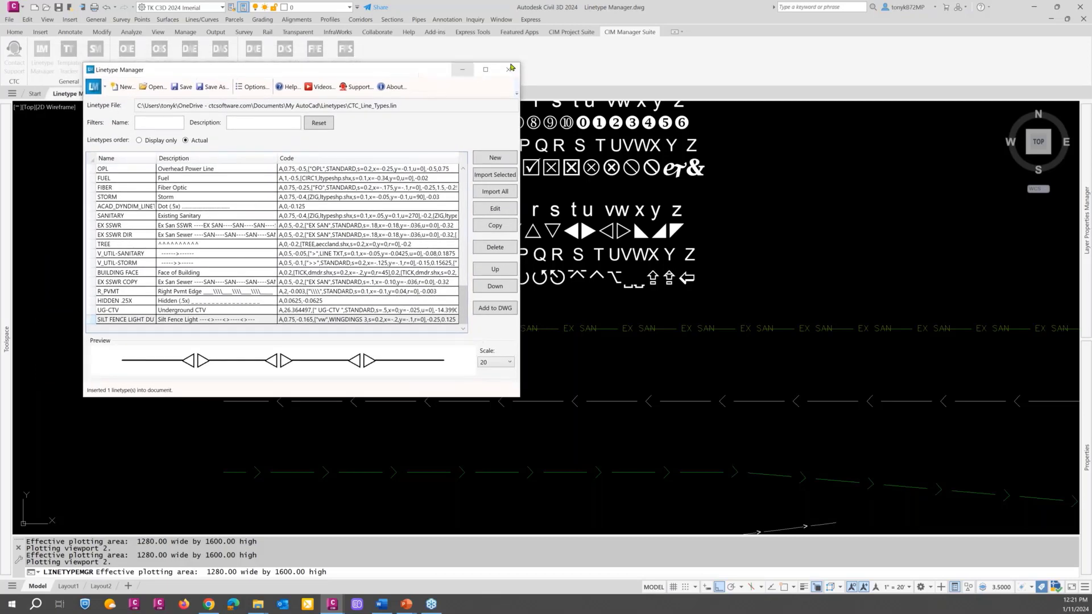
Step: Close the Linetype Manager and save the changes to the linetype file
left_click(509, 69)
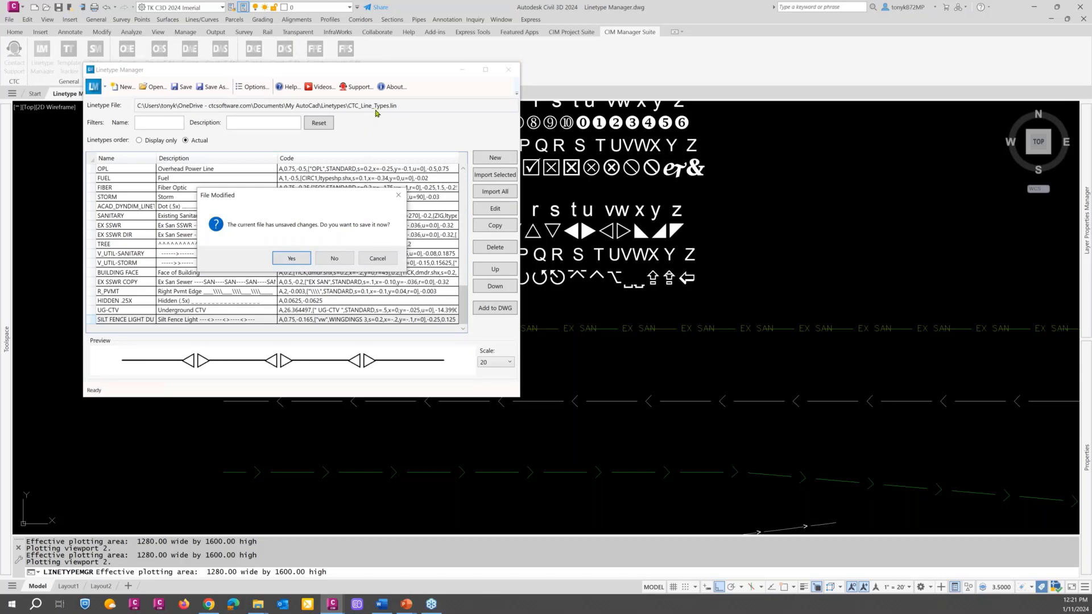
left_click(291, 259)
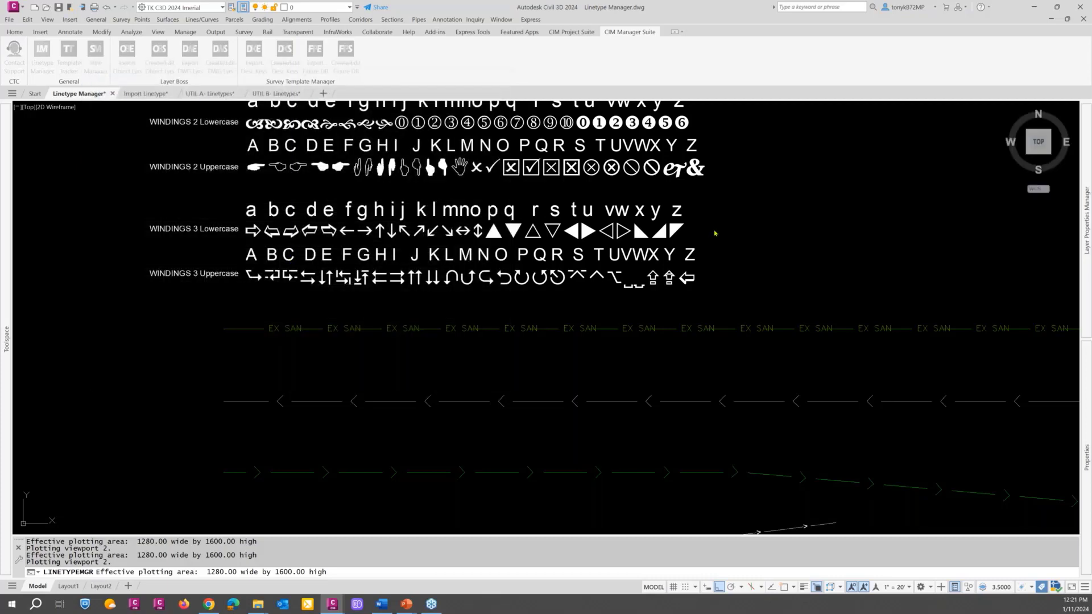
Step: Draw a horizontal line about 261 units long between the white EX SAN line and the double-arrow line below it
scroll(718, 239, "down", 3)
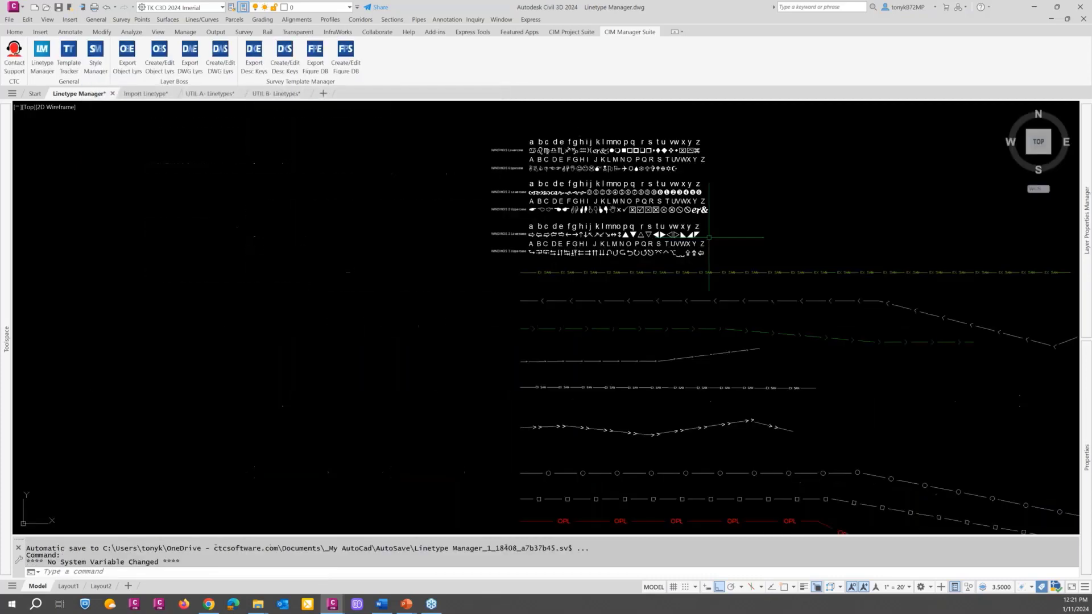
middle_click_drag(707, 238, 578, 158)
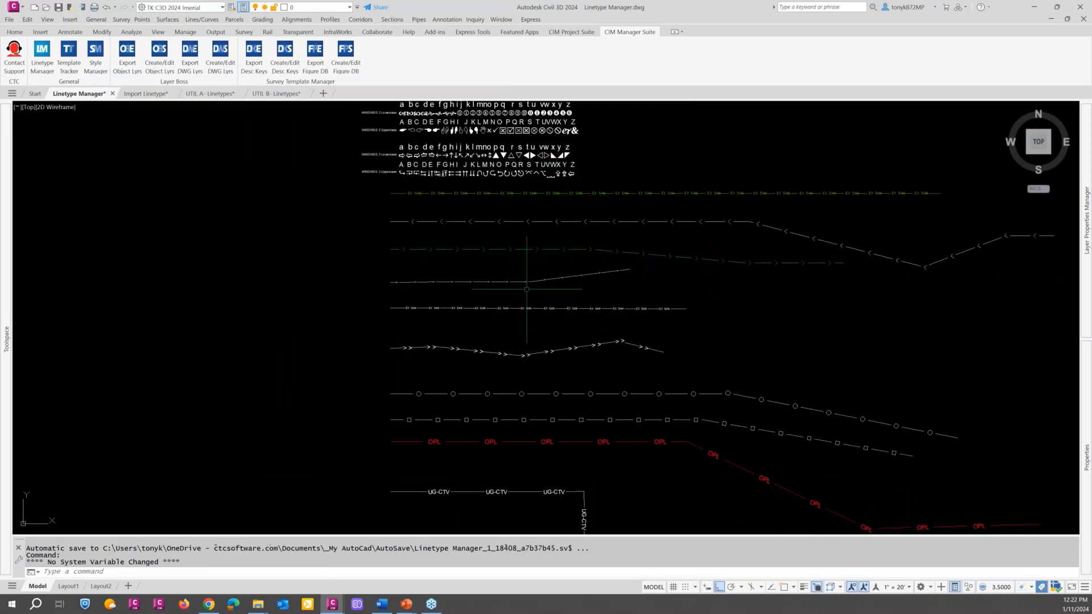
scroll(427, 323, "up", 2)
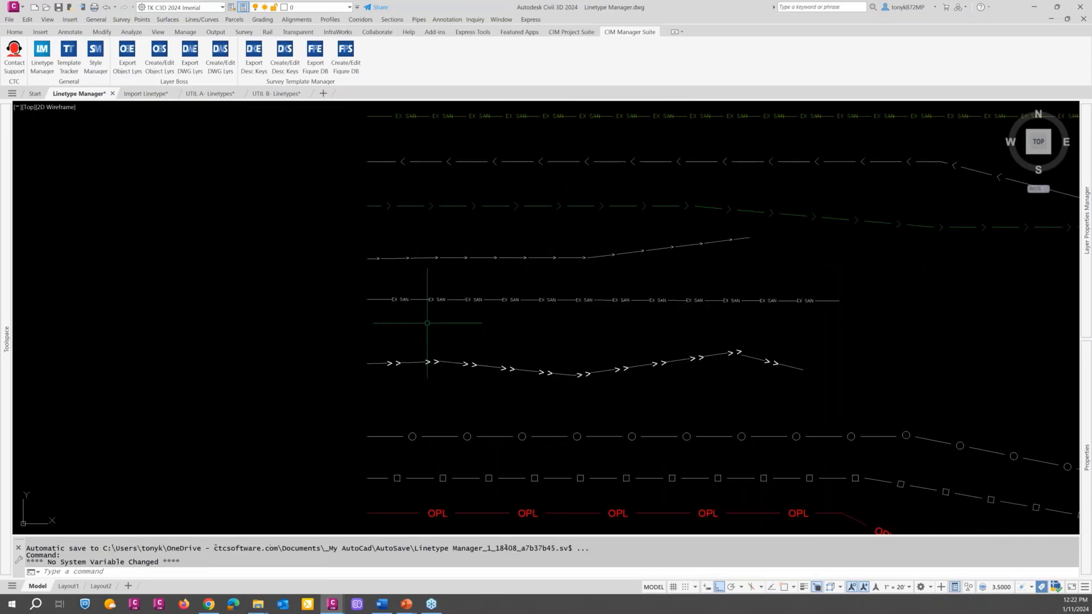
type("L")
key("Return")
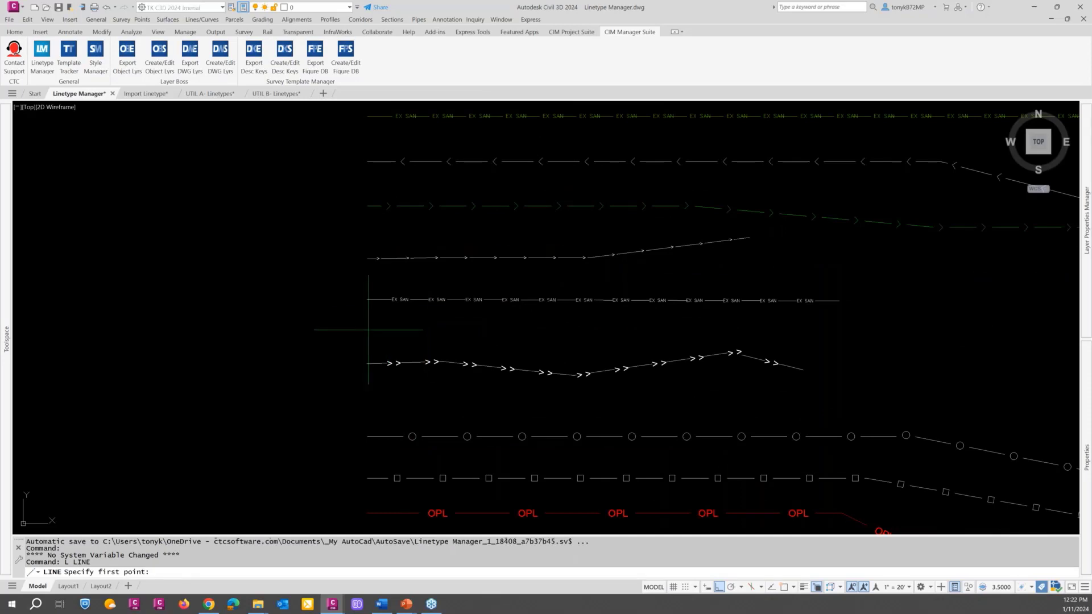
left_click(365, 325)
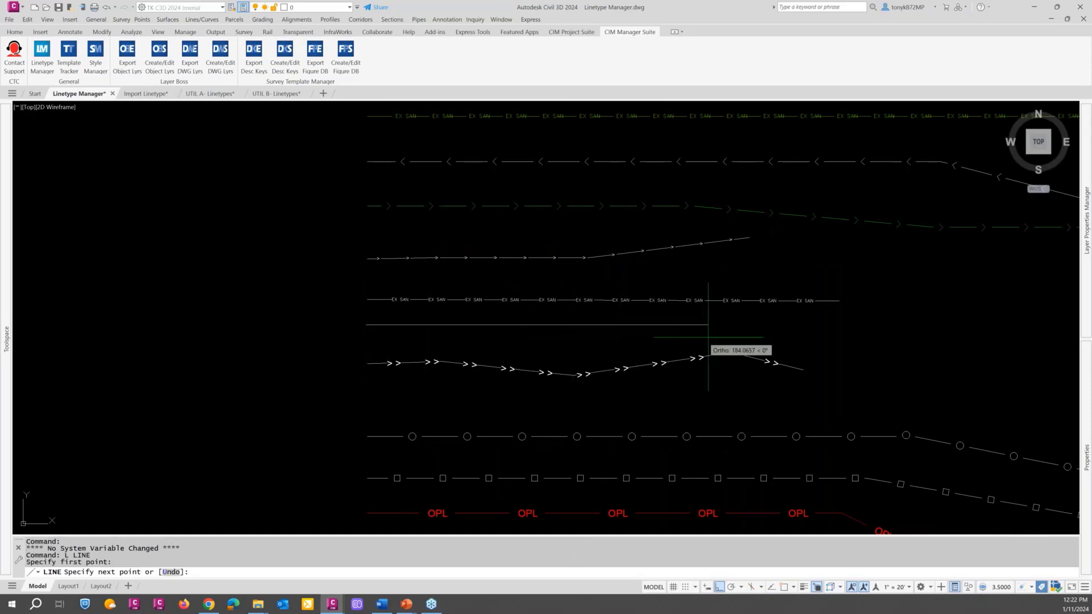
left_click(837, 325)
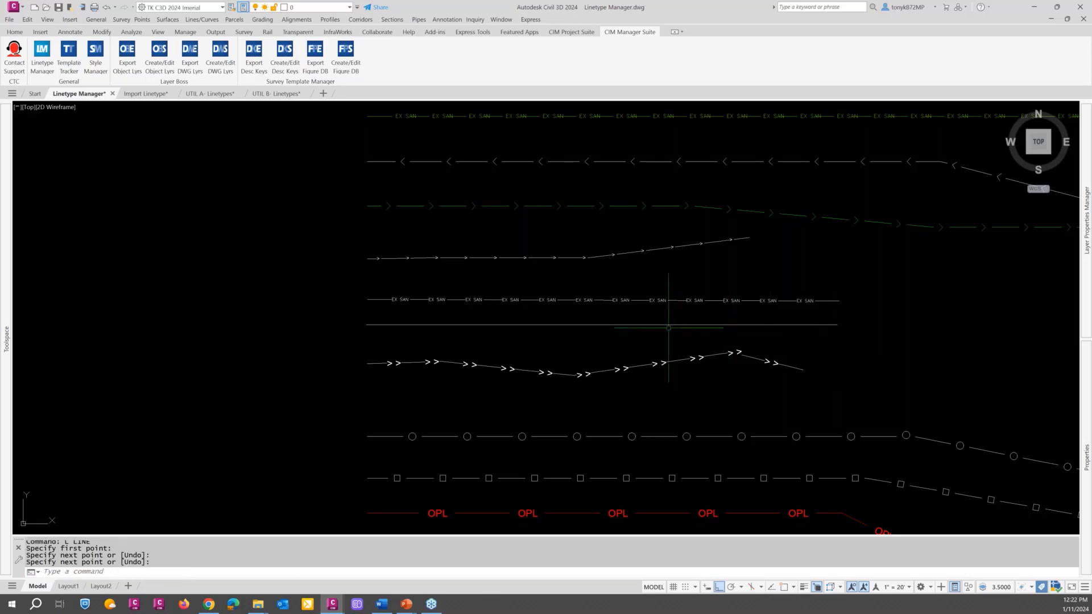
key("Return")
scroll(669, 328, "down", 2)
key("Escape")
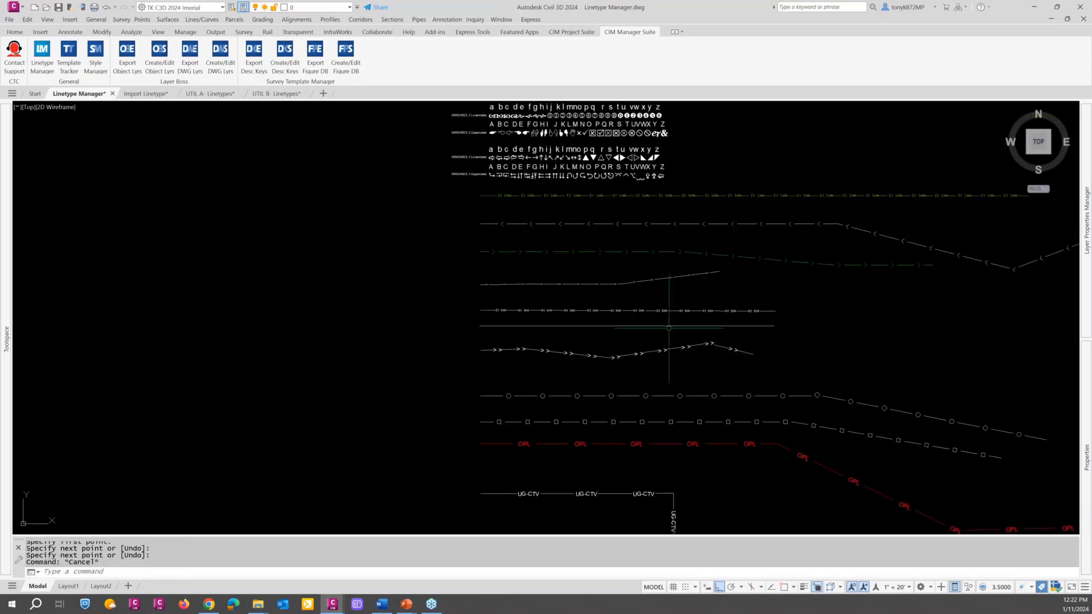
Step: Assign the SILT FENCE LIGHT DUT linetype to the new horizontal line
left_click(591, 325)
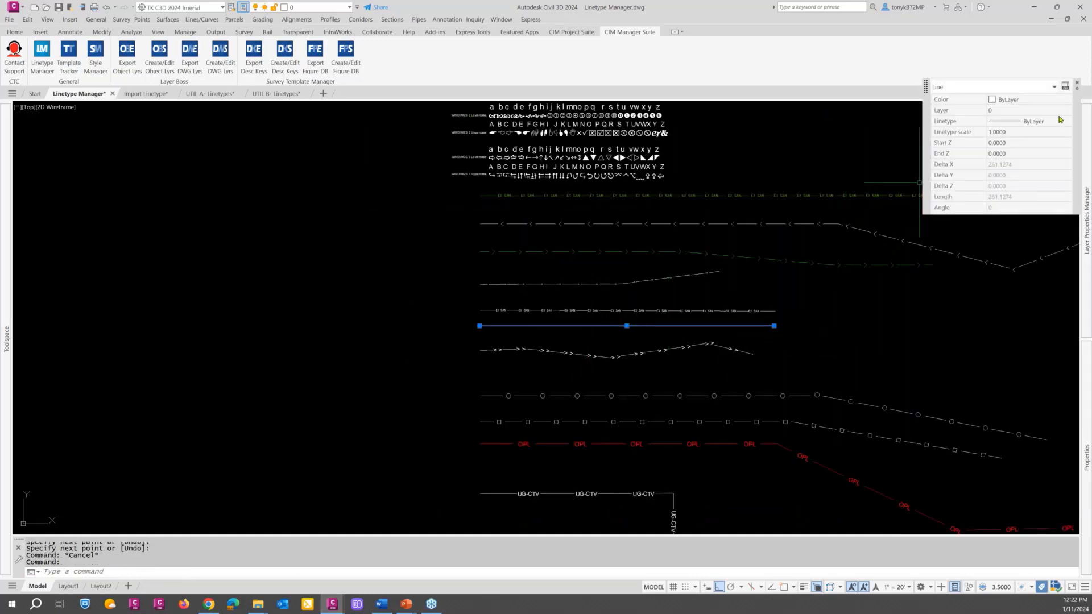
left_click(1069, 122)
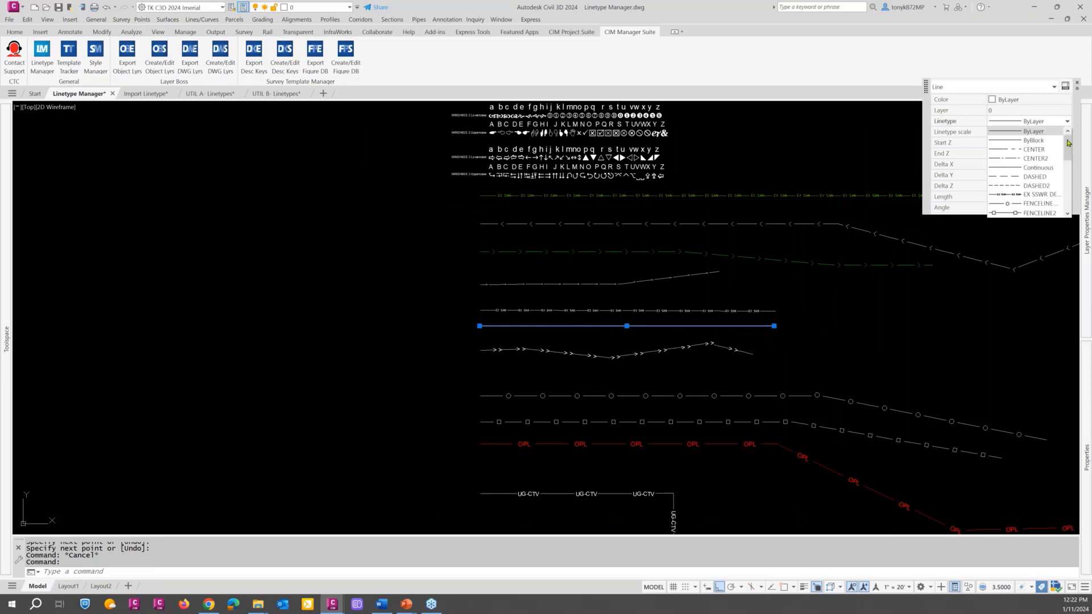
left_click_drag(1068, 154, 1061, 186)
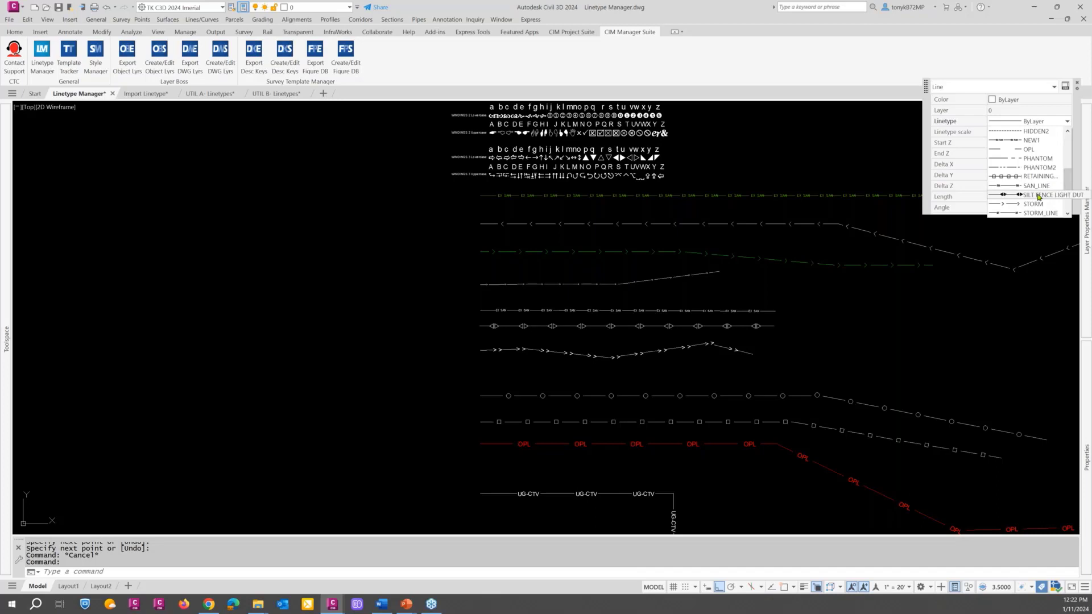
left_click(1039, 197)
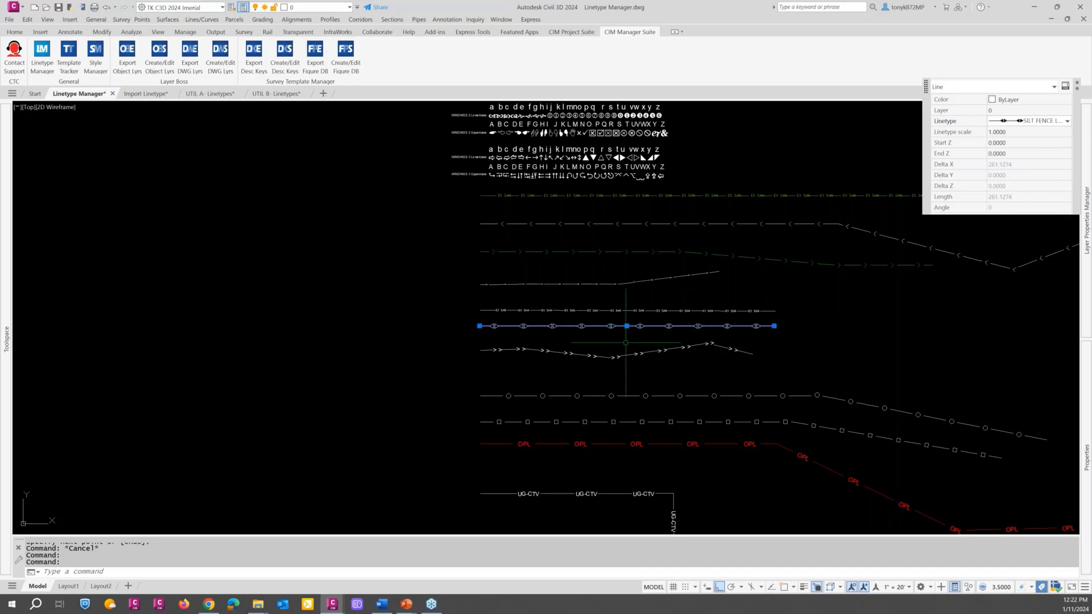
Step: Examine the triangle symbols and their spacing along the silt fence line, both close up and against the neighbouring lines
scroll(630, 328, "up", 4)
scroll(614, 307, "up", 4)
key("Escape")
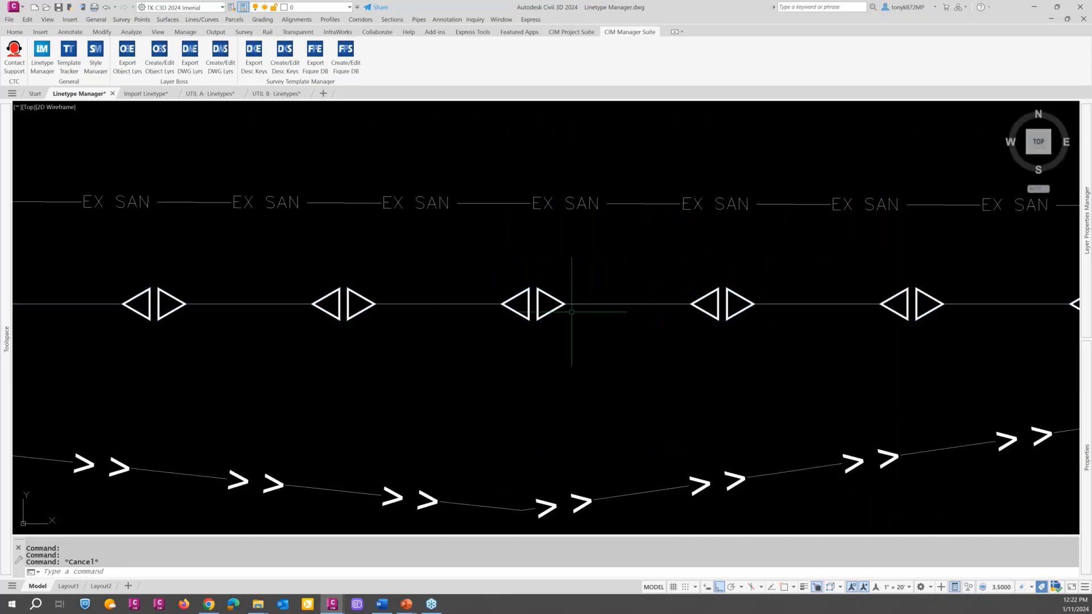
scroll(566, 312, "up", 4)
scroll(566, 311, "down", 8)
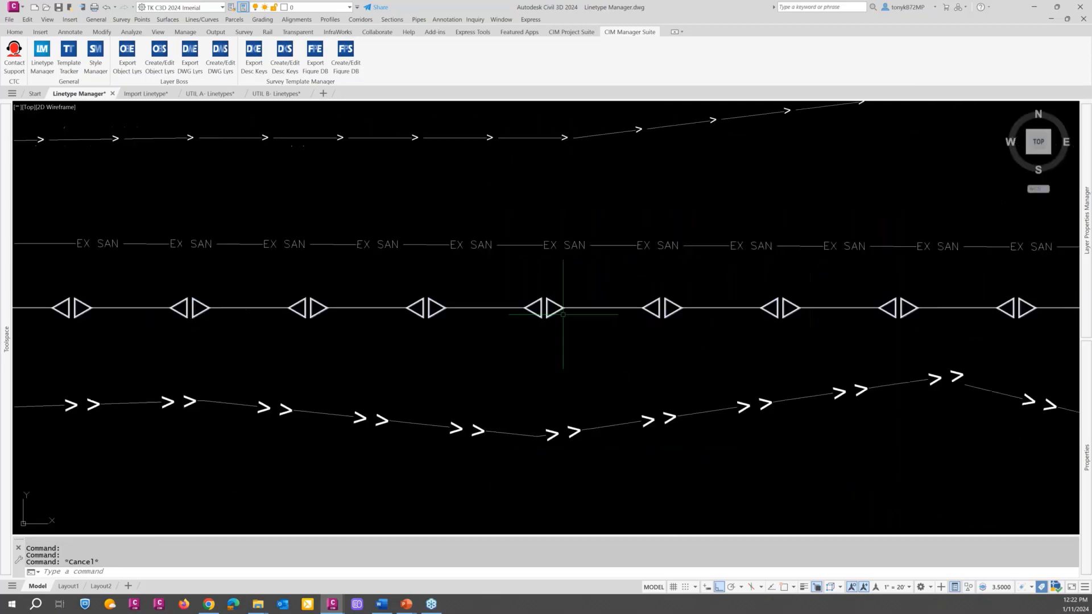
middle_click_drag(546, 319, 422, 286)
scroll(422, 286, "up", 4)
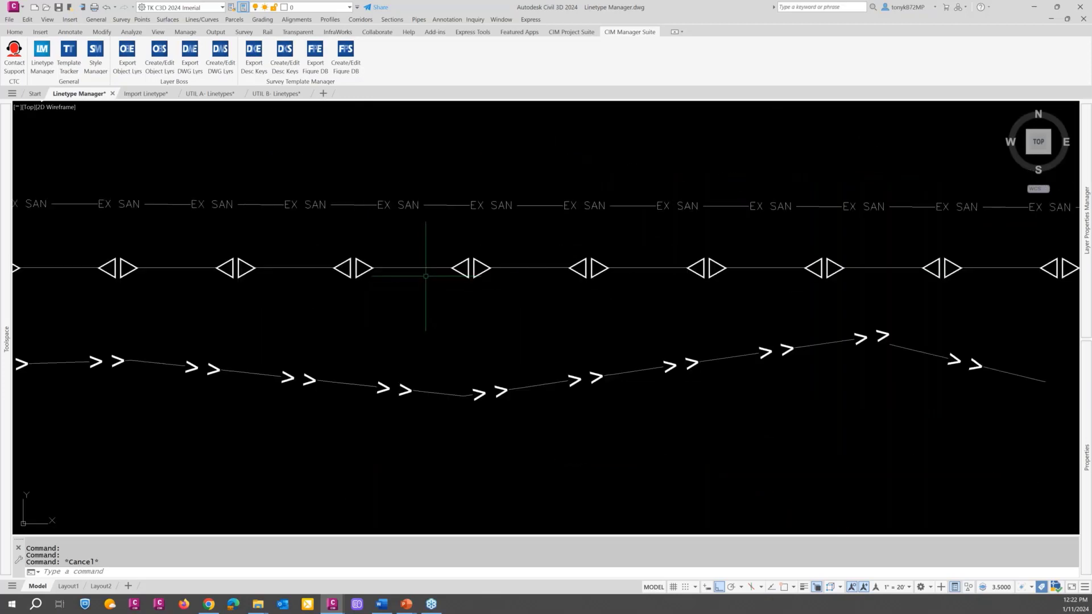
scroll(425, 278, "down", 2)
key("Escape")
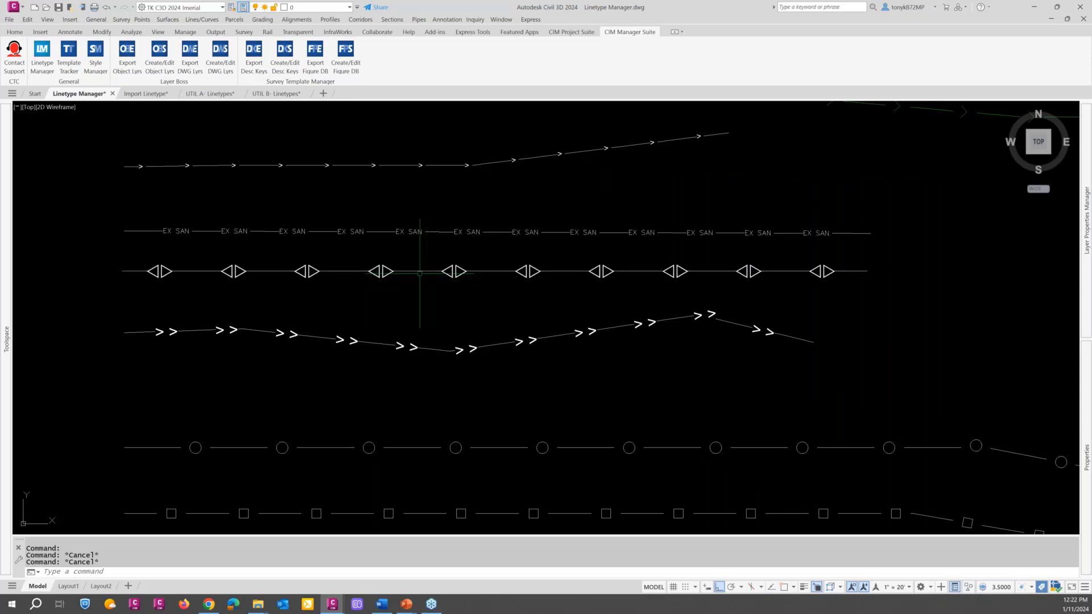
scroll(420, 274, "down", 2)
key("Escape")
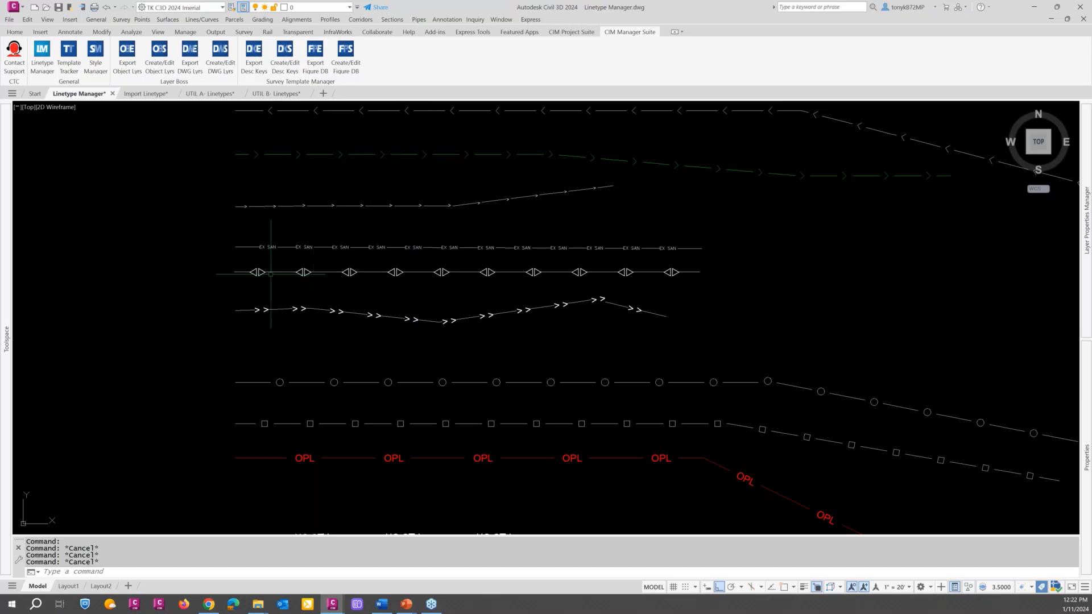
mouse_move(274, 273)
scroll(277, 277, "up", 4)
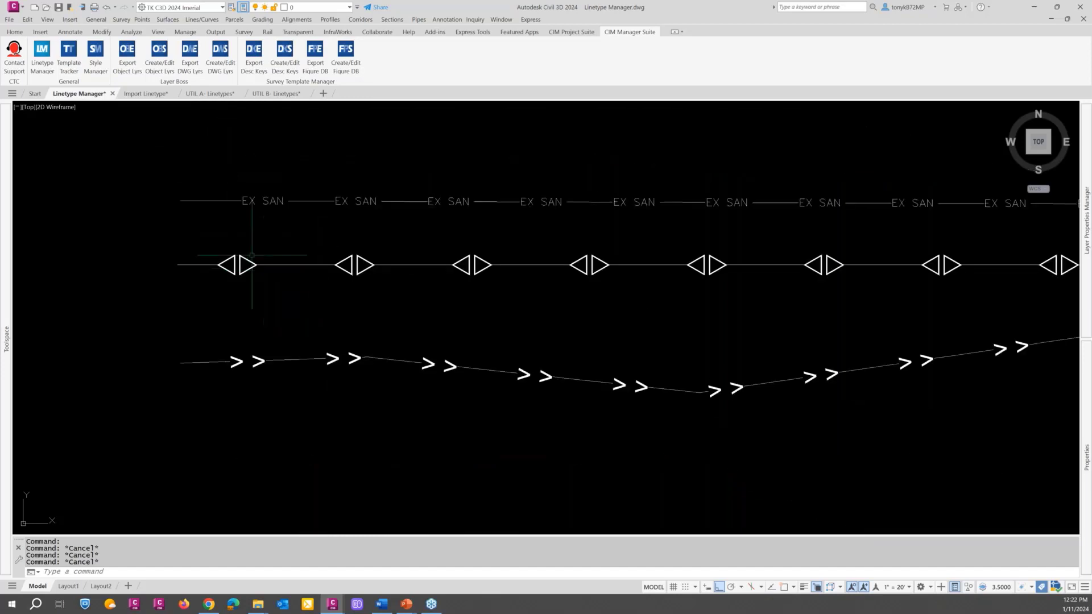
scroll(249, 262, "down", 4)
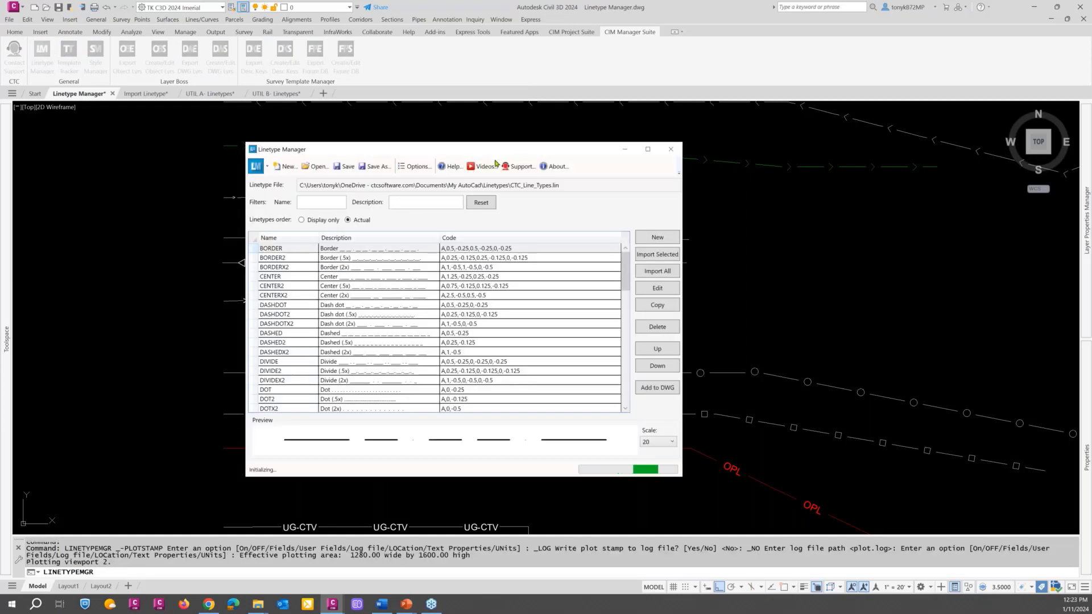
Step: Reopen the Linetype Manager, copy the SILT FENCE LIGHT DUT linetype, and name the copy Silt Fence Heavy Duty
left_click_drag(460, 152, 483, 122)
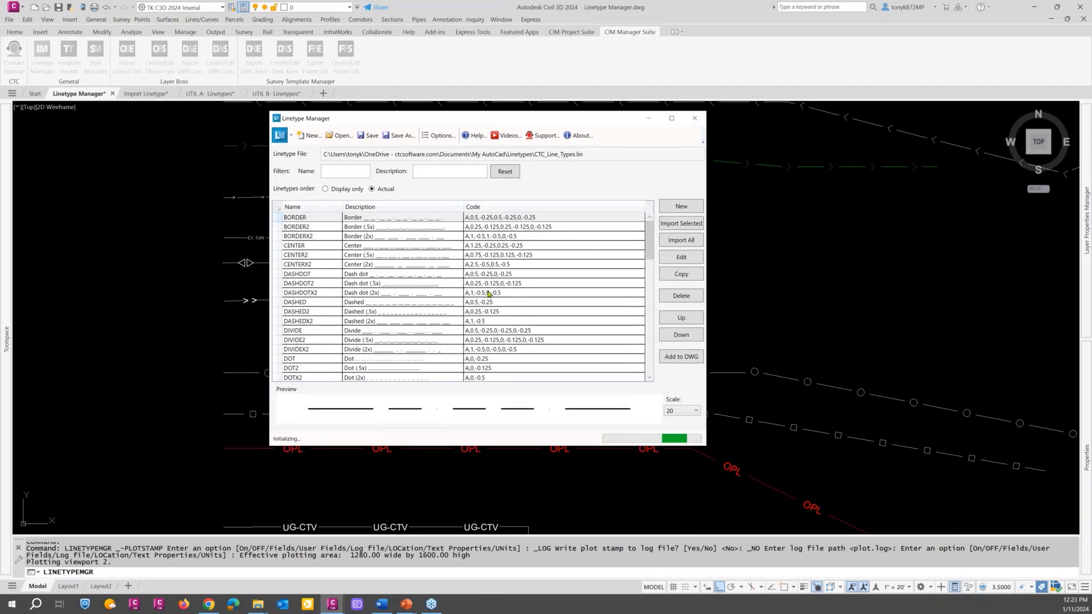
left_click_drag(649, 257, 644, 385)
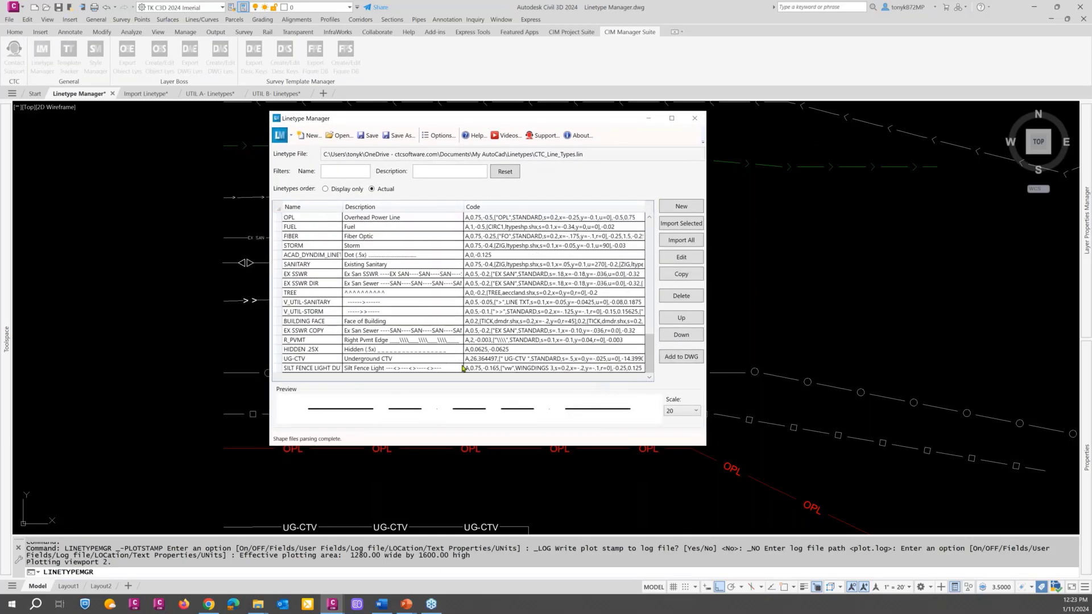
left_click(309, 370)
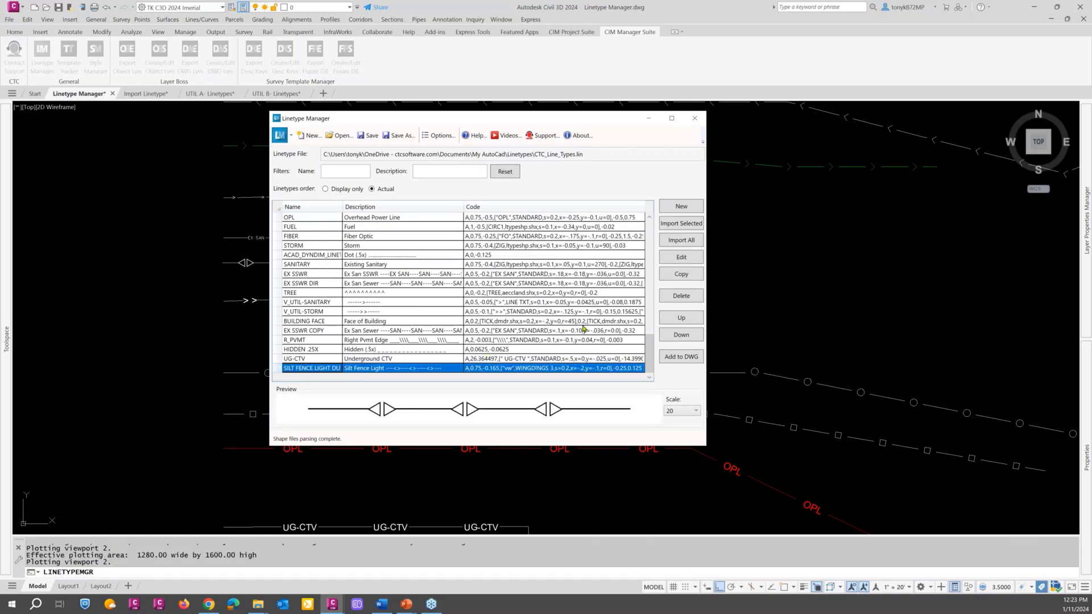
left_click(681, 274)
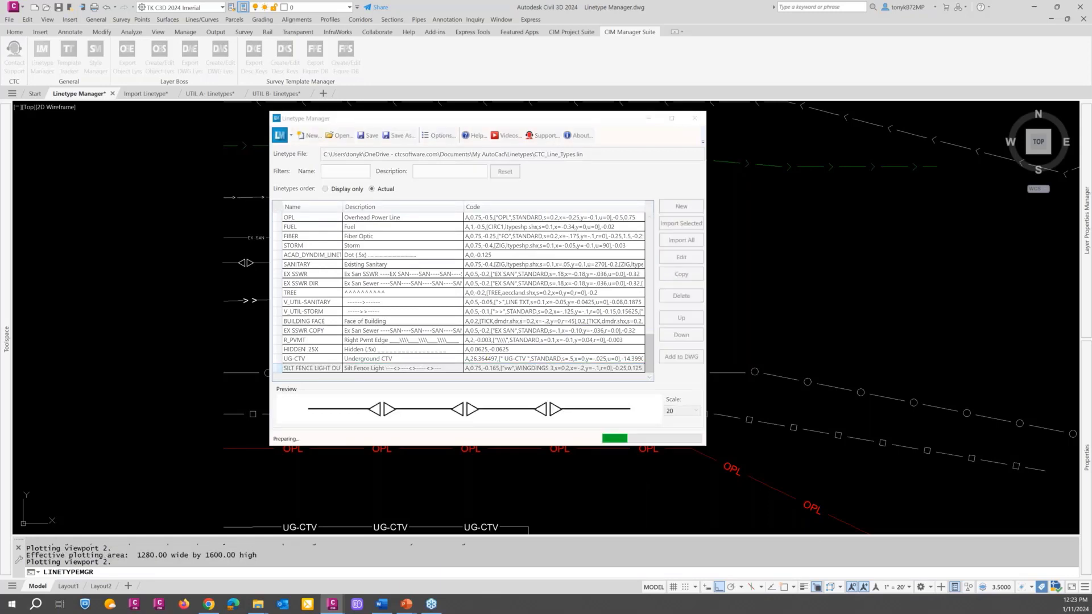
left_click_drag(402, 90, 660, 112)
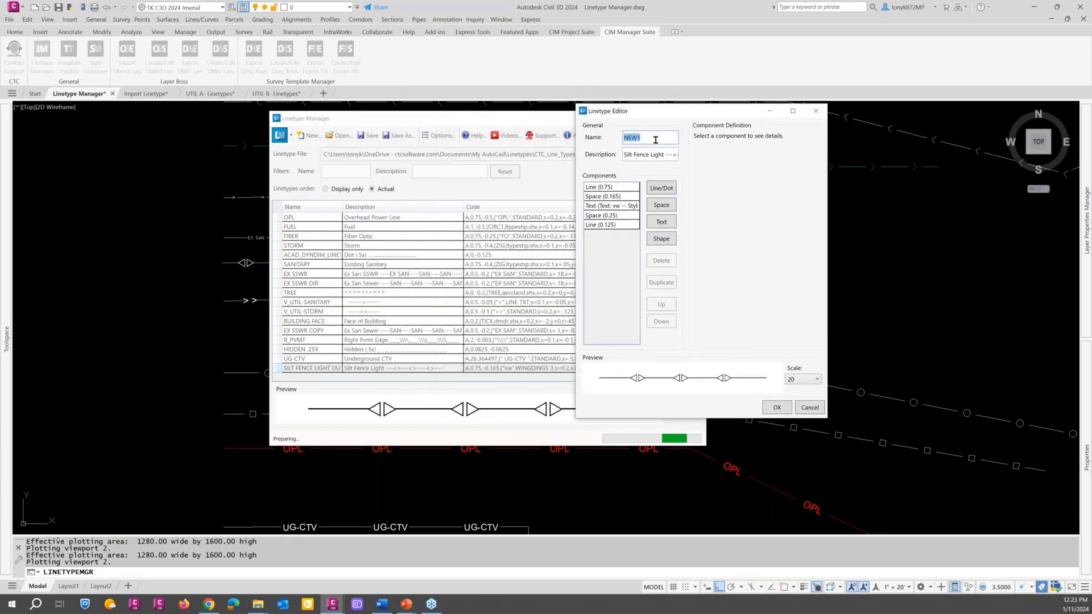
type("Silt Fence Heavy Duty")
Step: Replace Light with Heavy in the copied linetype's description
left_click(651, 154)
key("Delete")
key("Delete")
key("Delete")
key("Delete")
key("Delete")
key("Delete")
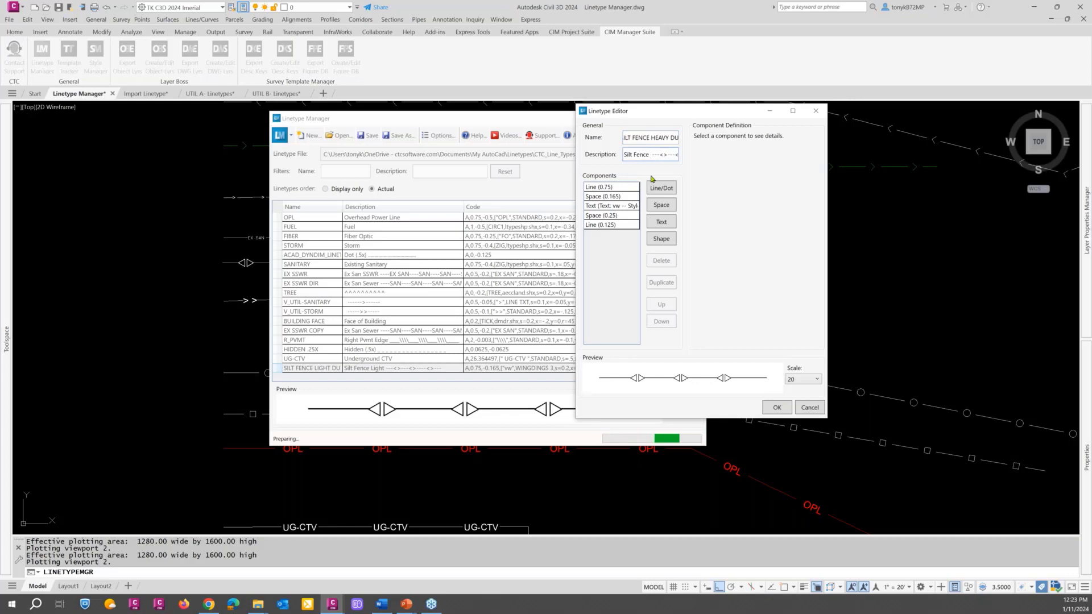
type("Heavy")
Step: Change the text component's characters to tu and accept the heavy-duty linetype
left_click(625, 206)
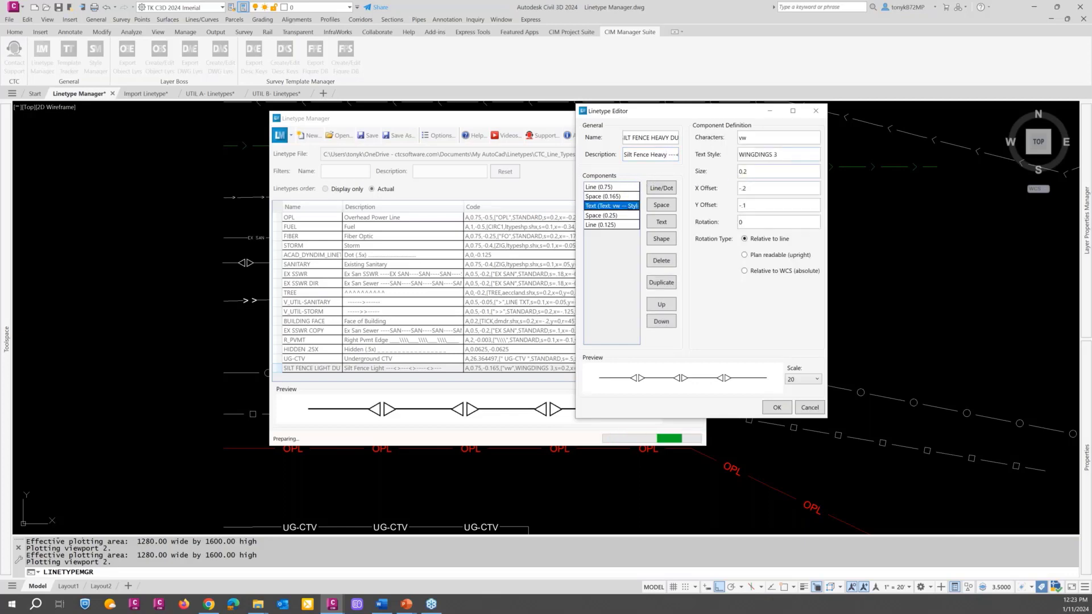
double_click(743, 138)
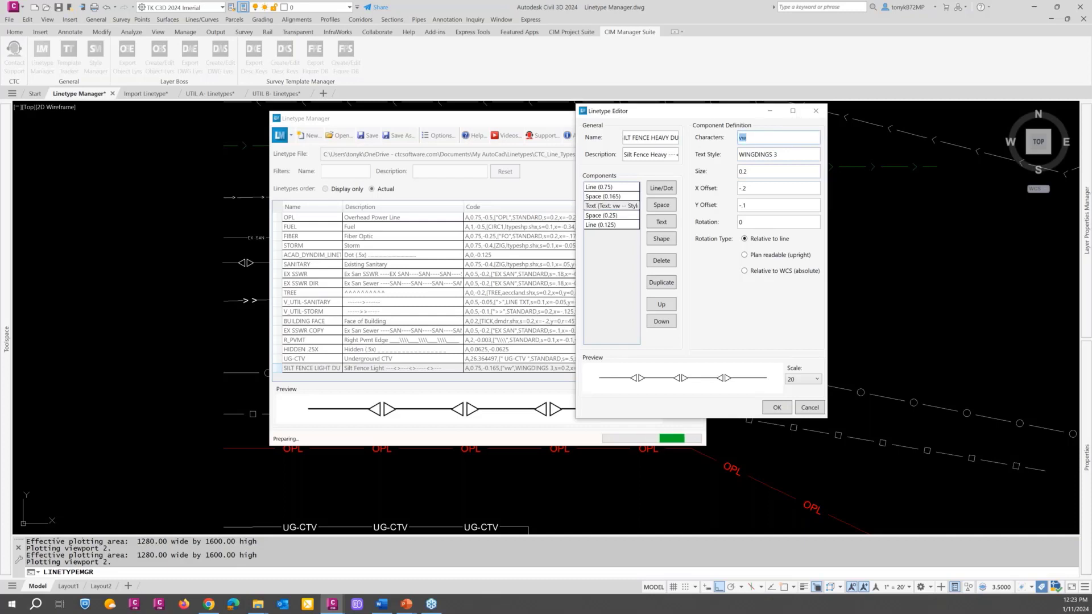
type("tu")
left_click(777, 155)
left_click(774, 408)
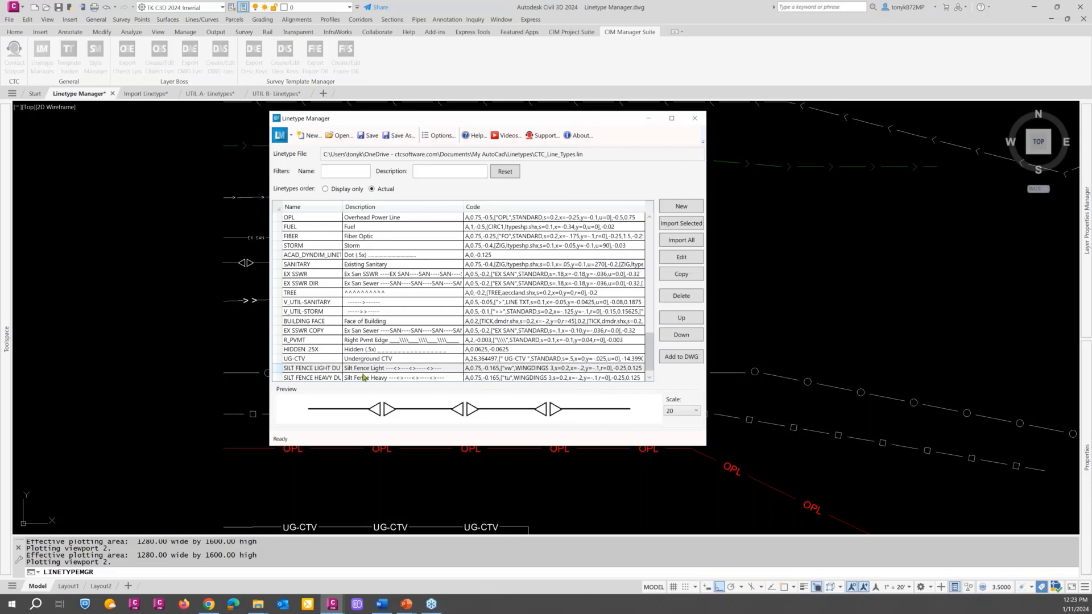
Step: Preview the heavy-duty silt fence linetype, enlarge the Linetype Manager window, and widen the Name column to fit the full names
left_click(322, 378)
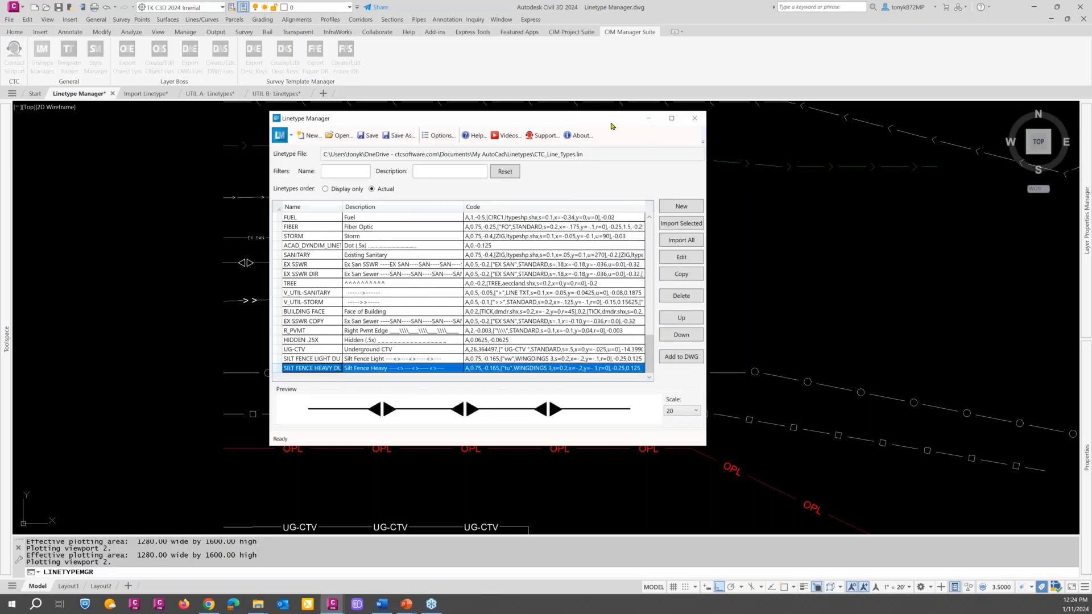
left_click_drag(617, 121, 634, 98)
left_click_drag(725, 422, 747, 439)
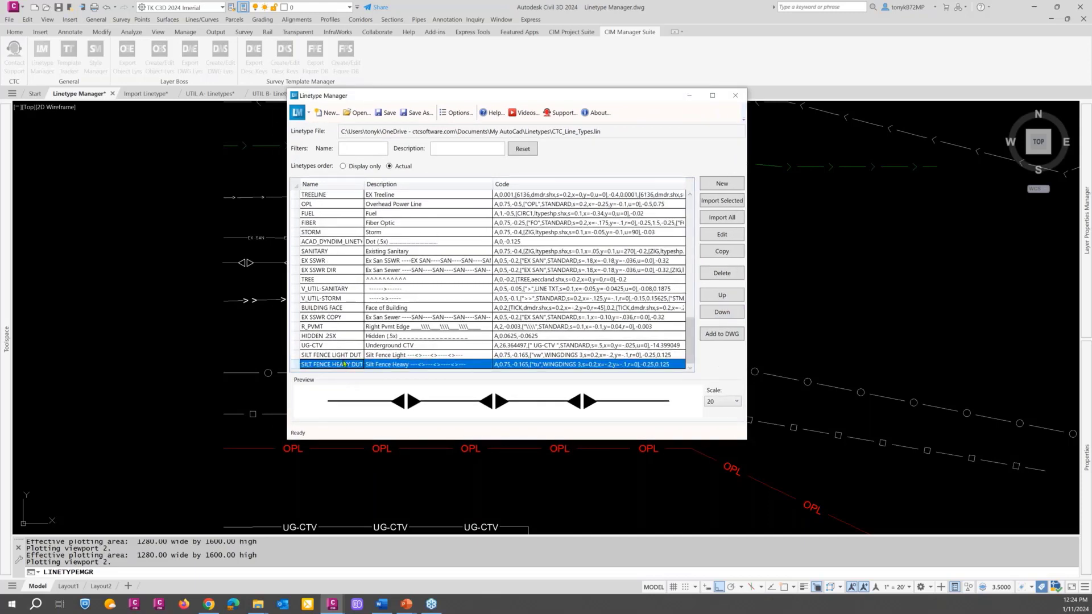
double_click(364, 183)
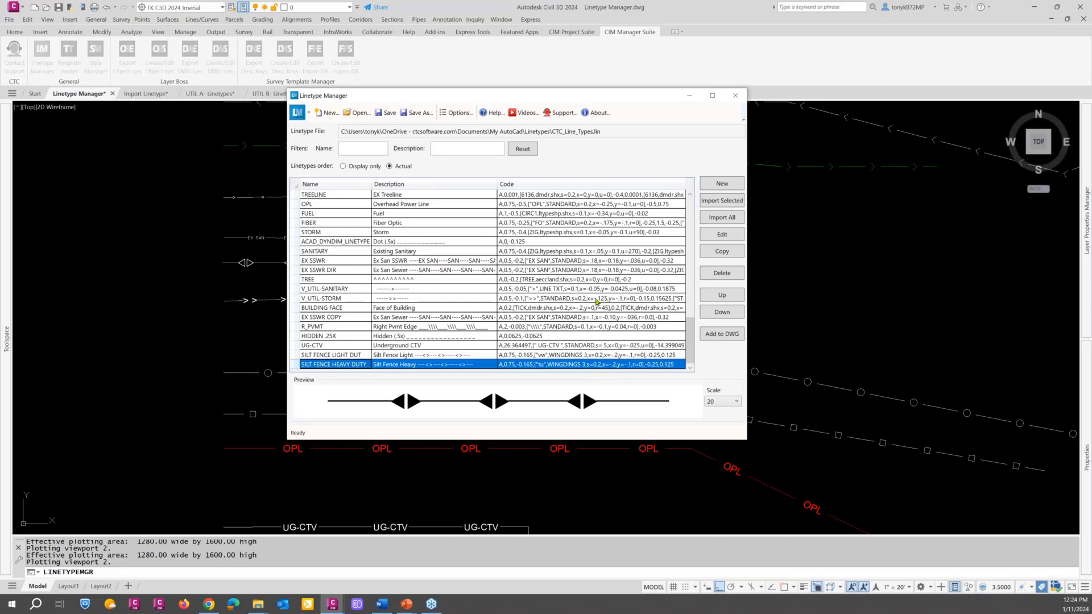
Step: Add the SILT FENCE HEAVY DUTY linetype to the drawing, and close the Linetype Manager, saving the changes to the linetype file
left_click(712, 335)
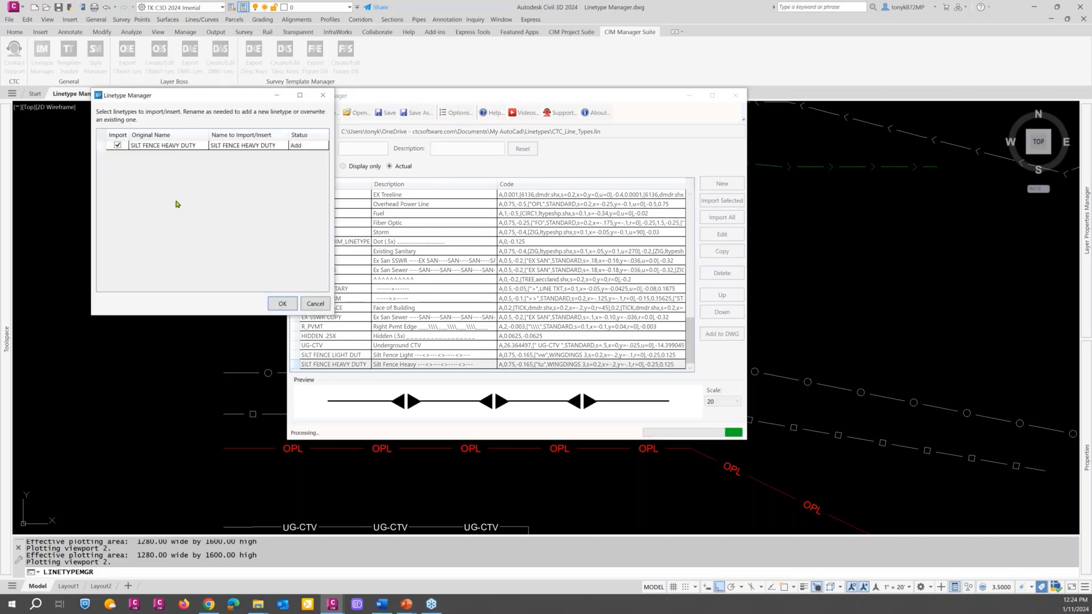
left_click(282, 303)
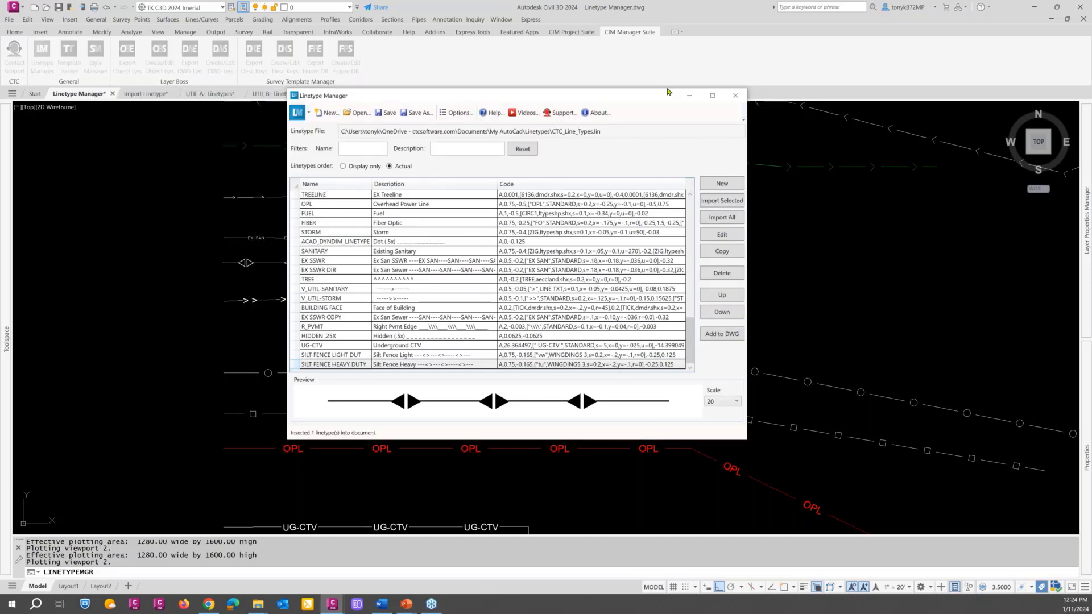
left_click(734, 96)
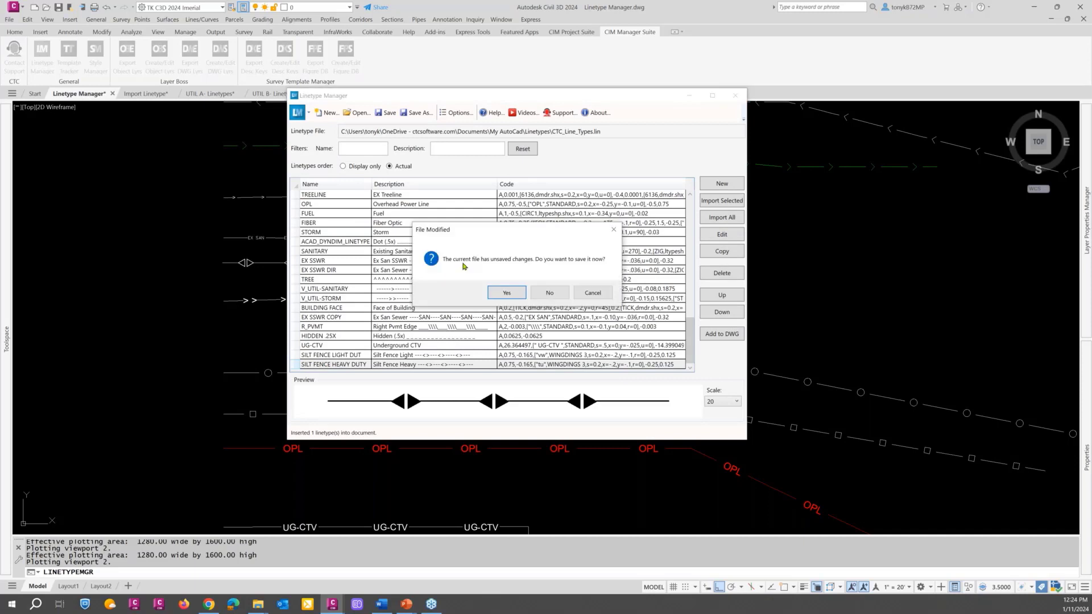
left_click(505, 293)
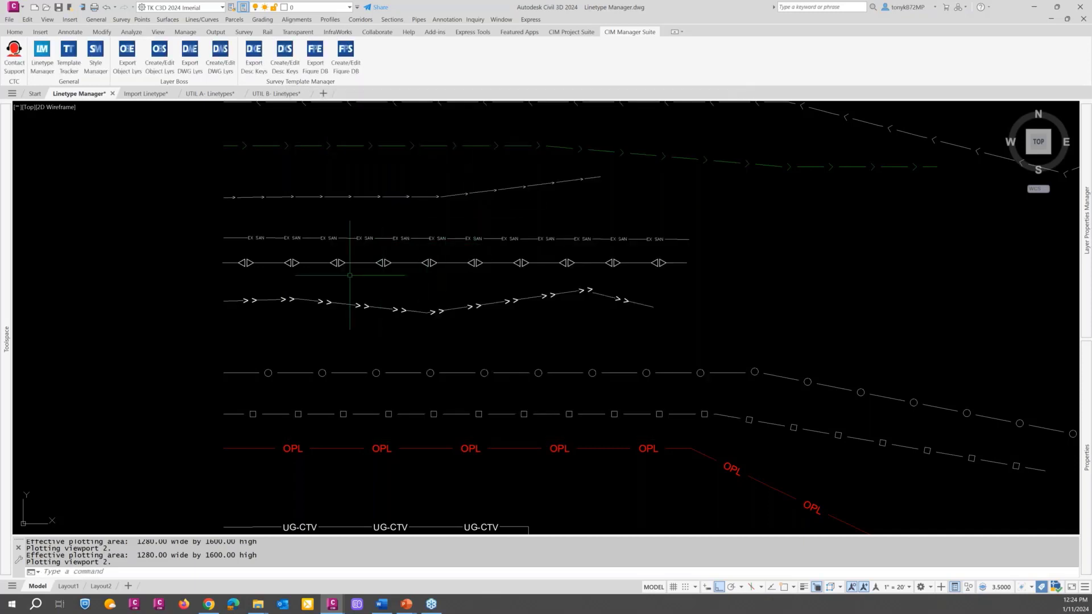
Step: Draw a horizontal line about 263 units long just below the light-duty silt fence line
type("l")
key("Return")
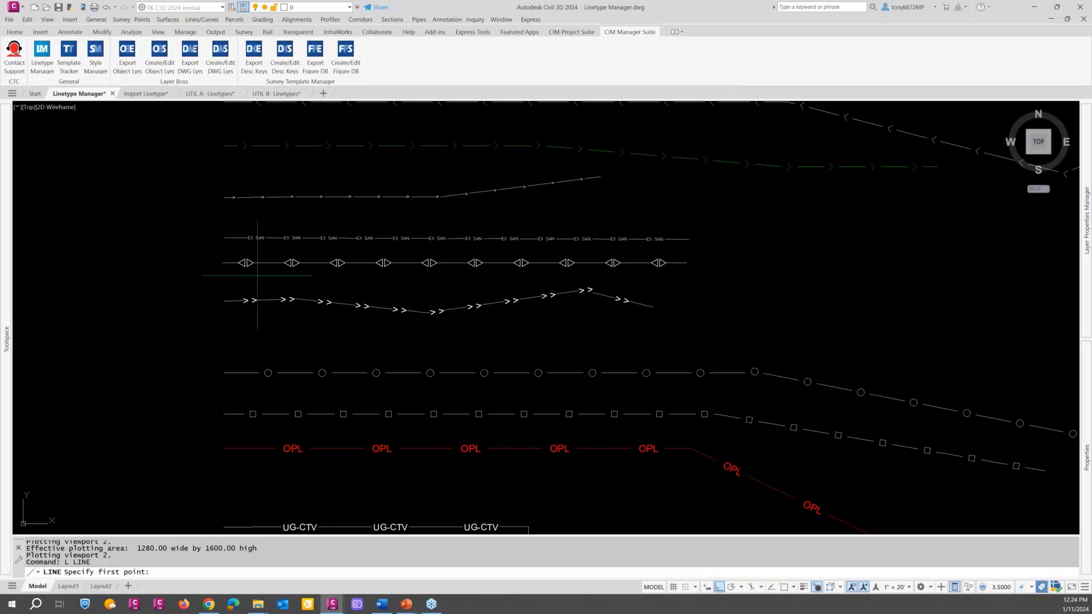
left_click(220, 279)
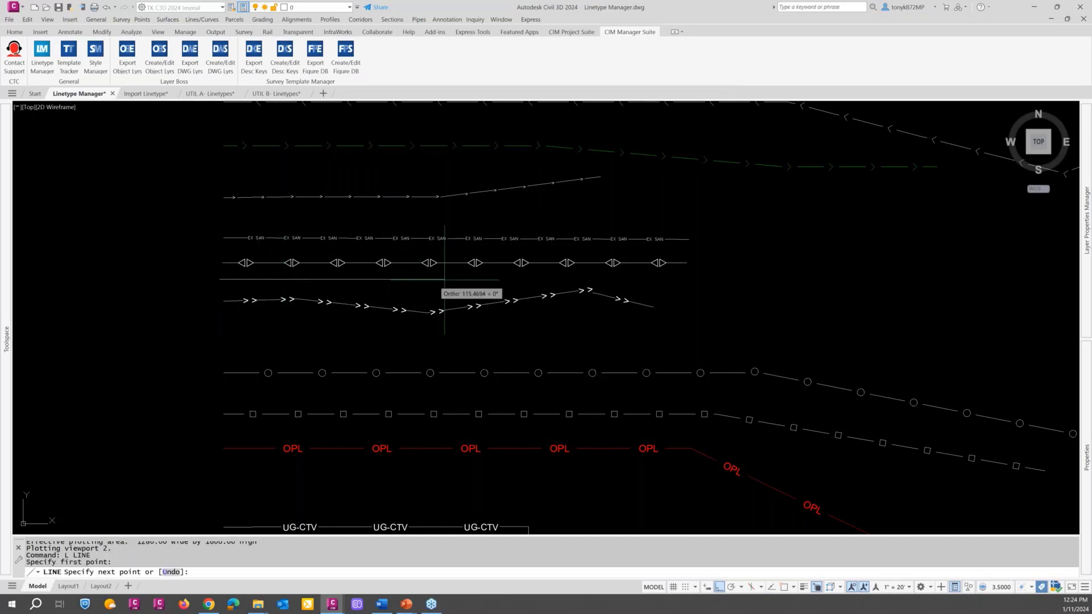
left_click(687, 283)
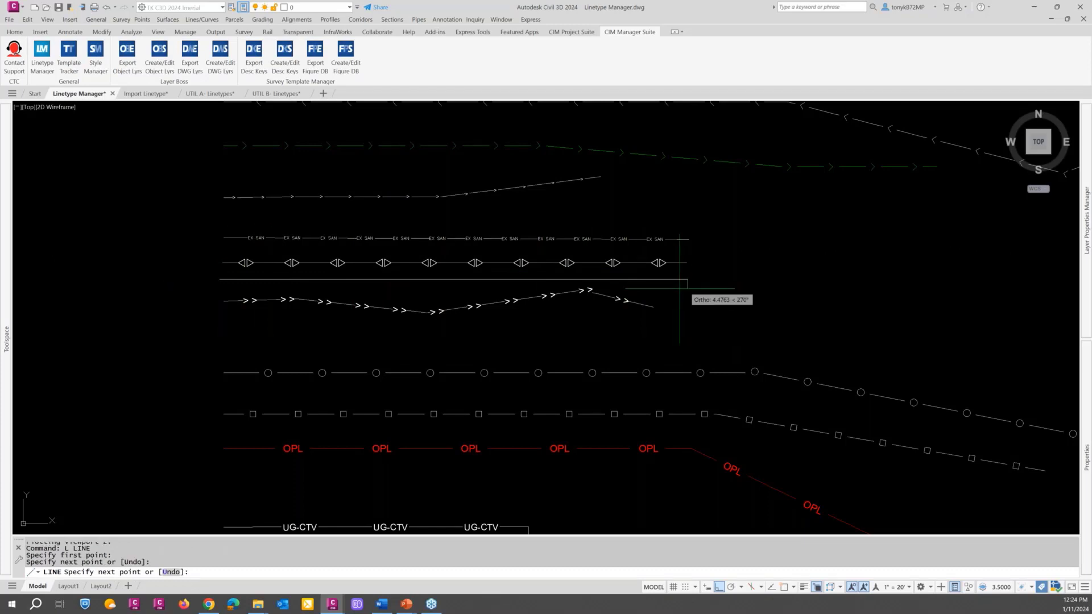
key("Escape")
Step: Set the new line's linetype to SILT FENCE HEAVY DUTY and compare it with the light-duty line above
left_click(664, 279)
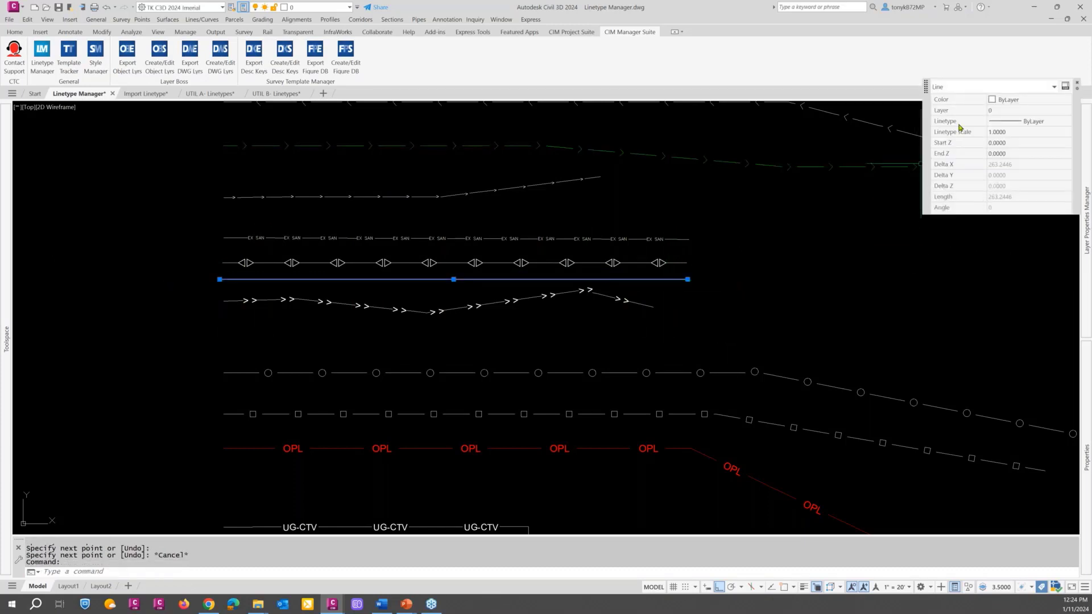
left_click(1057, 125)
left_click(1067, 122)
left_click_drag(1070, 142, 1070, 184)
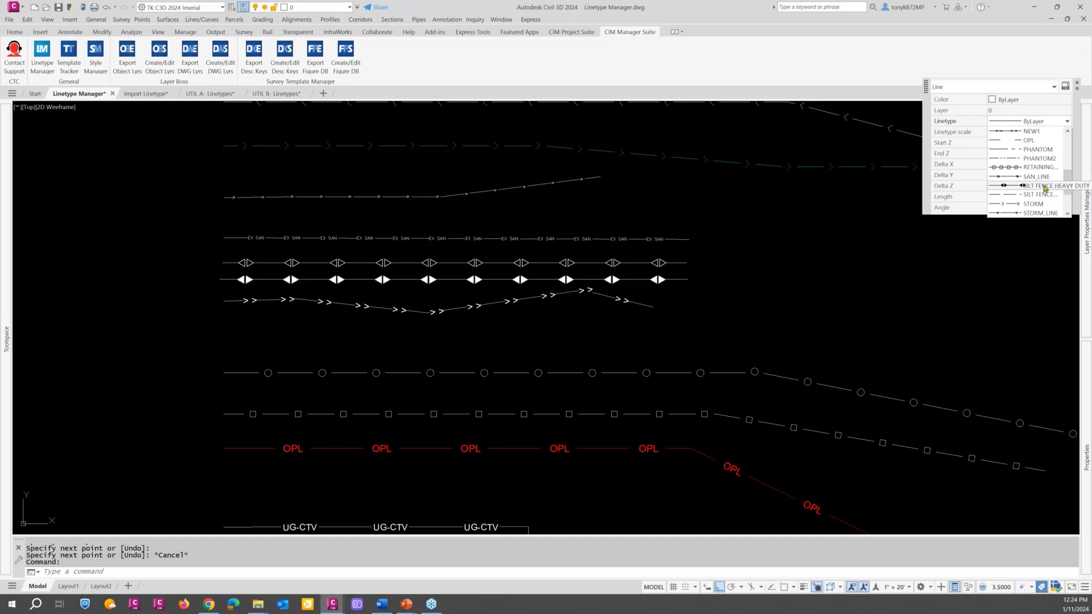
left_click(1045, 186)
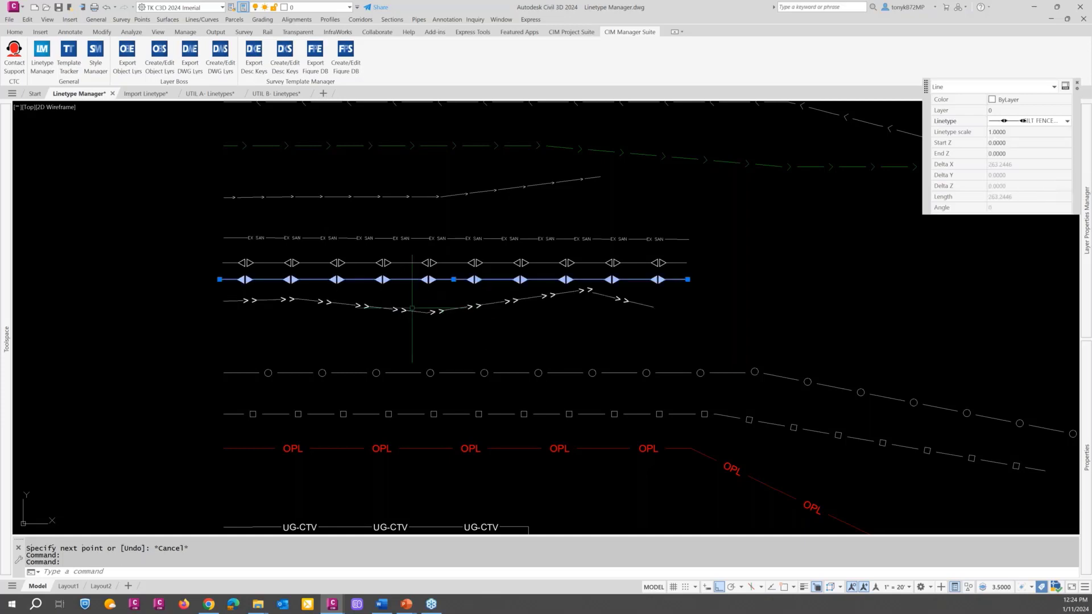
scroll(416, 290, "up", 4)
key("Escape")
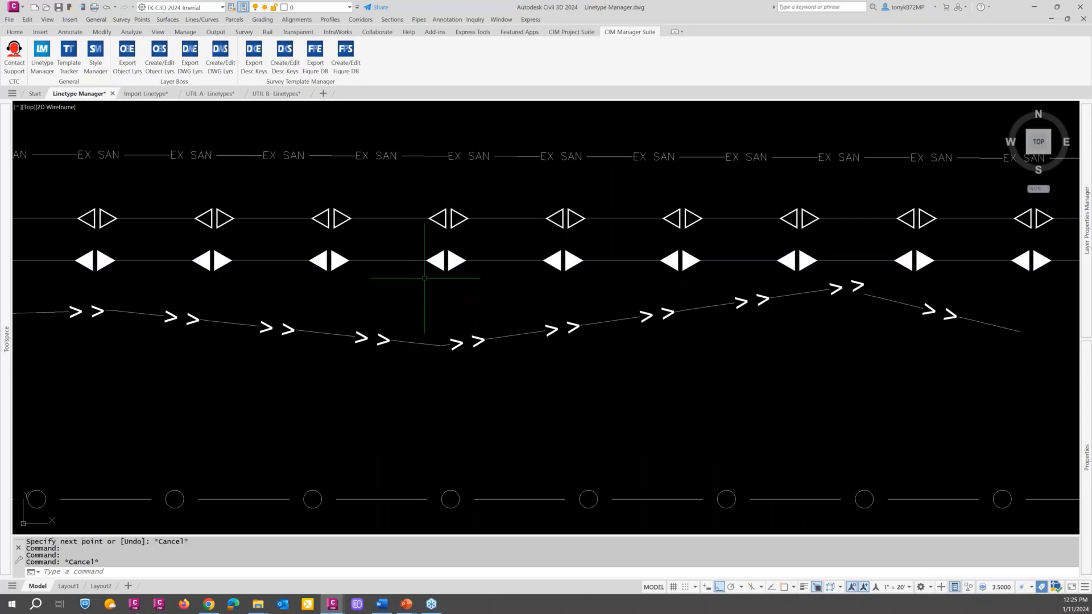
scroll(426, 273, "up", 2)
scroll(427, 273, "down", 6)
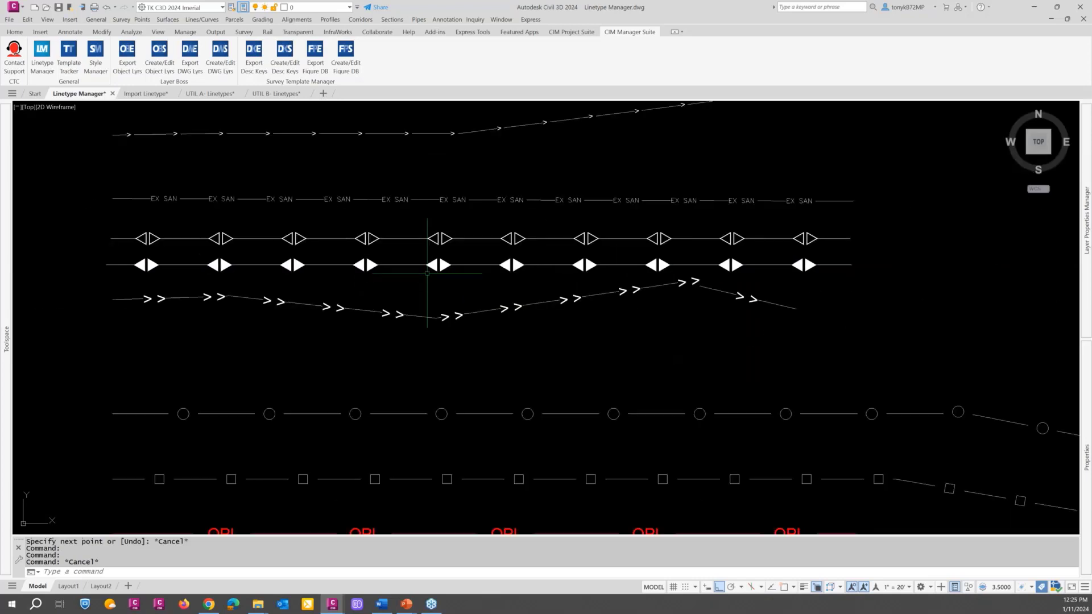
key("Escape")
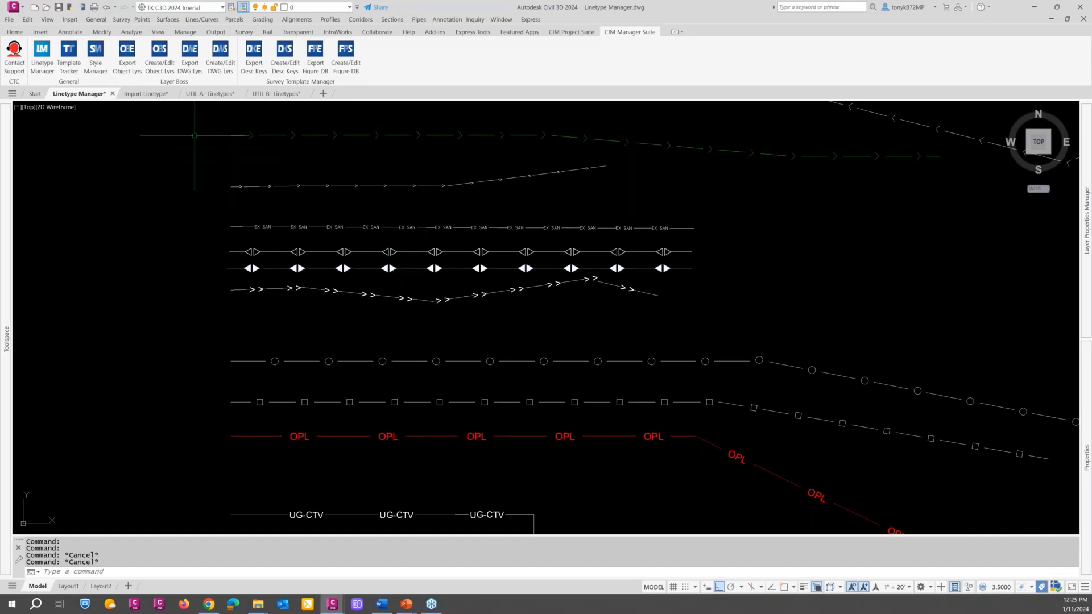
Step: Switch to the Import Linetype drawing and examine its sample utility lines, including the small tick-mark line near the bottom
left_click(151, 97)
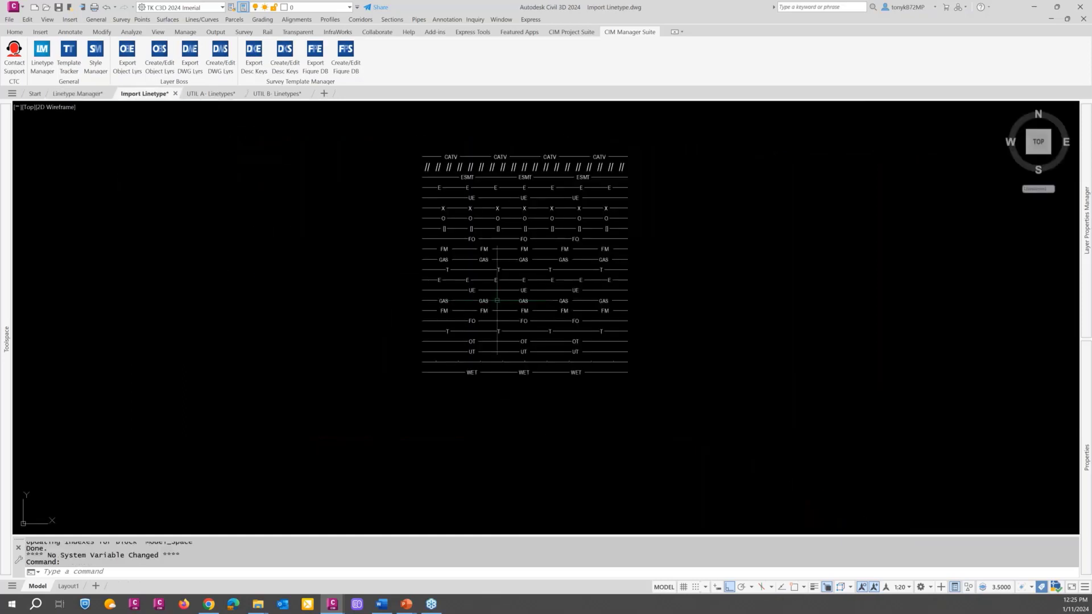
scroll(560, 240, "up", 2)
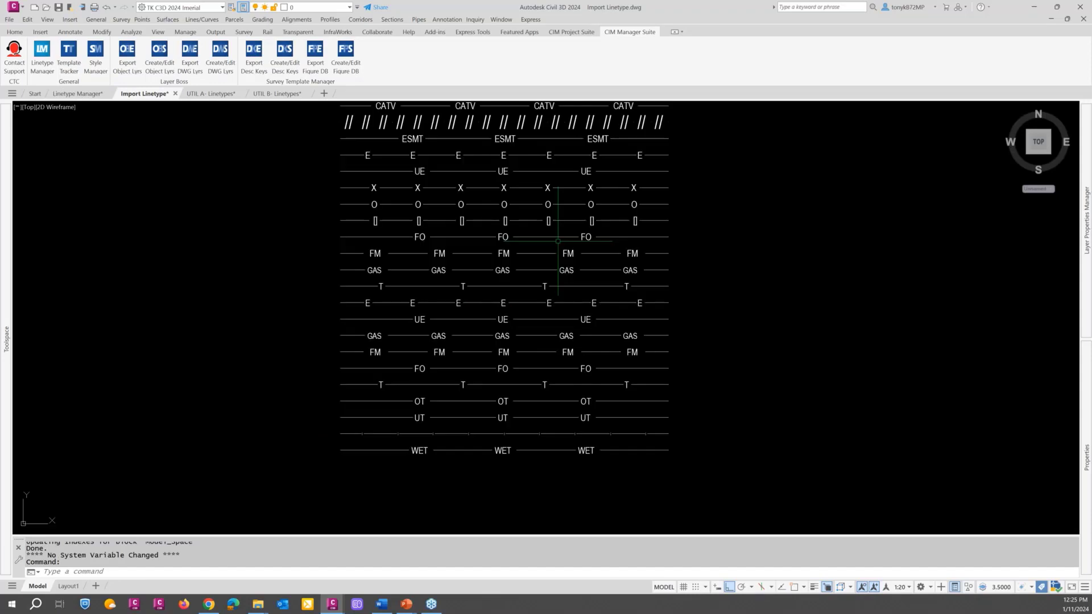
scroll(561, 282, "up", 3)
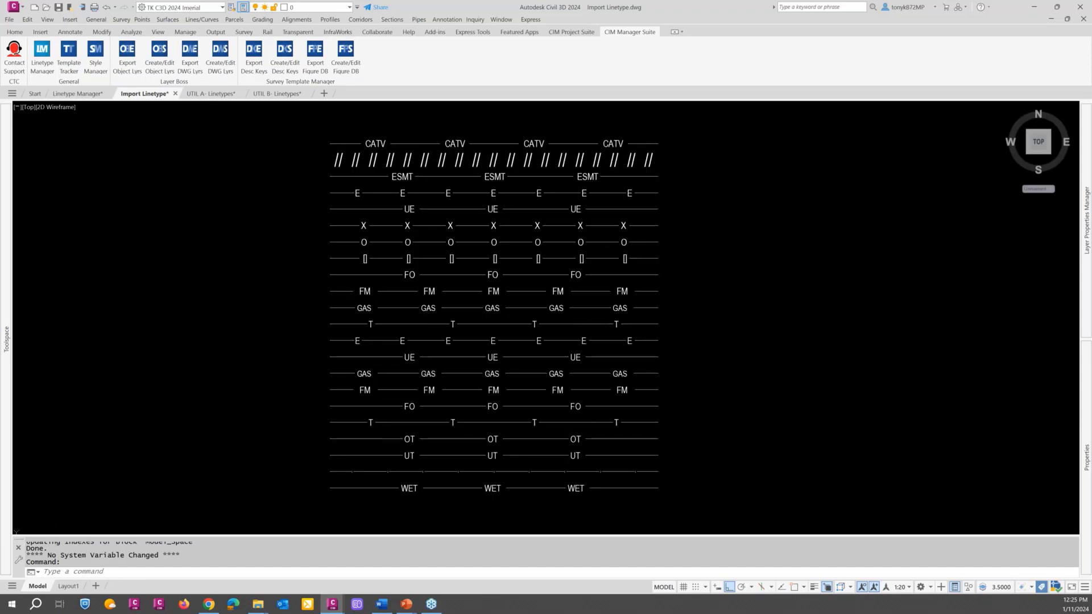
scroll(561, 282, "down", 3)
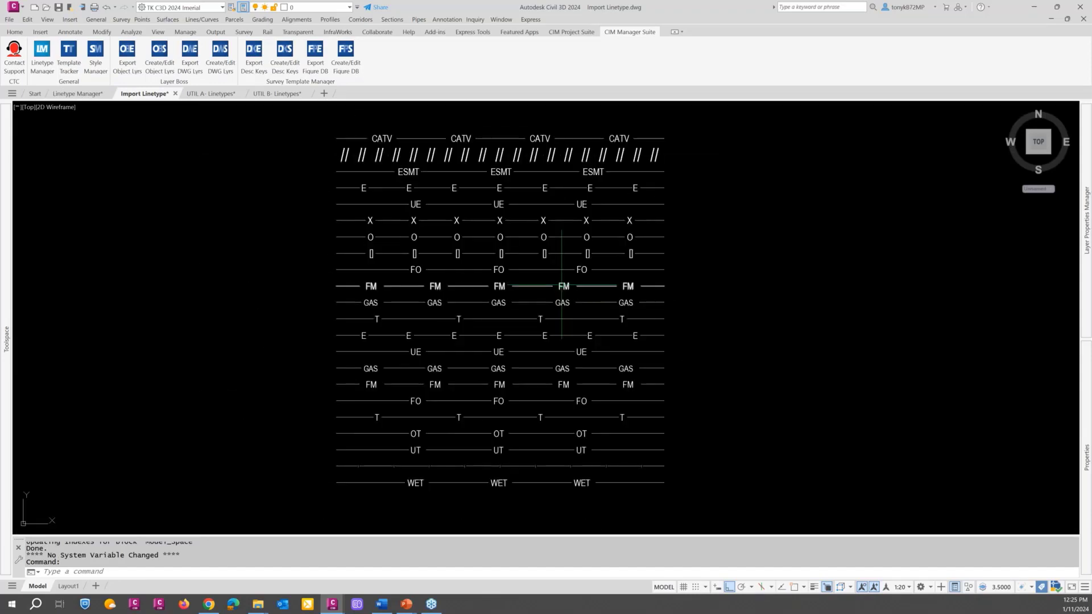
key("Escape")
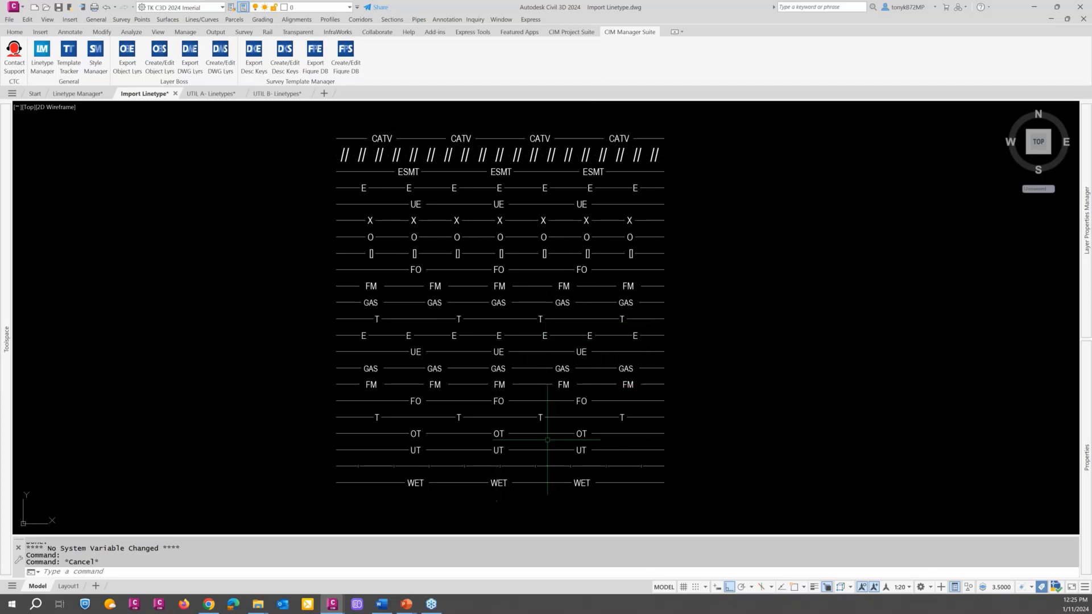
scroll(469, 471, "up", 5)
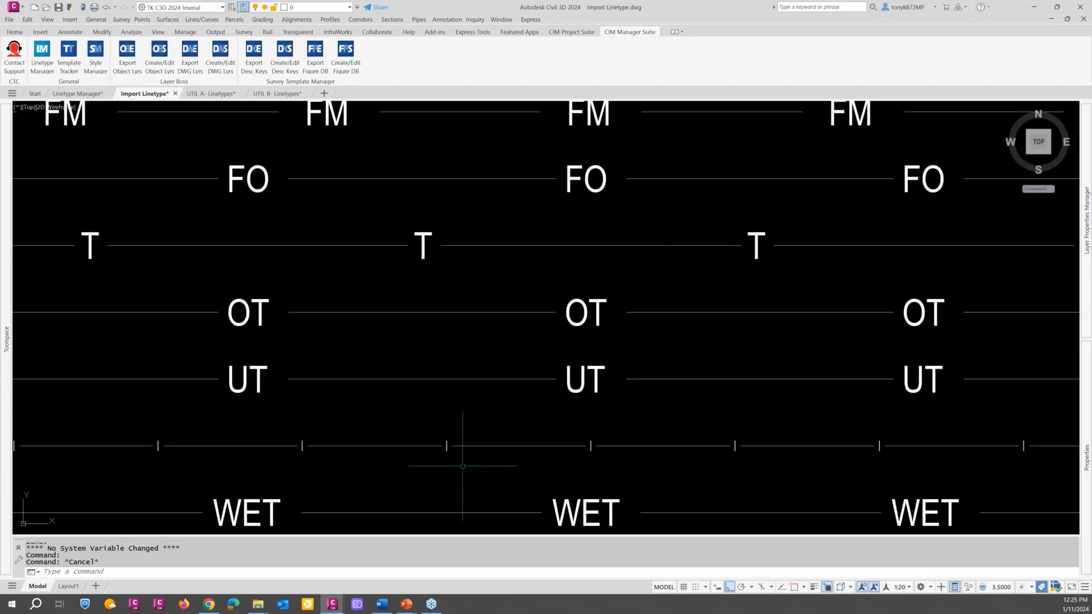
scroll(463, 466, "down", 5)
key("Escape")
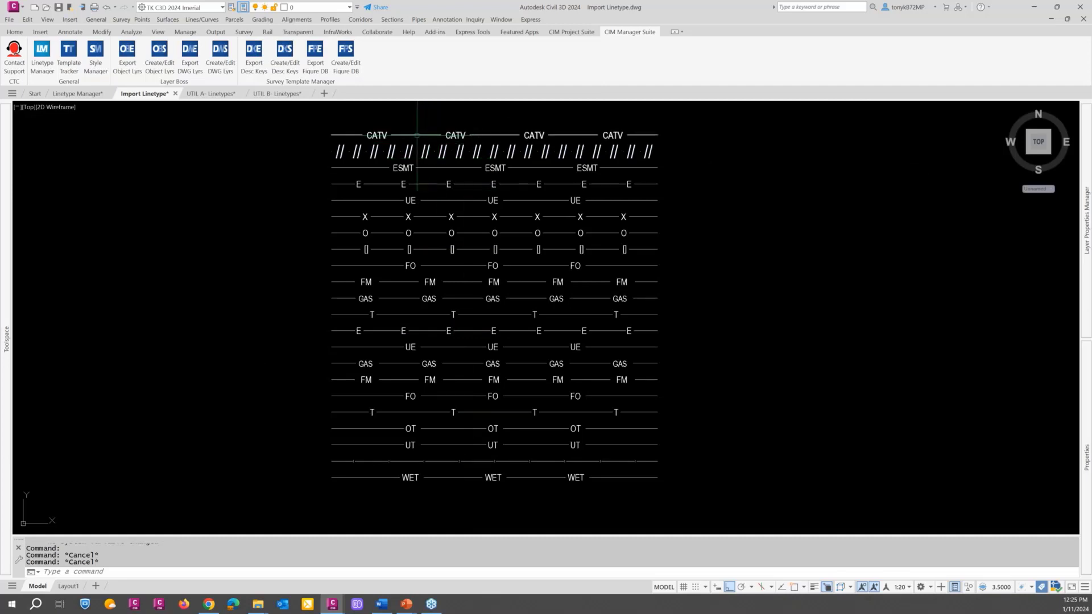
Step: Review the list of linetypes offered when importing all from the drawing into CTC_Line_Types.lin, and cancel the import
mouse_move(417, 135)
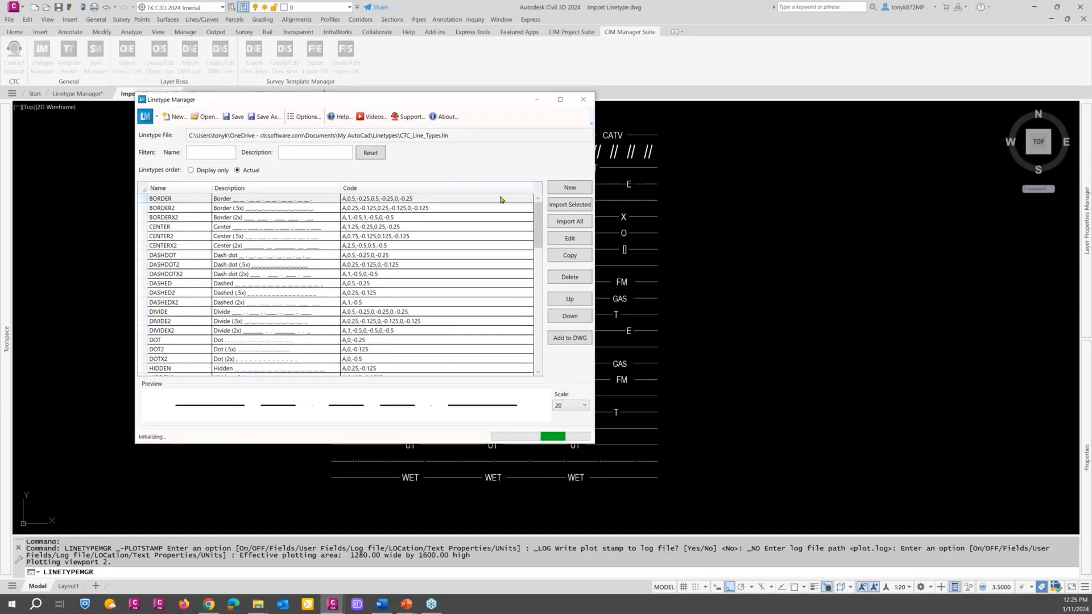
left_click(561, 225)
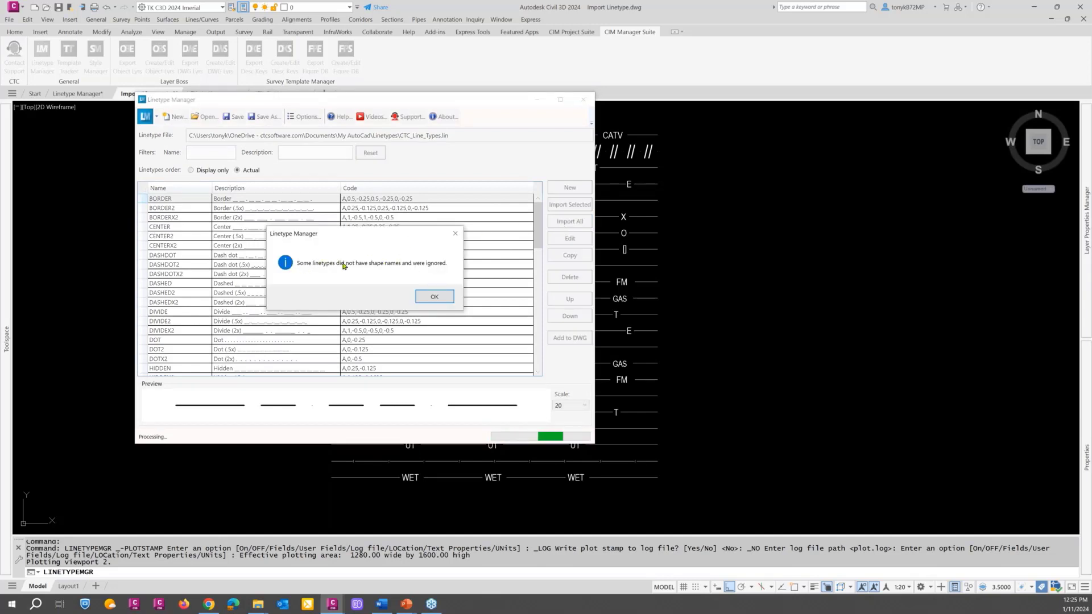
left_click(434, 298)
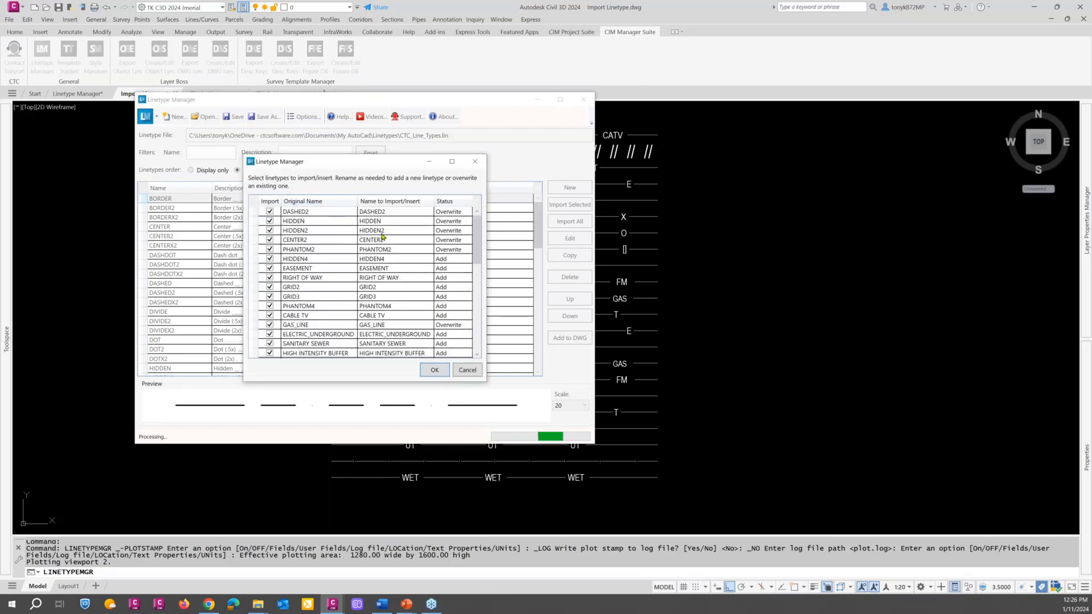
mouse_move(479, 246)
left_mouse_down()
mouse_move(478, 323)
mouse_move(467, 228)
left_mouse_up()
left_click(466, 369)
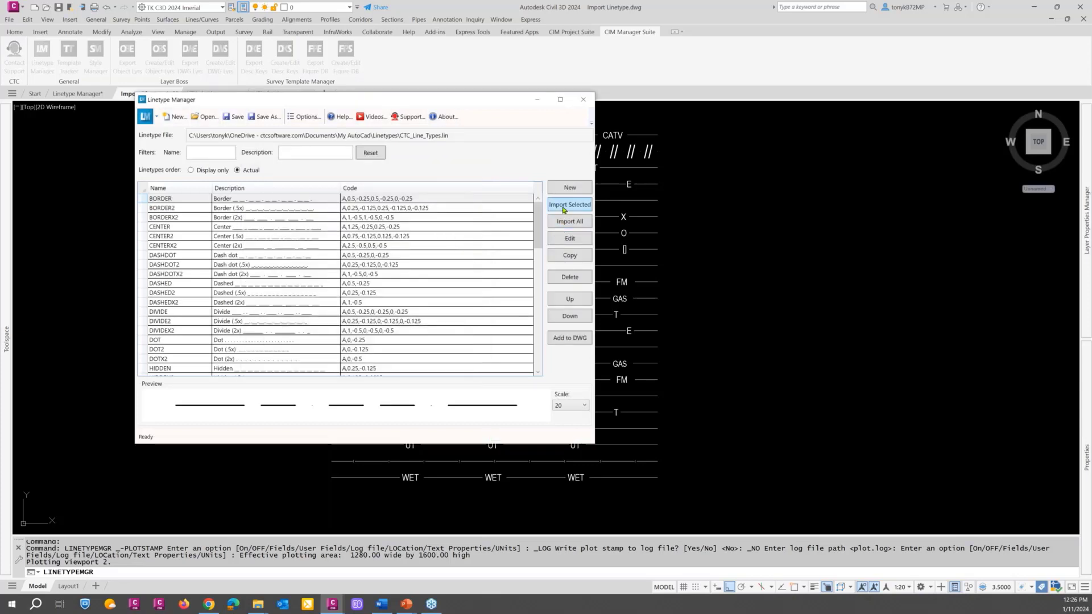
left_click(564, 206)
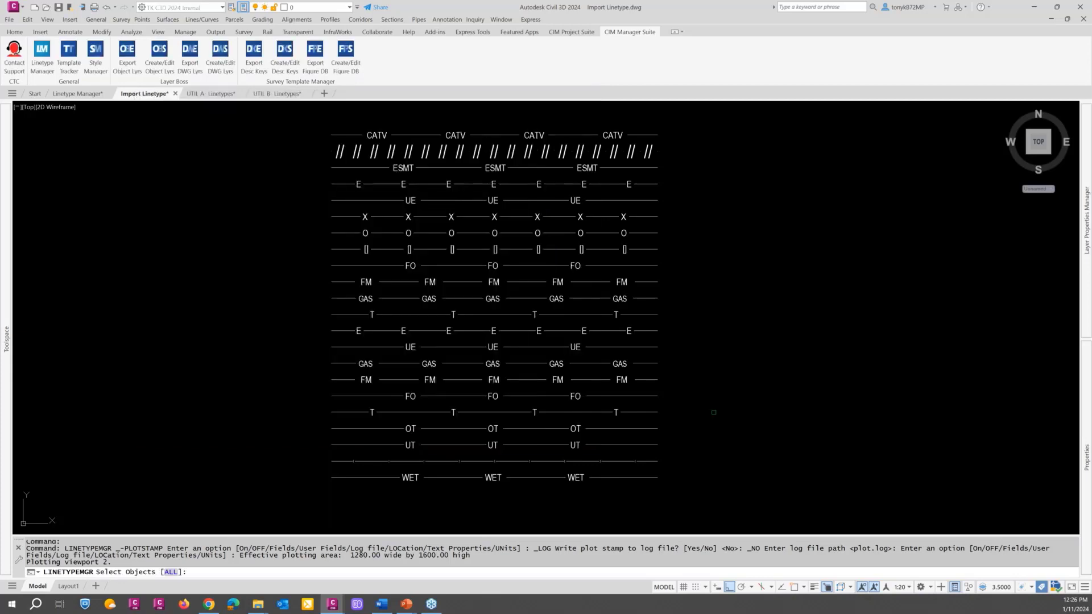
left_click(699, 496)
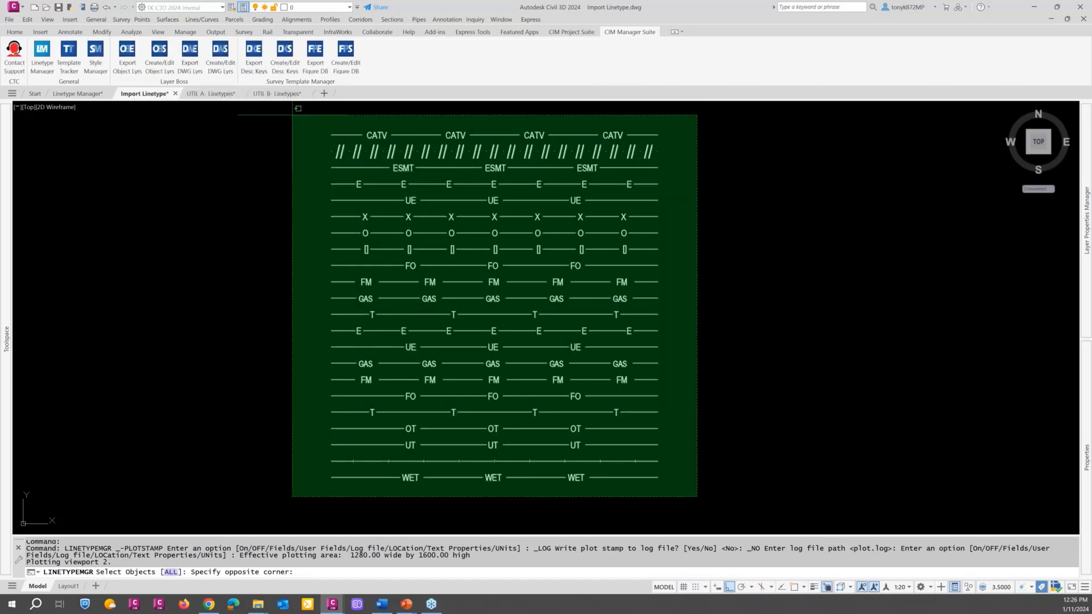
key("Escape")
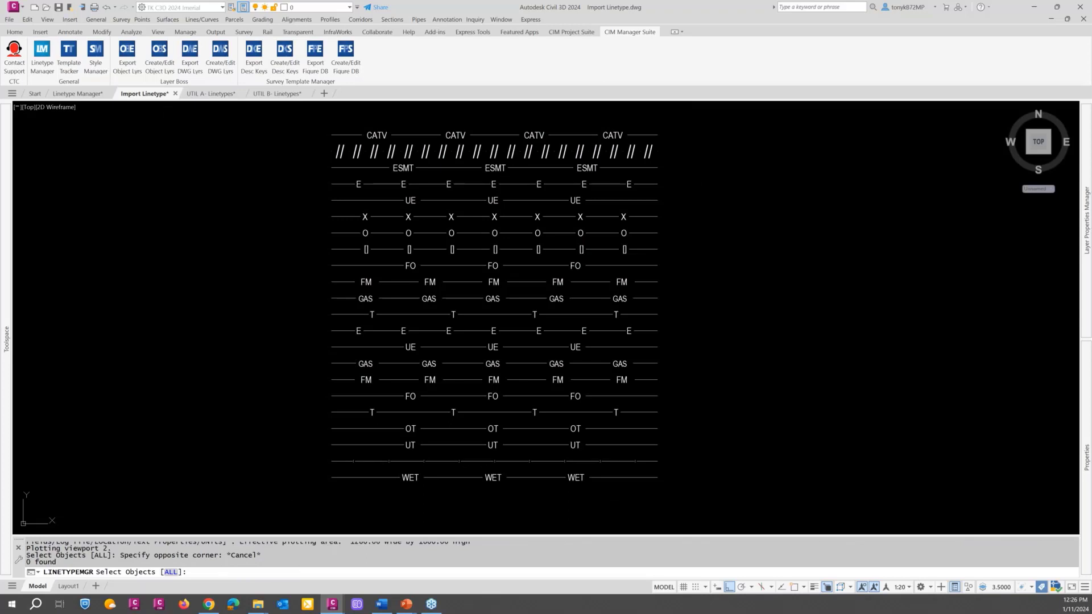
key("Escape")
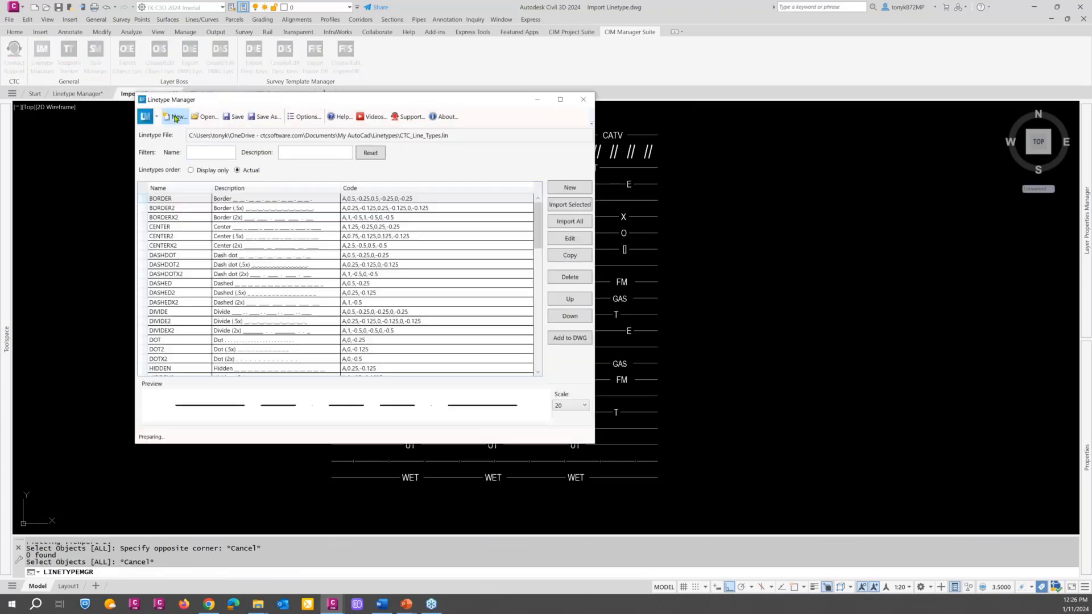
Step: Create a new empty linetype file and save it as Demo 1-11-24.lin in the Linetypes folder, replacing the existing file
left_click(176, 117)
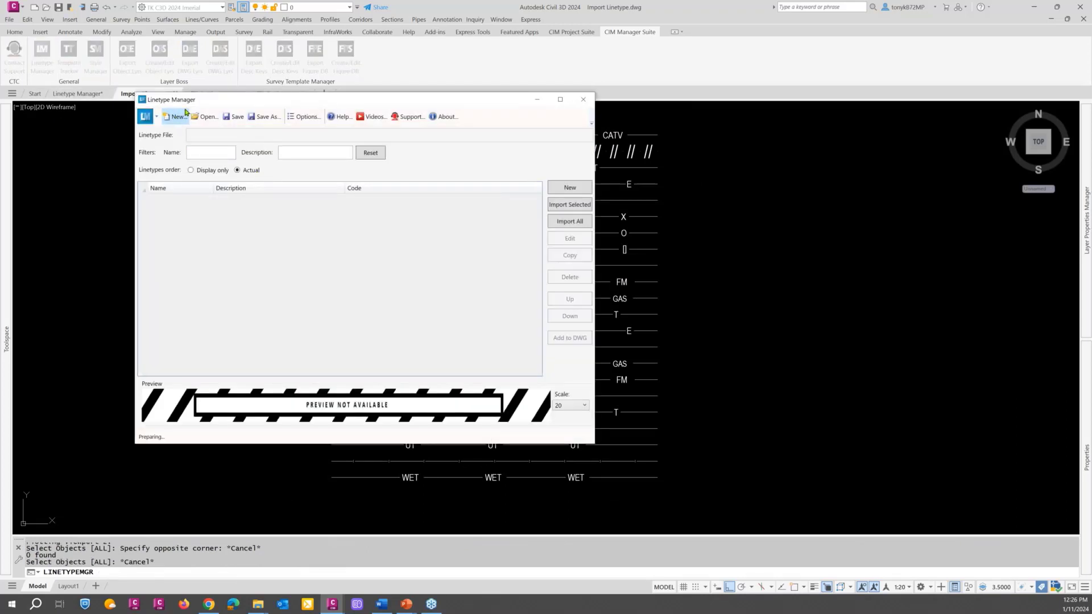
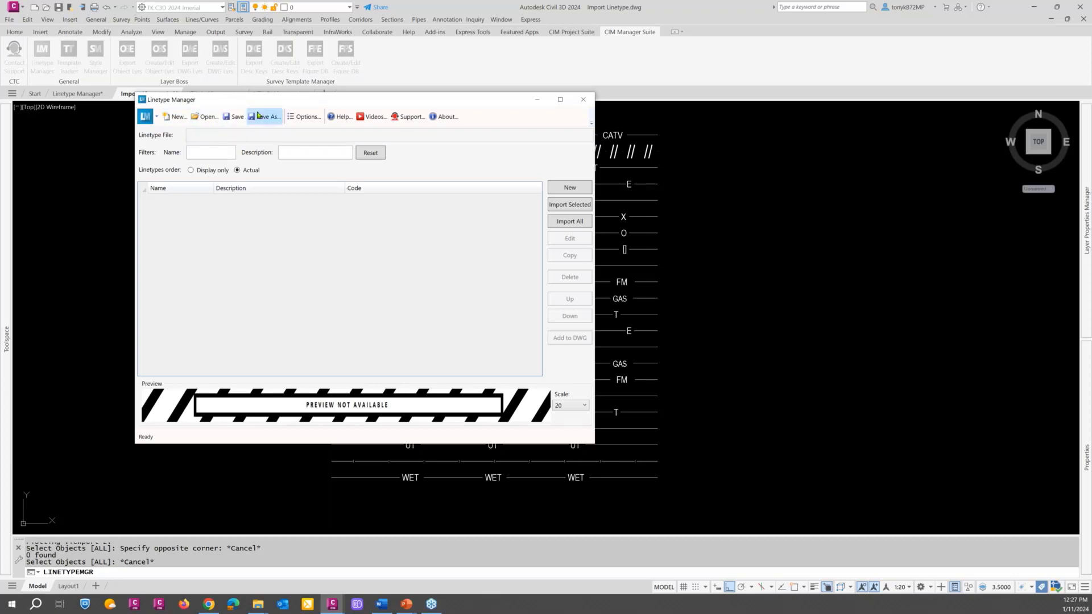
left_click(269, 118)
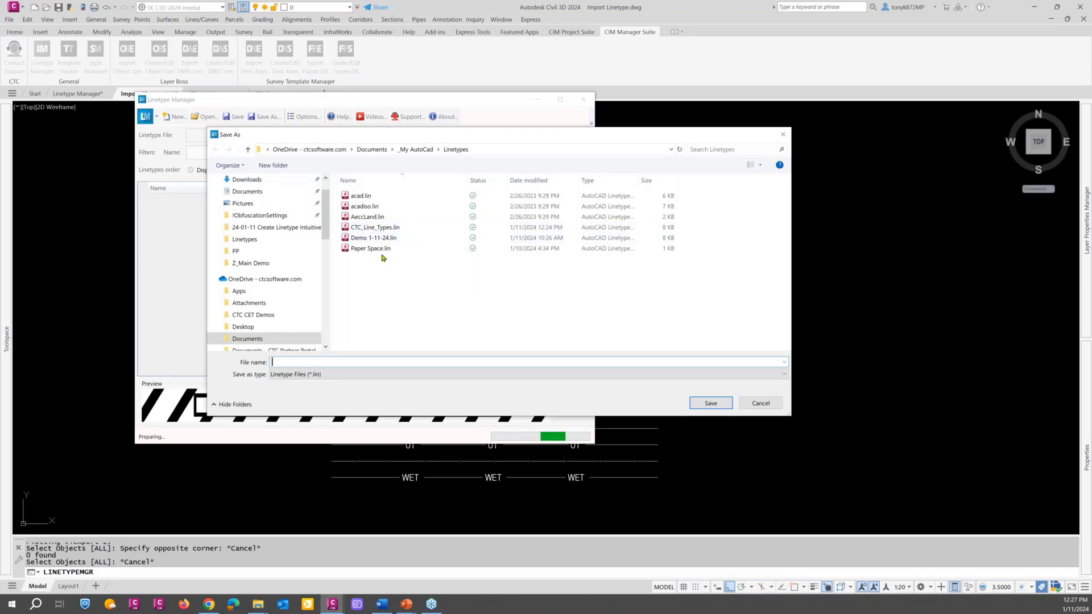
left_click(364, 239)
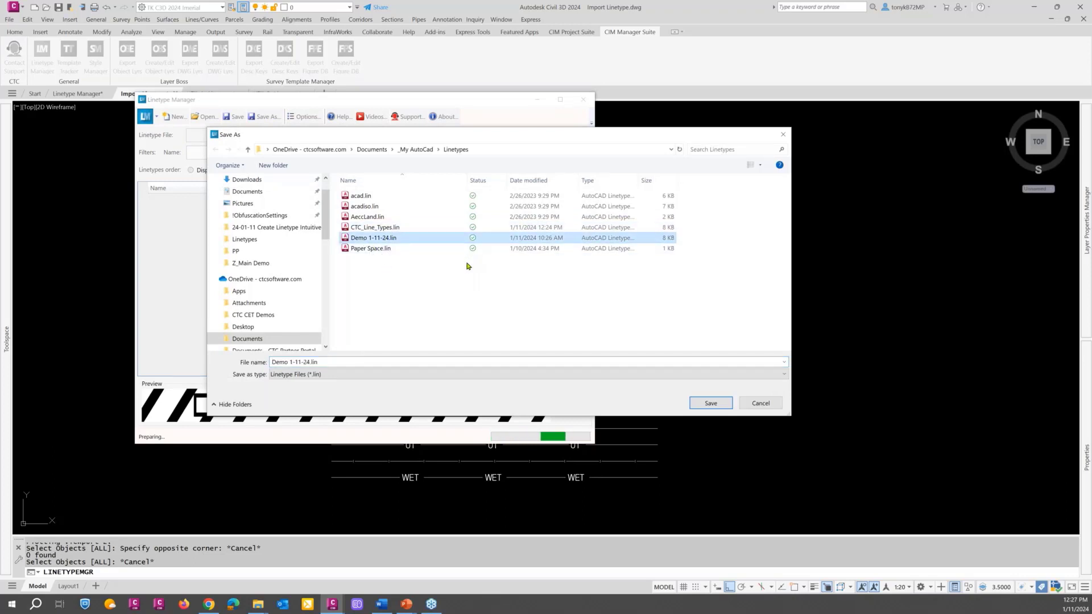
left_click(711, 405)
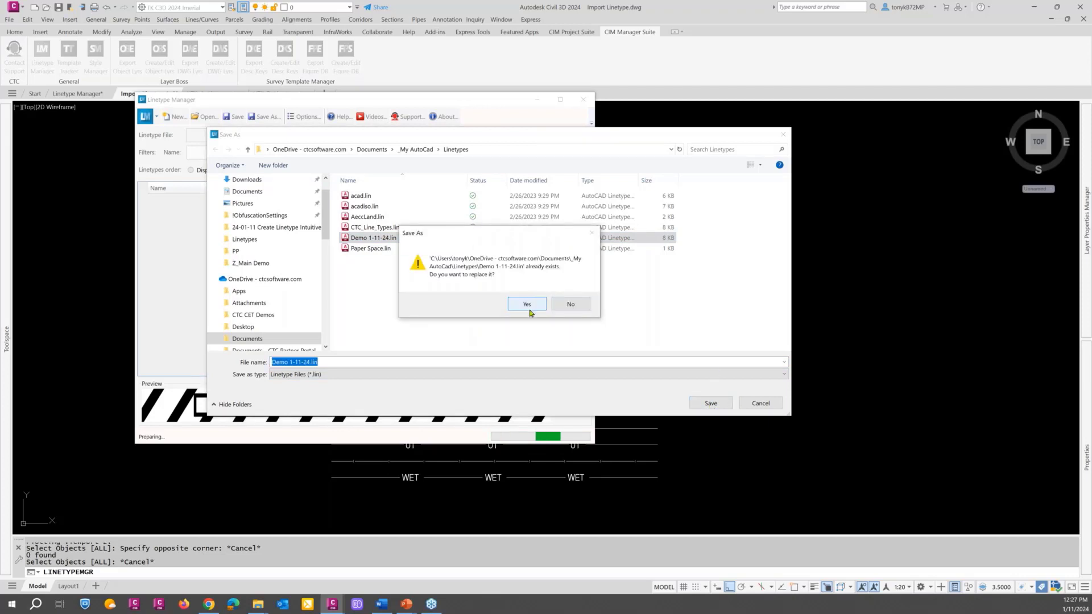
left_click(529, 304)
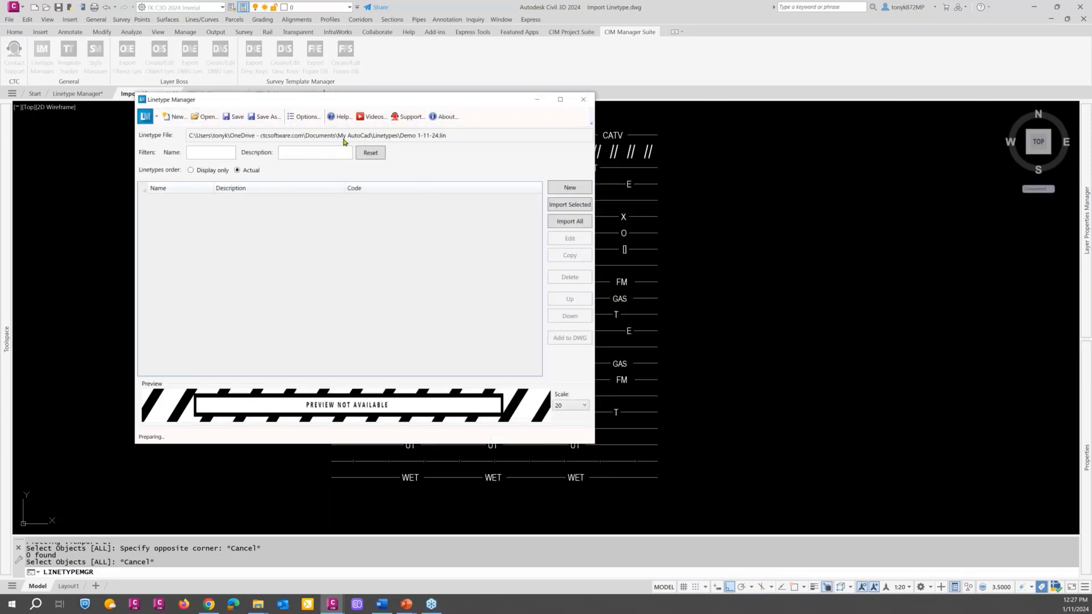
Step: Select all the sample utility lines in the drawing for linetype import and accept every linetype offered
left_click(561, 206)
left_click(701, 511)
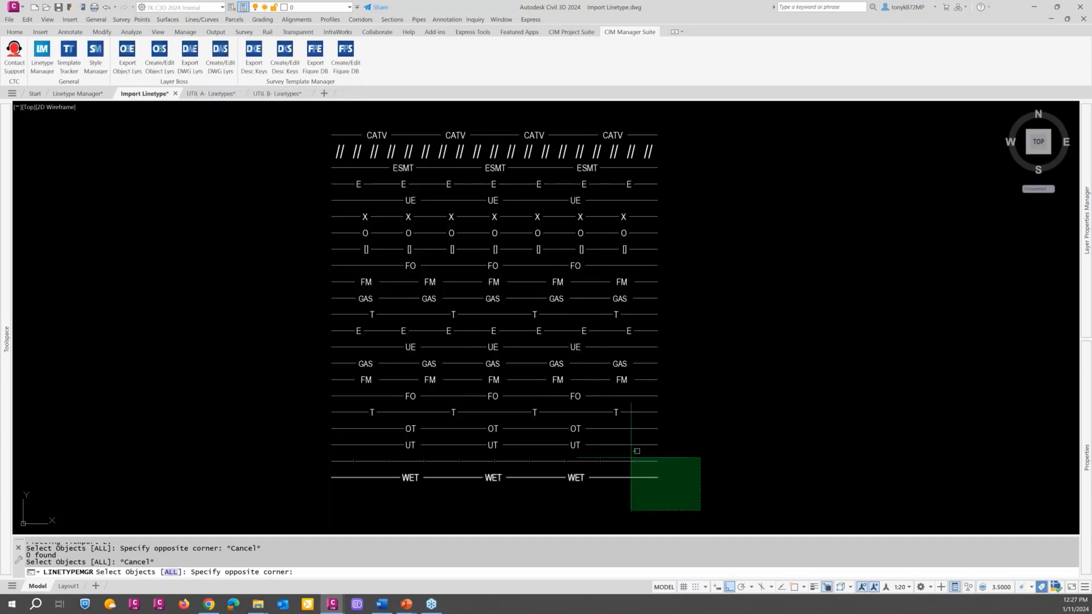
left_click(282, 114)
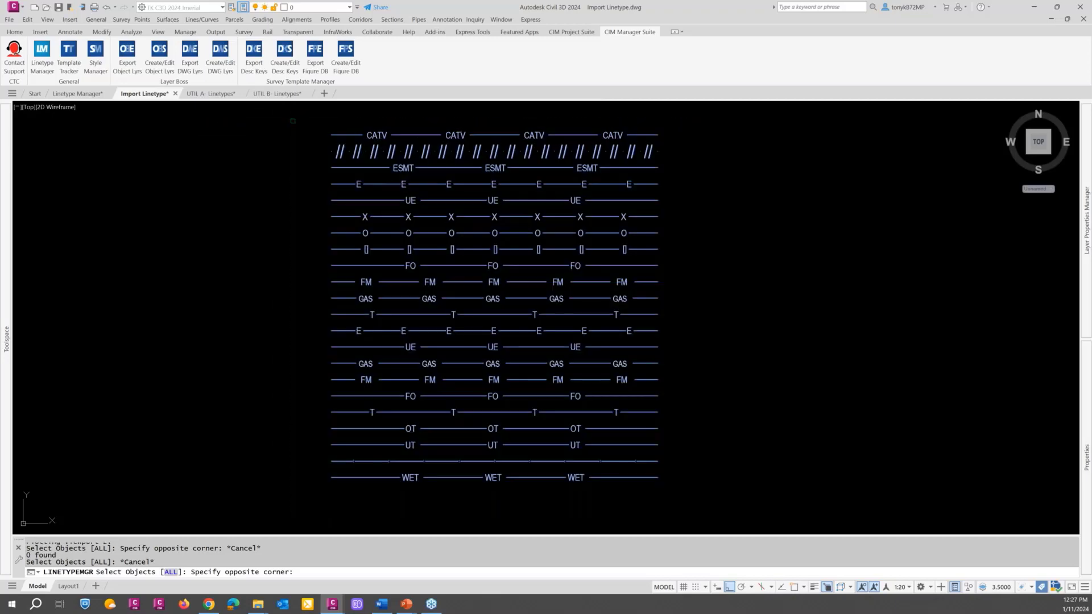
key("Return")
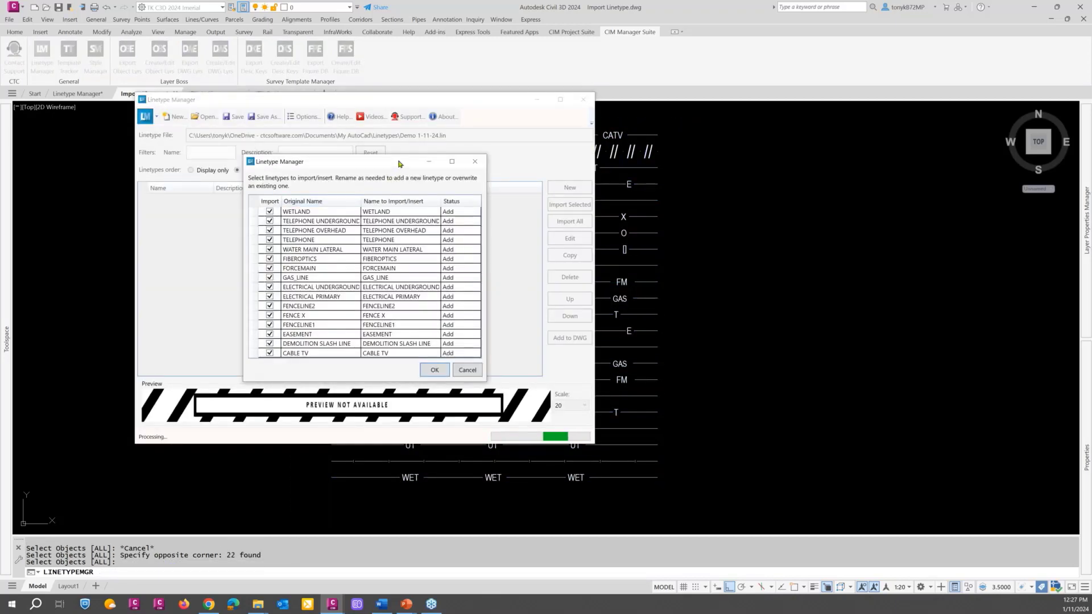
left_click_drag(397, 163, 537, 128)
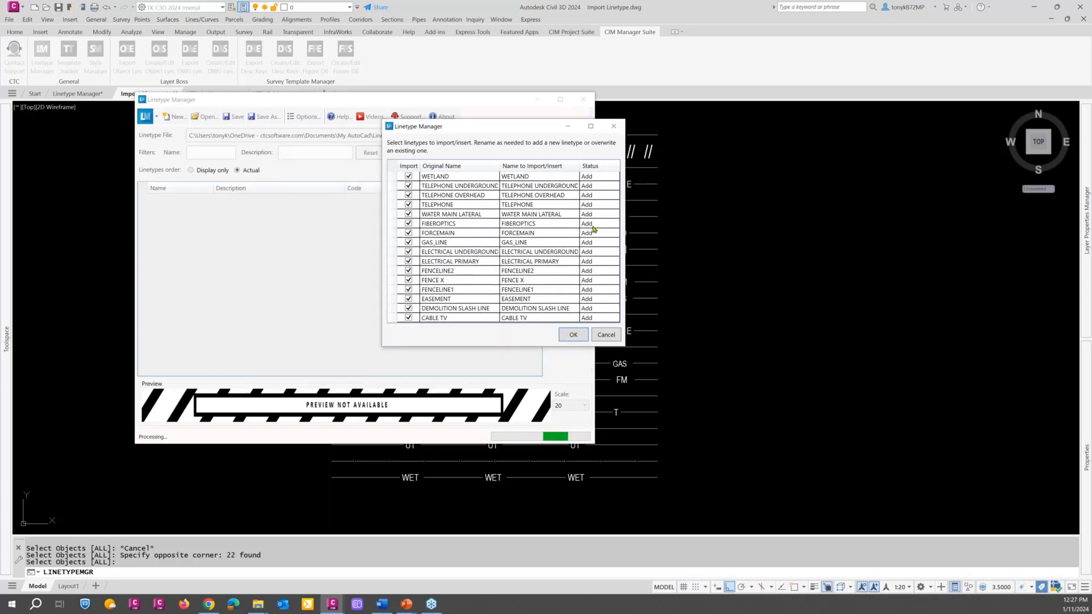
left_click(574, 336)
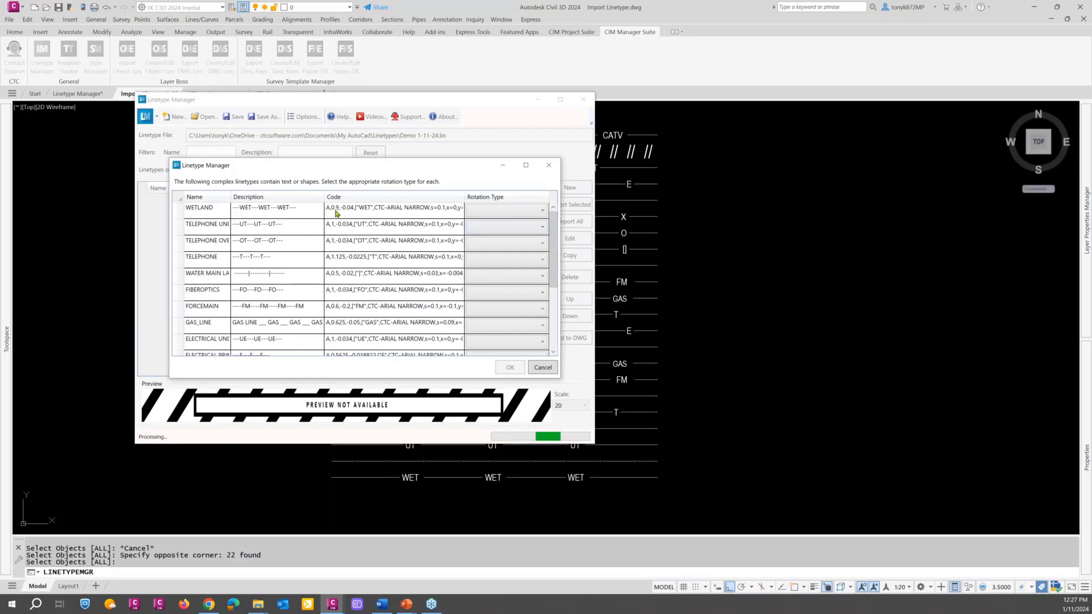
Step: Review the complex linetypes that need a rotation type, from WETLAND to CABLE TV, and close the list
left_click_drag(551, 233, 552, 310)
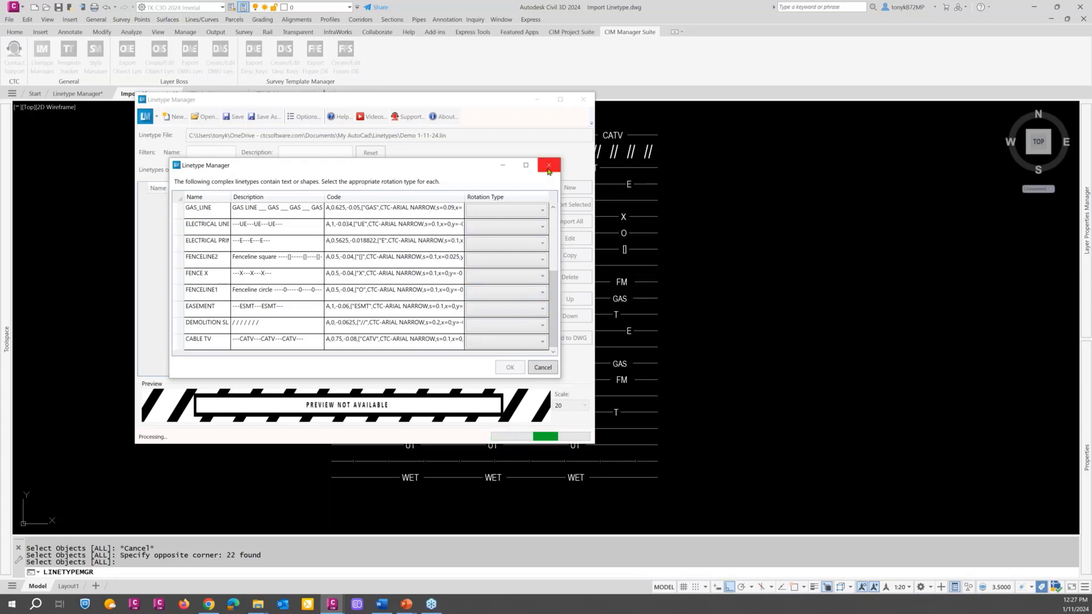
left_click_drag(376, 166, 508, 155)
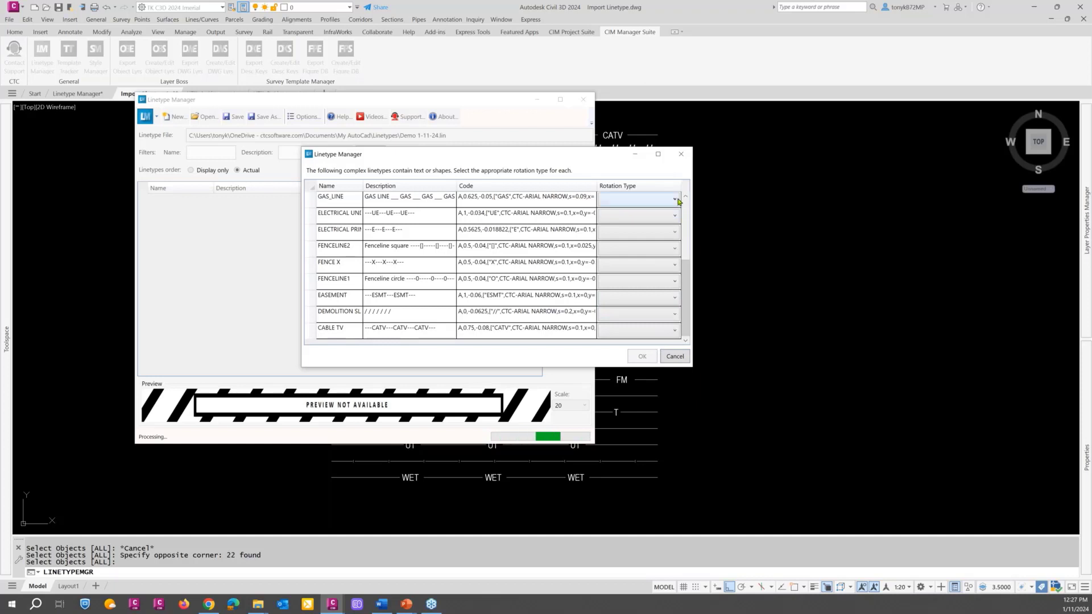
left_click_drag(687, 271, 678, 158)
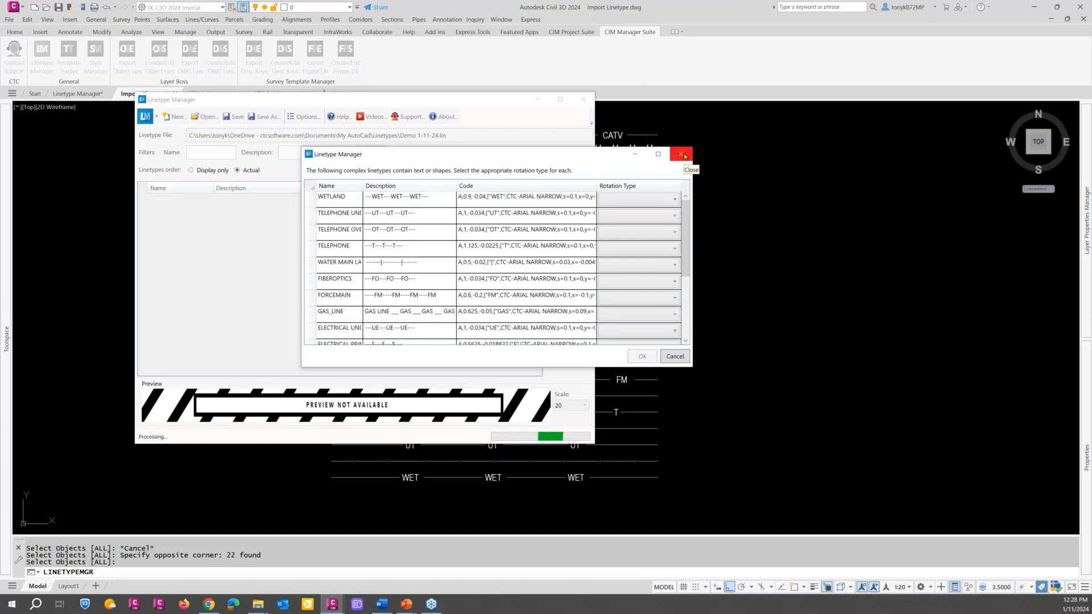
left_click(682, 155)
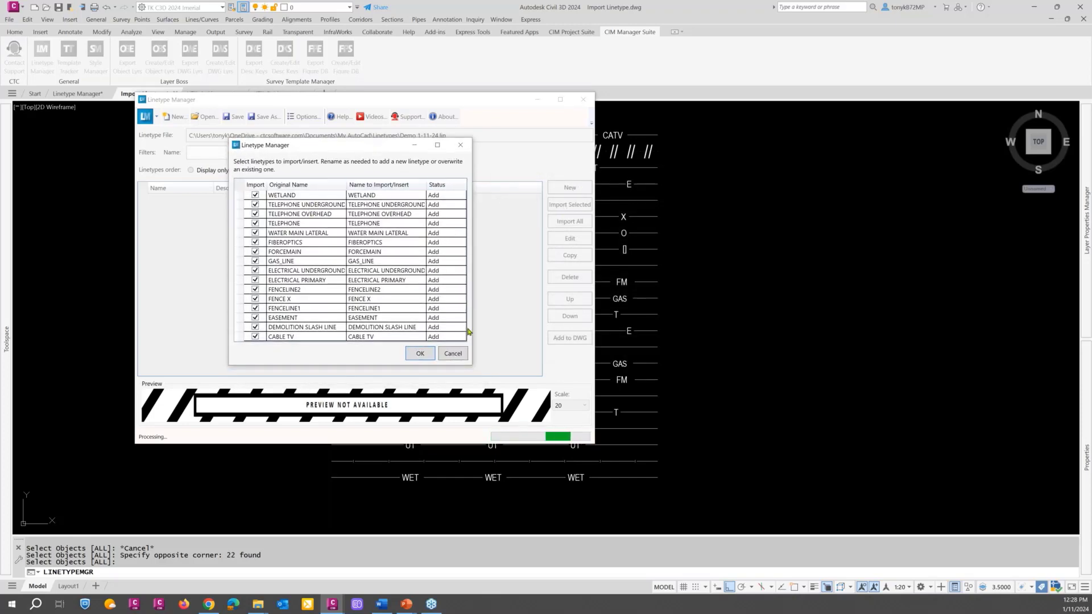
Step: Accept the import list again and set the rotation type of WETLAND, TELEPHONE UNDERGROUND and TELEPHONE OVERHEAD to Relative to line
left_click(419, 354)
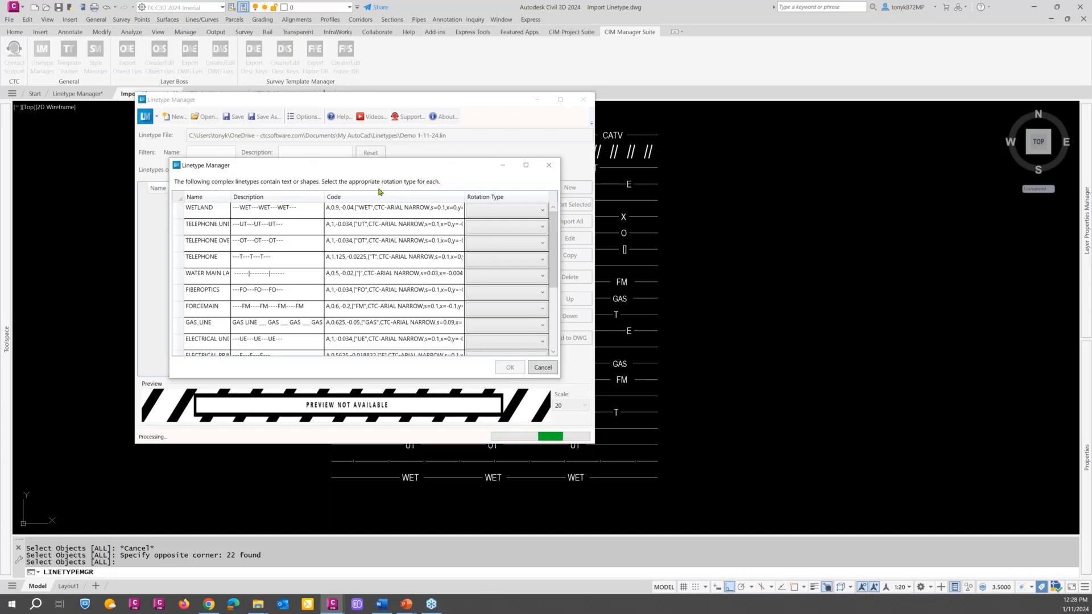
left_click(523, 212)
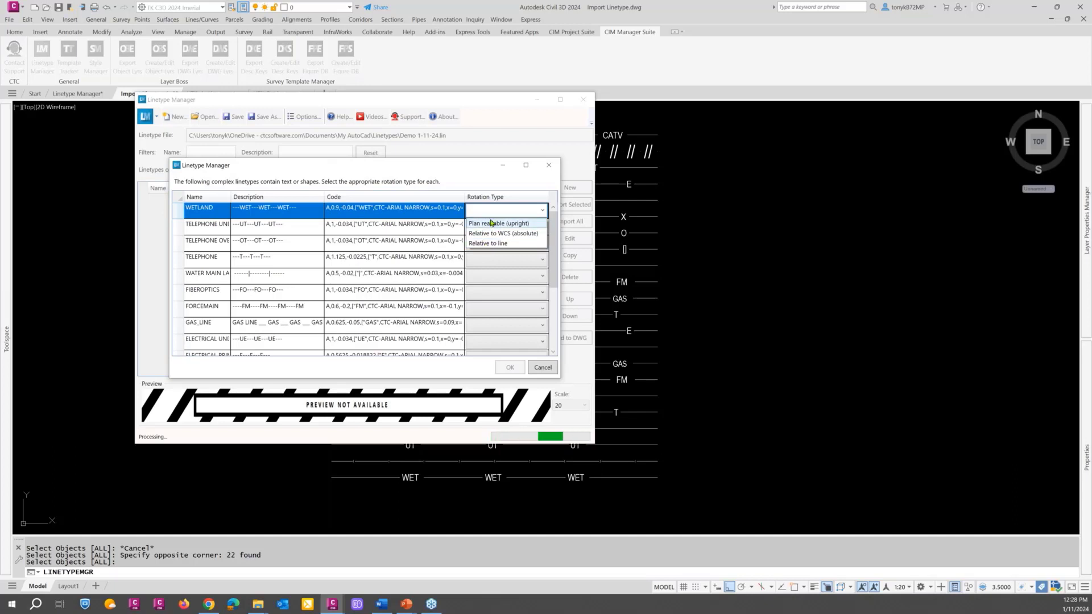
left_click(487, 243)
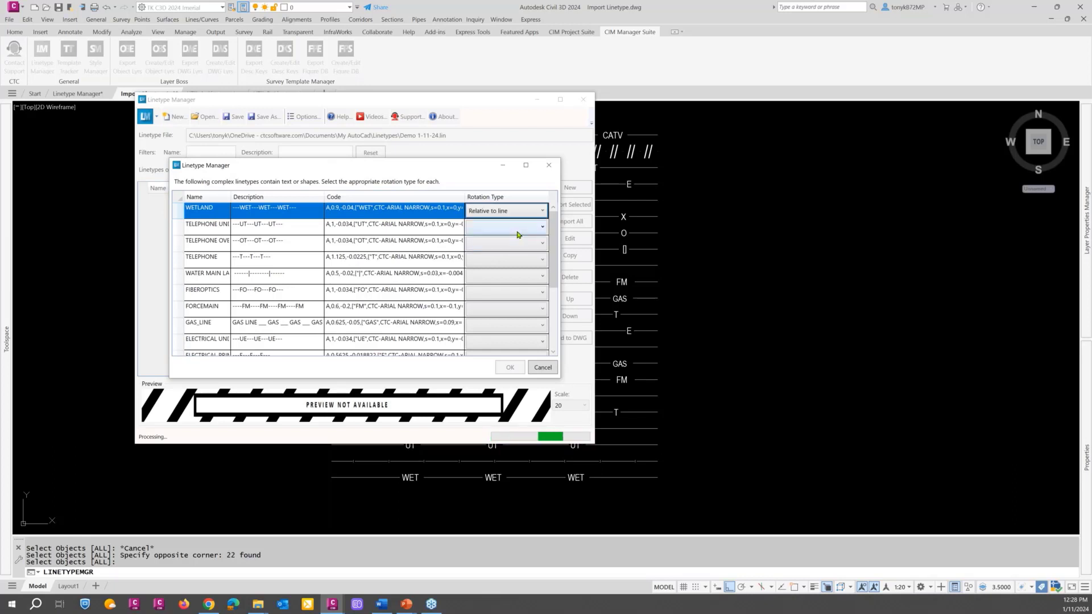
left_click(517, 227)
left_click(505, 260)
left_click(503, 248)
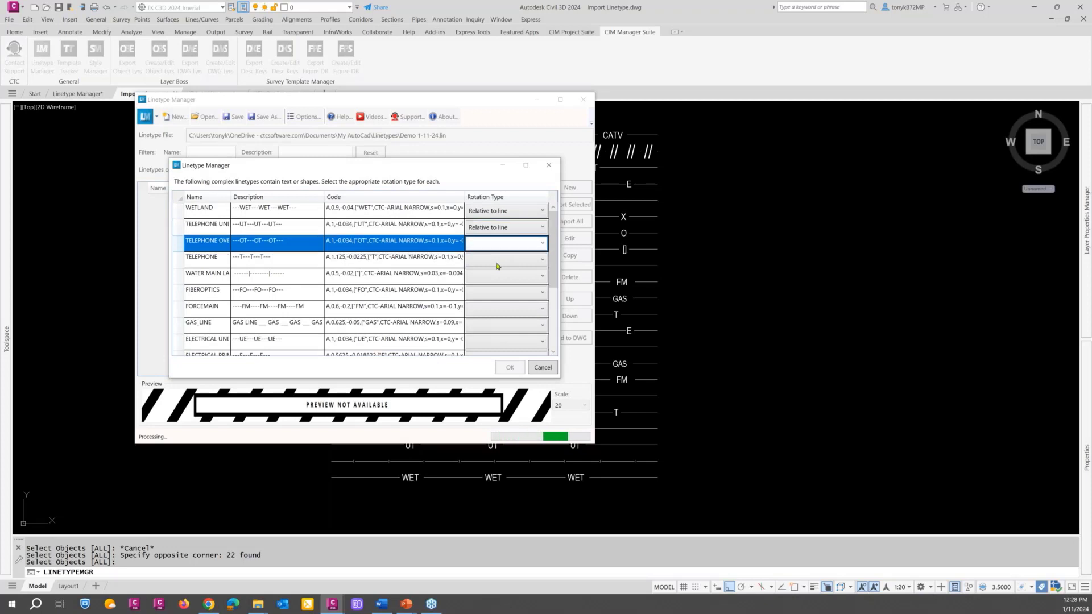
left_click(503, 245)
left_click(499, 271)
Step: Set the rotation type of TELEPHONE, WATER MAIN LATERAL, FIBEROPTICS and FORCEMAIN to Relative to line
left_click(498, 263)
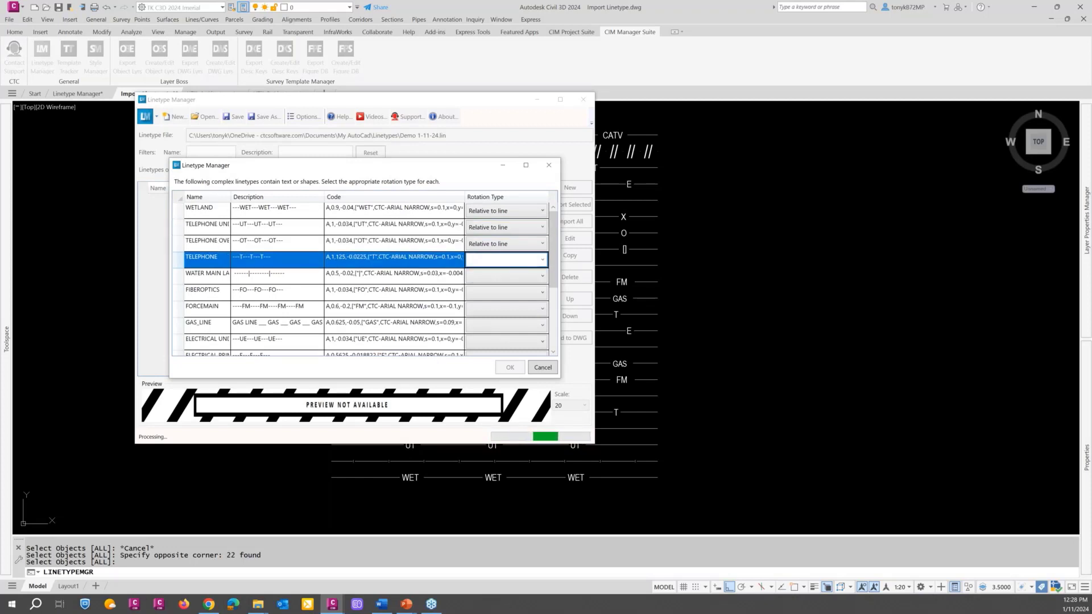
left_click(504, 261)
left_click(499, 286)
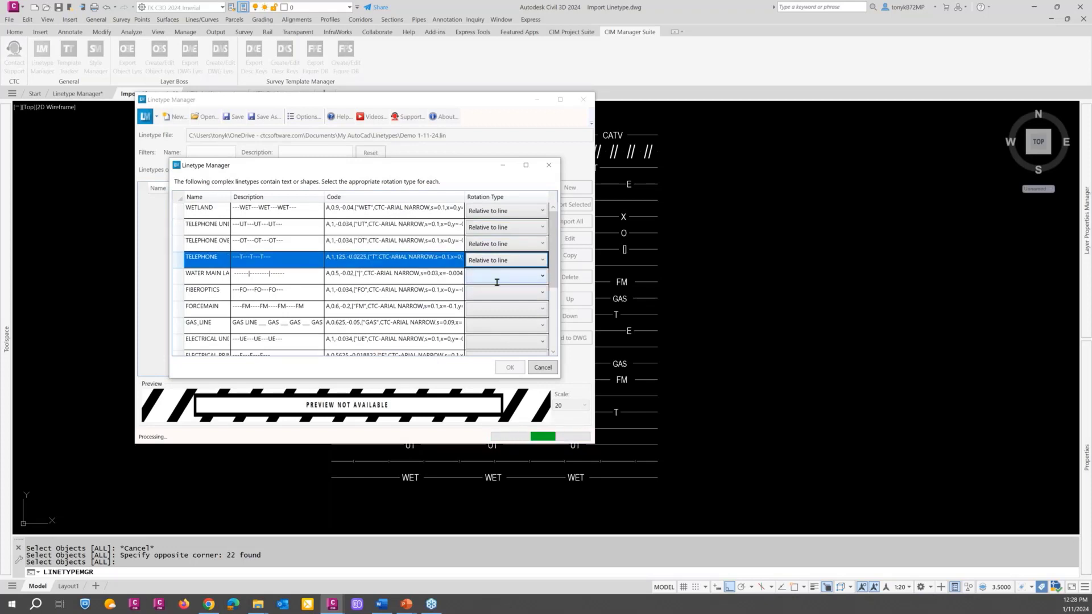
left_click(499, 277)
left_click(503, 277)
left_click(495, 299)
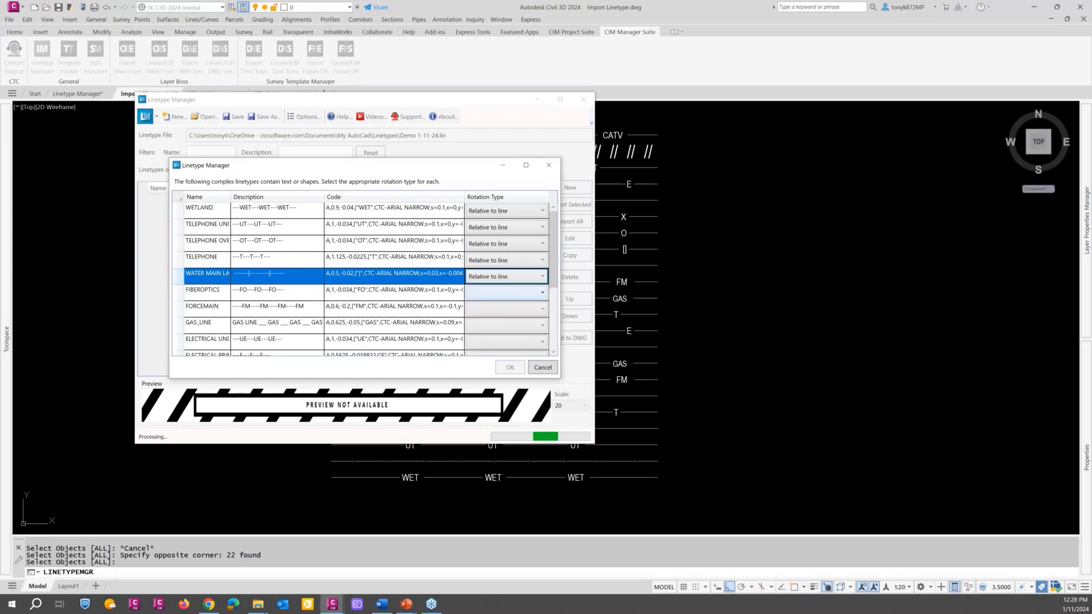
left_click(498, 293)
left_click(500, 293)
left_click(501, 327)
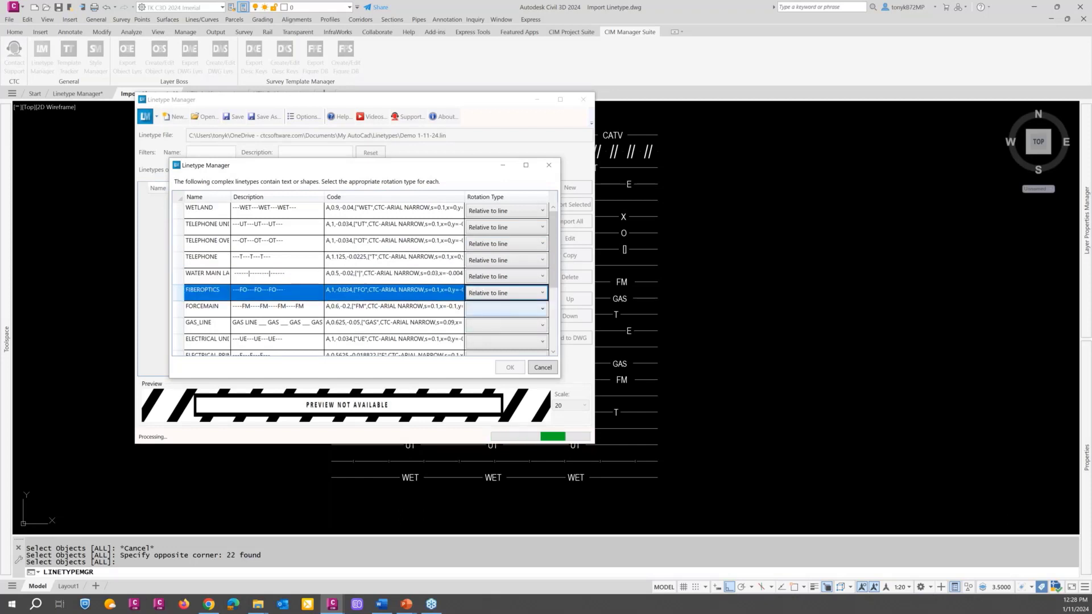
left_click(500, 309)
left_click(503, 309)
left_click(499, 341)
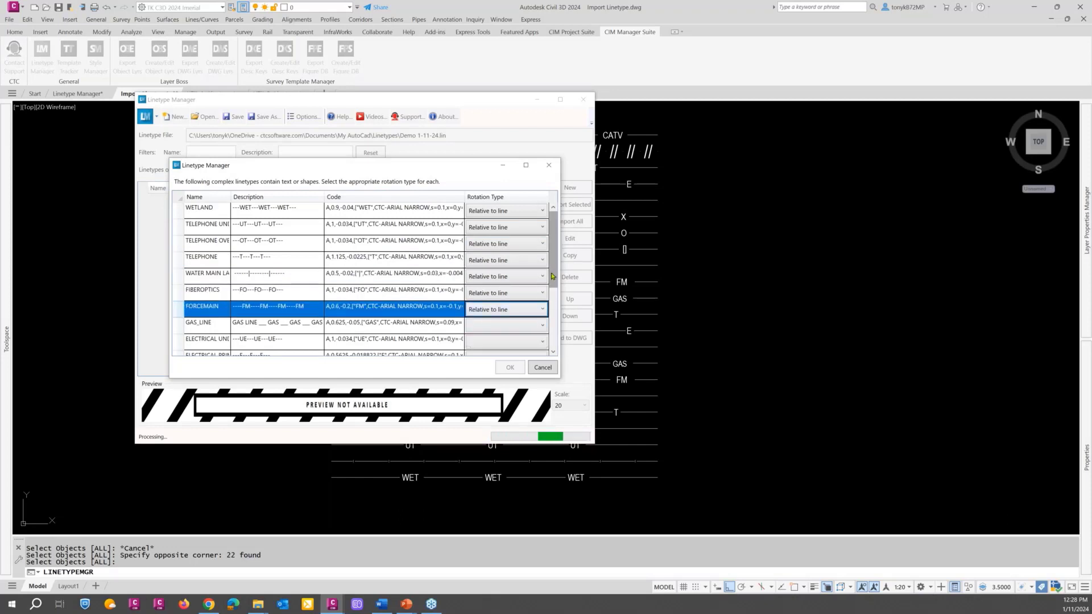
Step: Set the rotation type of GAS_LINE, ELECTRICAL UNDERGROUND, ELECTRICAL PRIMARY and FENCELINE2 to Relative to line
scroll(519, 264, "down", 3)
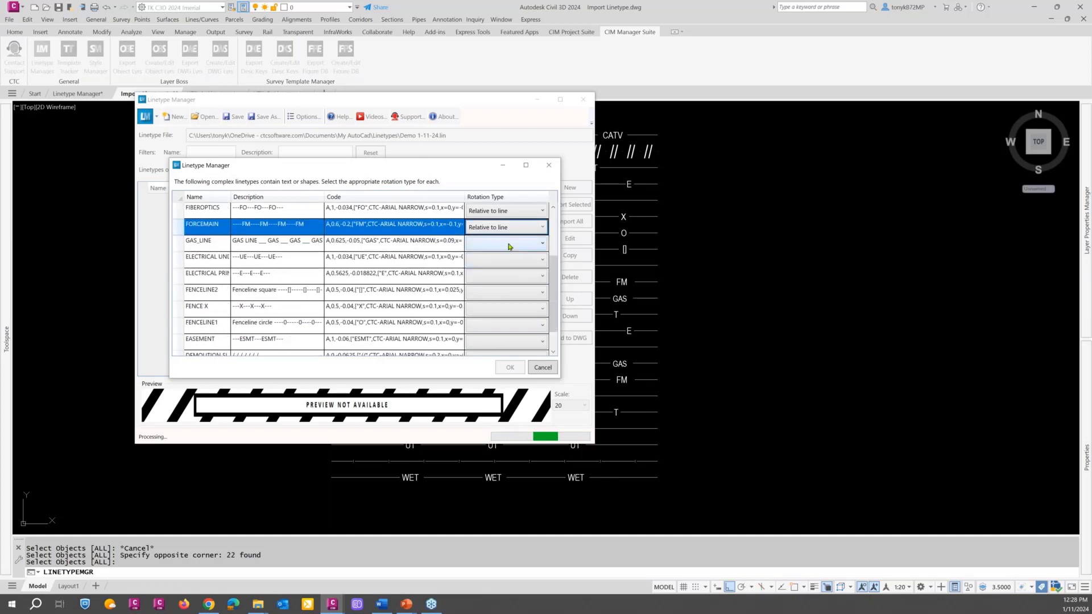
left_click(505, 243)
left_click(505, 243)
left_click(493, 277)
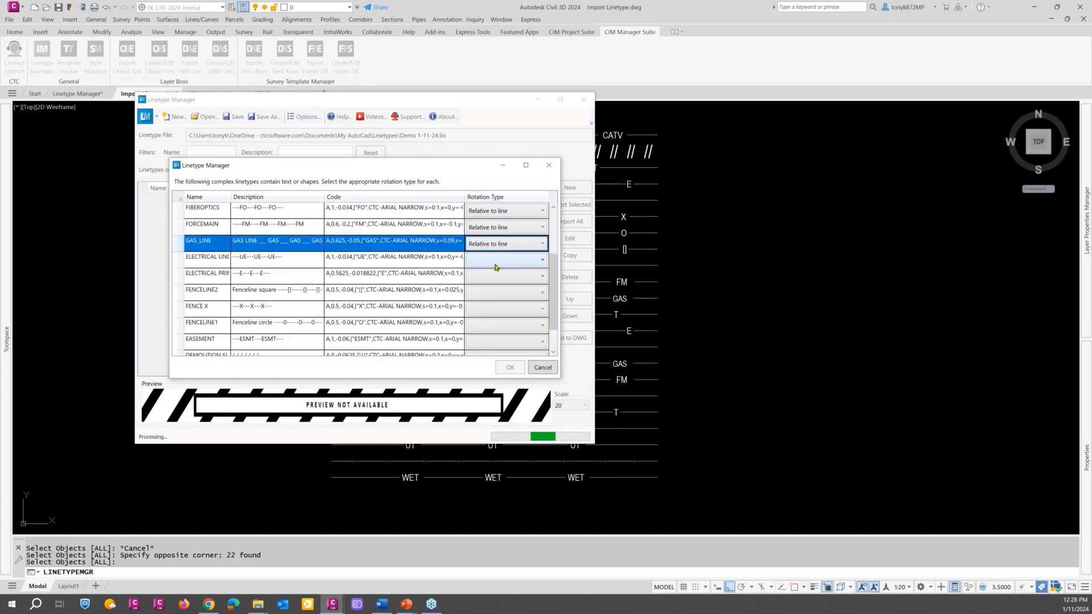
left_click(494, 259)
left_click(494, 260)
left_click(492, 292)
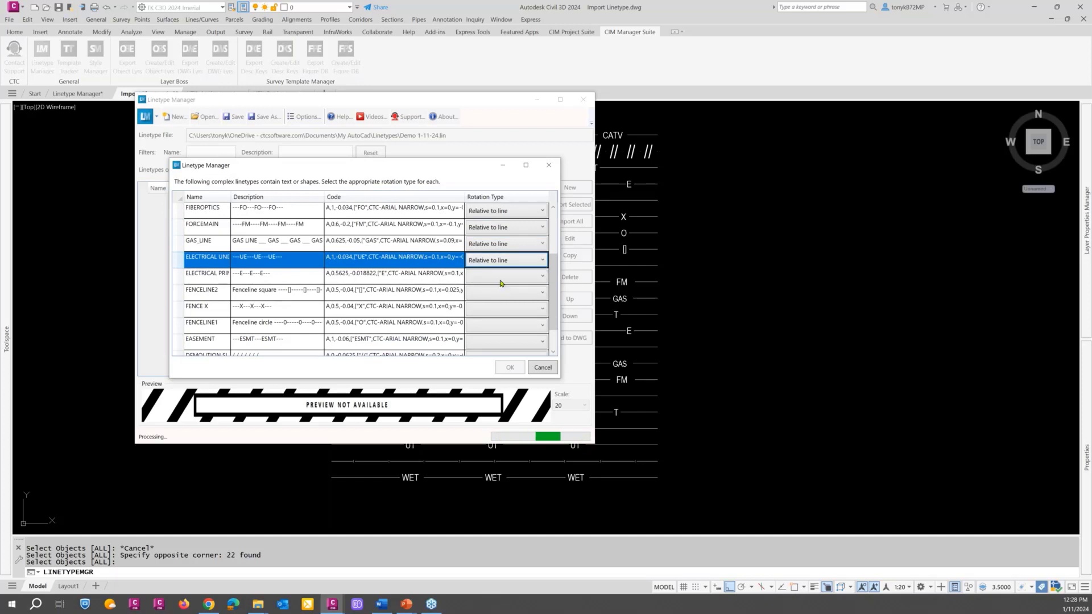
left_click(500, 276)
left_click(500, 276)
left_click(498, 309)
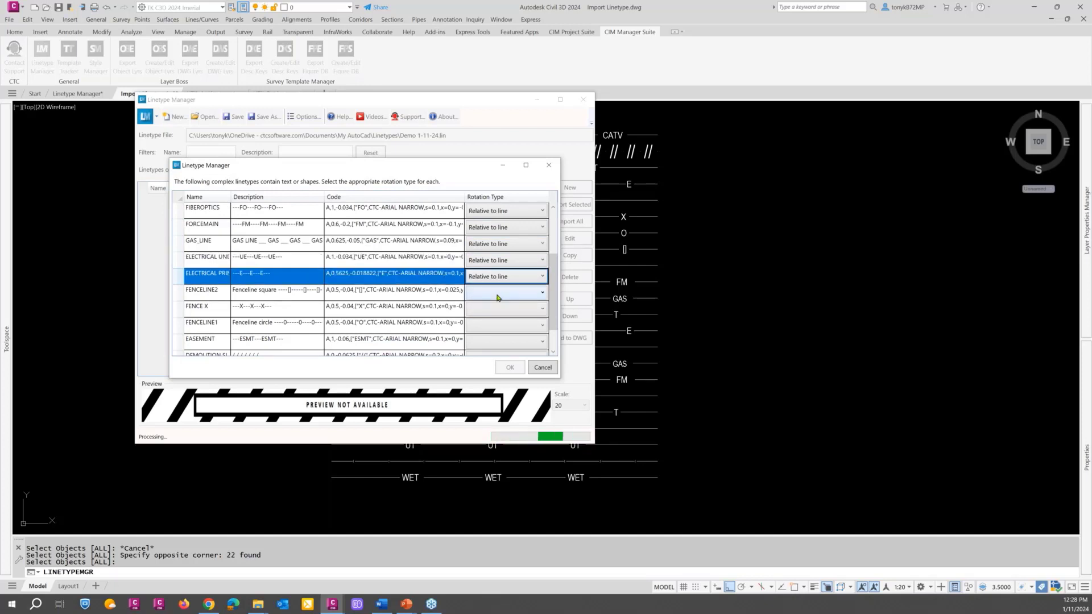
left_click(506, 293)
left_click(525, 314)
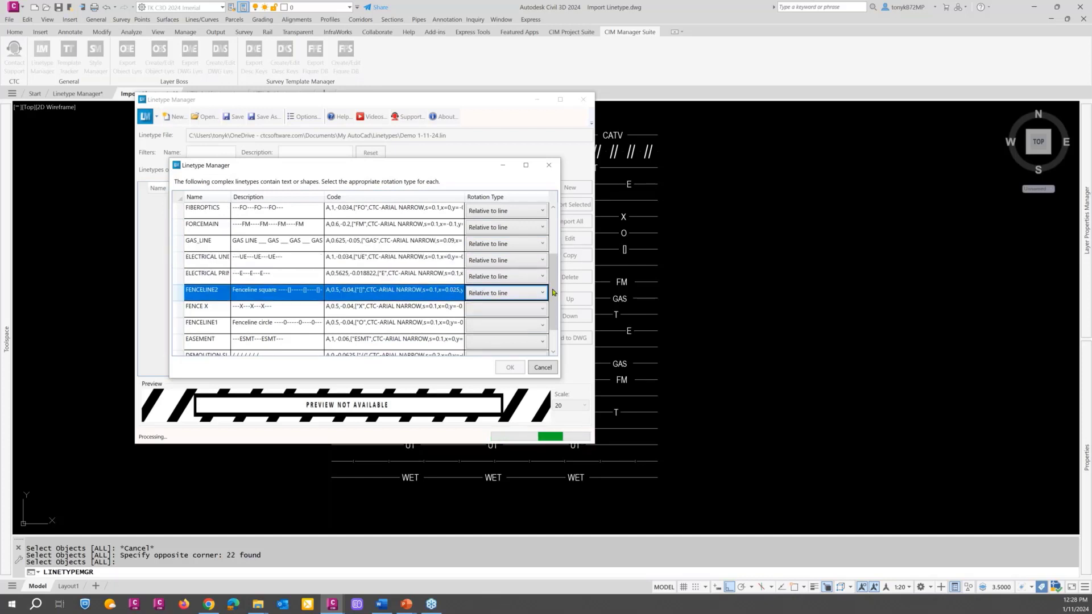
Step: Set the rotation type of FENCE X, FENCELINE1 and EASEMENT to Relative to line
left_click_drag(554, 301, 555, 322)
left_click(515, 278)
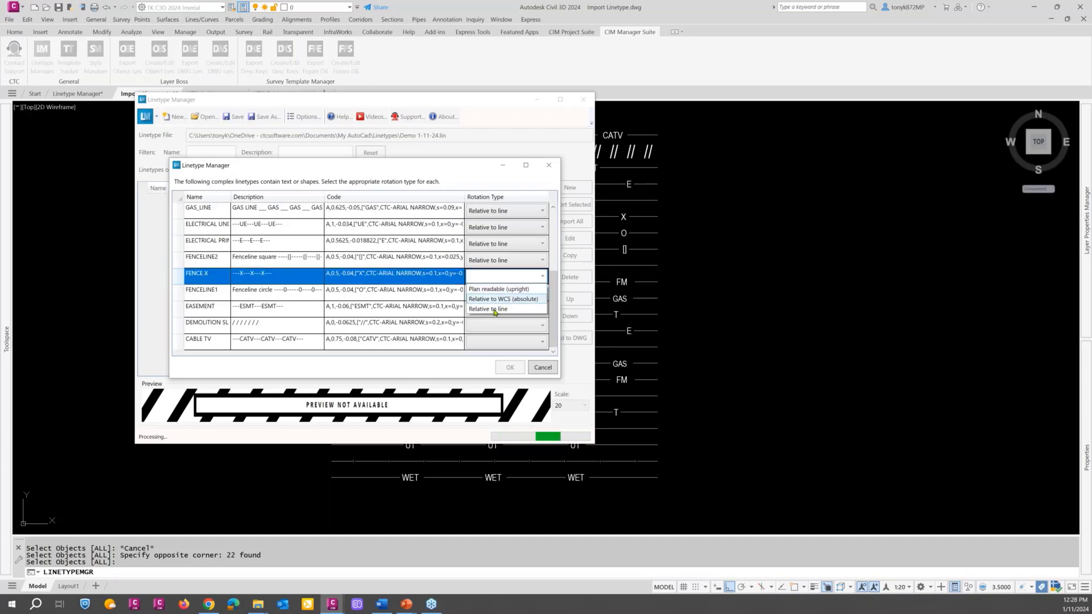
left_click(503, 300)
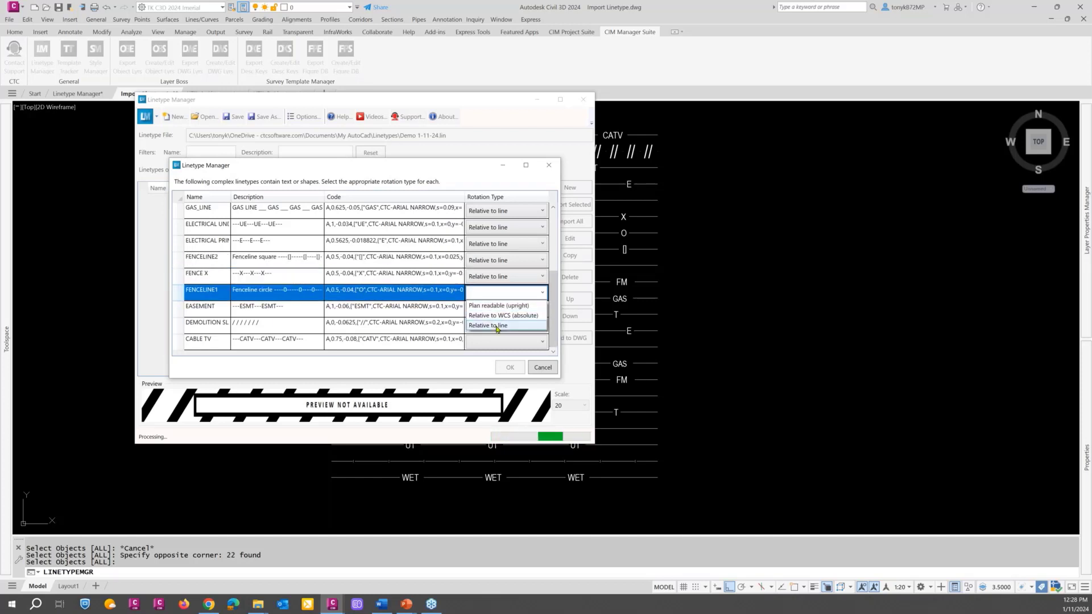
left_click(497, 325)
left_click(499, 309)
left_click(499, 309)
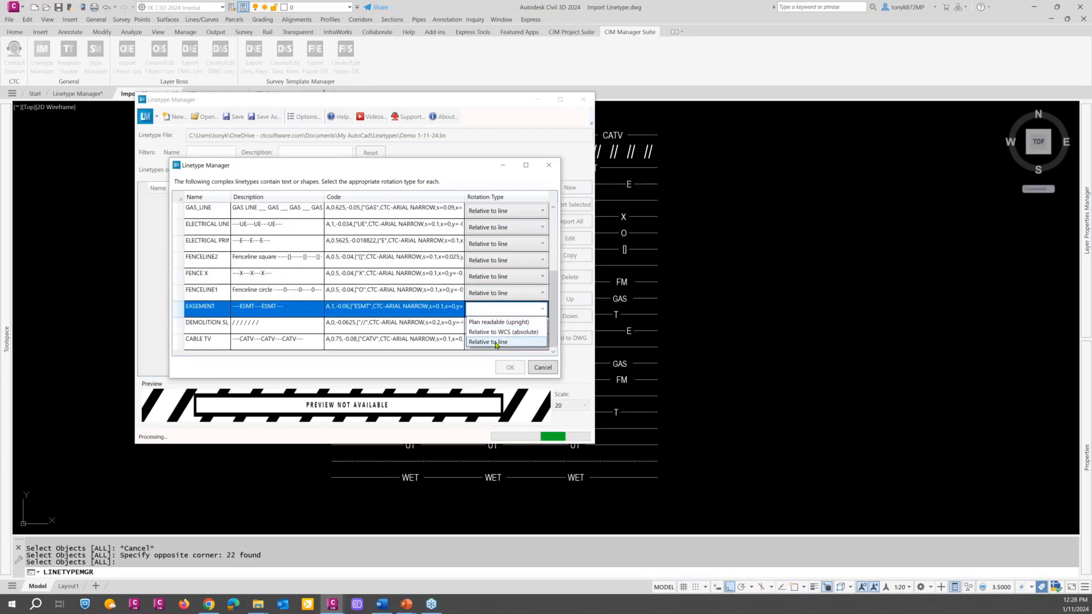
left_click(488, 342)
Step: Set the rotation type of DEMOLITION SLASH LINE and CABLE TV to Relative to line and complete the import
left_click(495, 324)
left_click(495, 325)
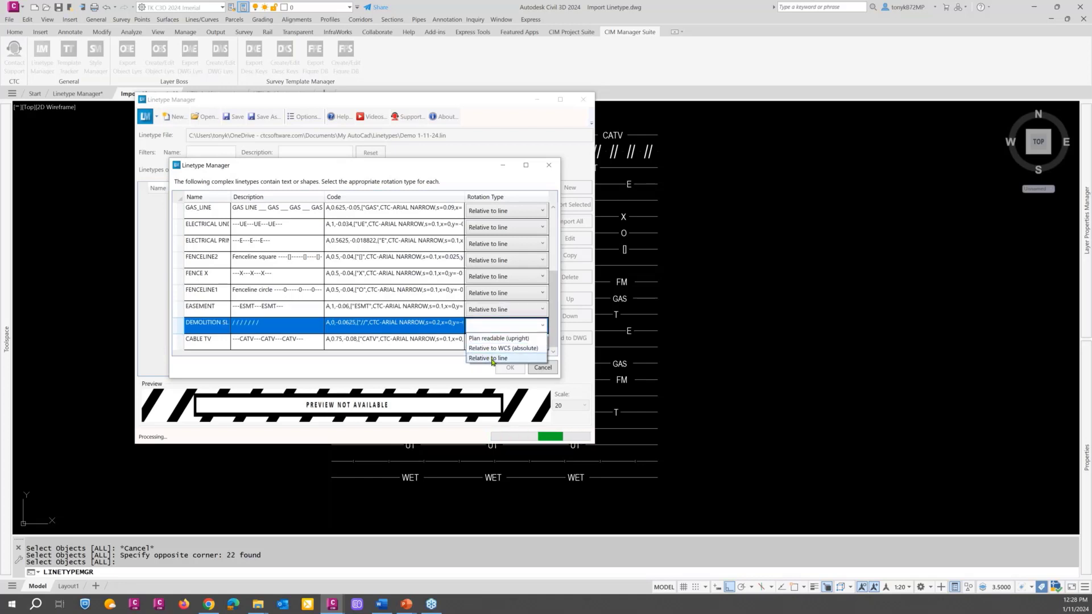
left_click(491, 359)
left_click(496, 341)
left_click(496, 341)
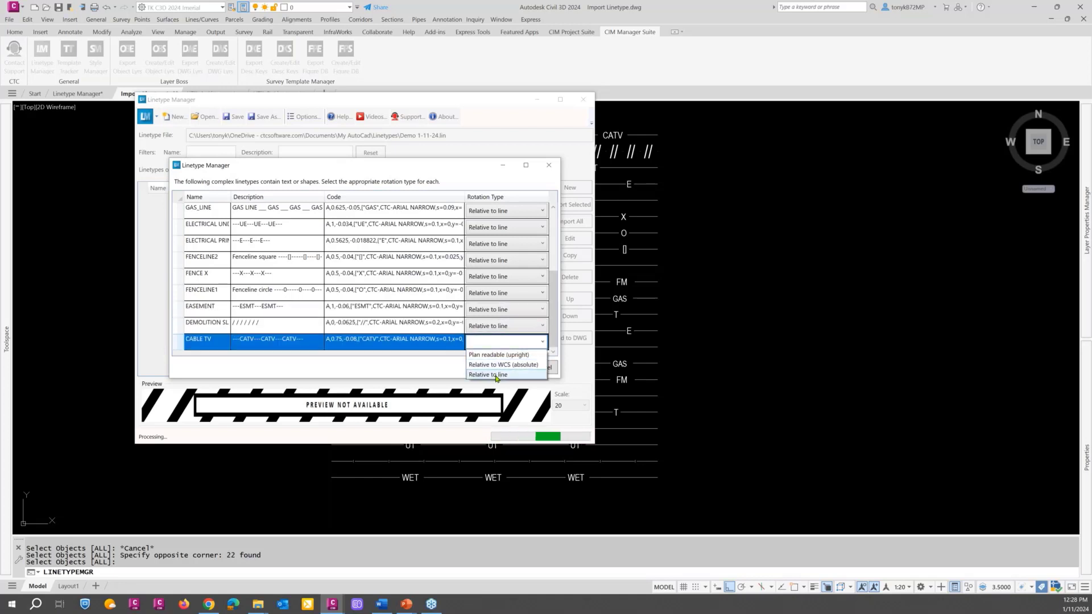
left_click(496, 375)
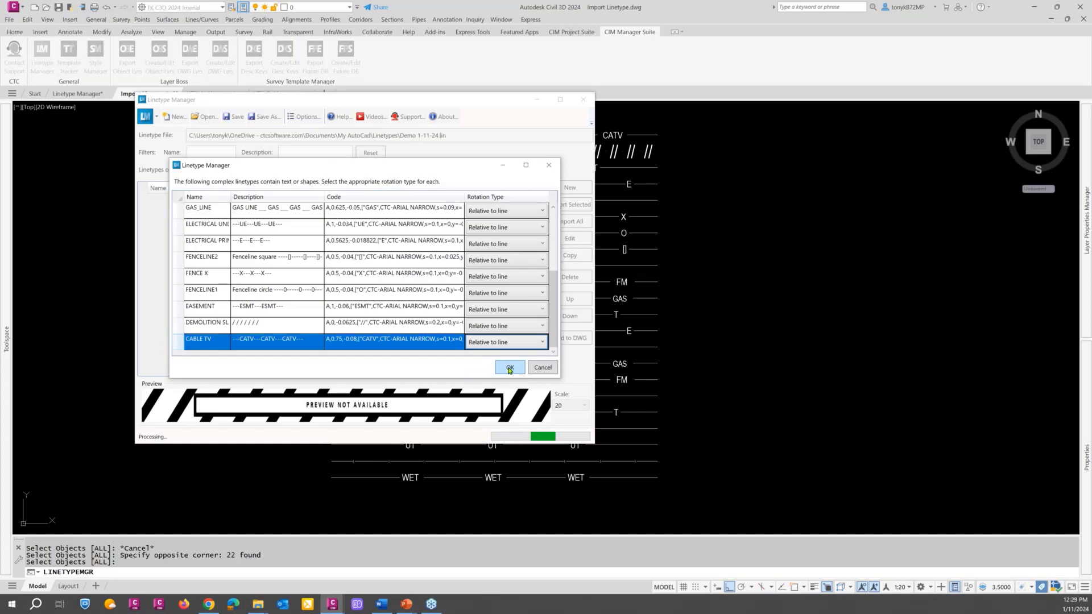
left_click(509, 367)
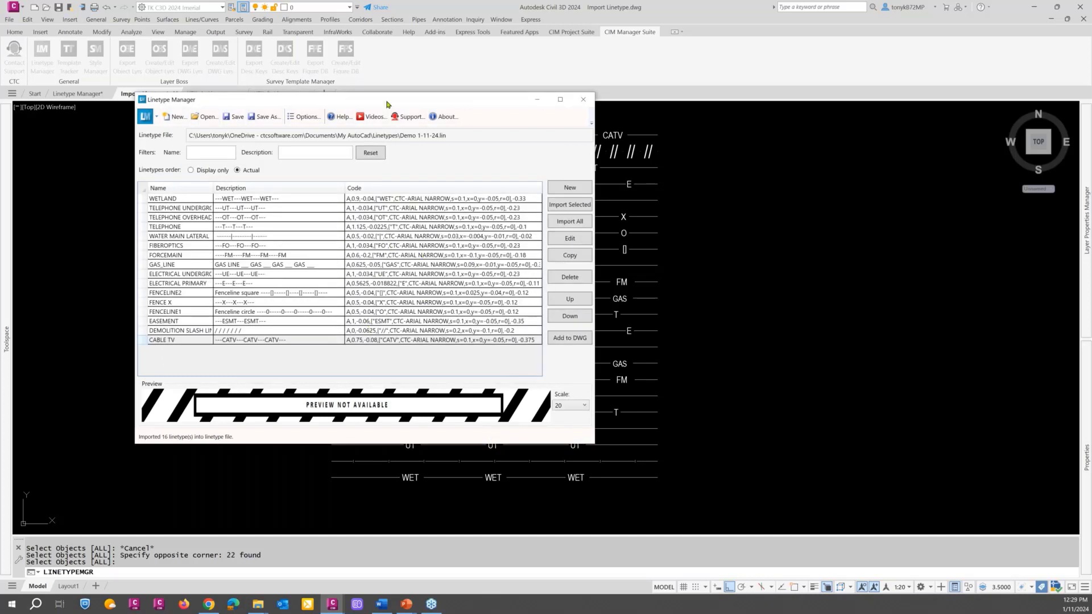
Step: Close the Linetype Manager and save the imported linetypes to Demo 1-11-24.lin
left_click_drag(393, 104, 421, 102)
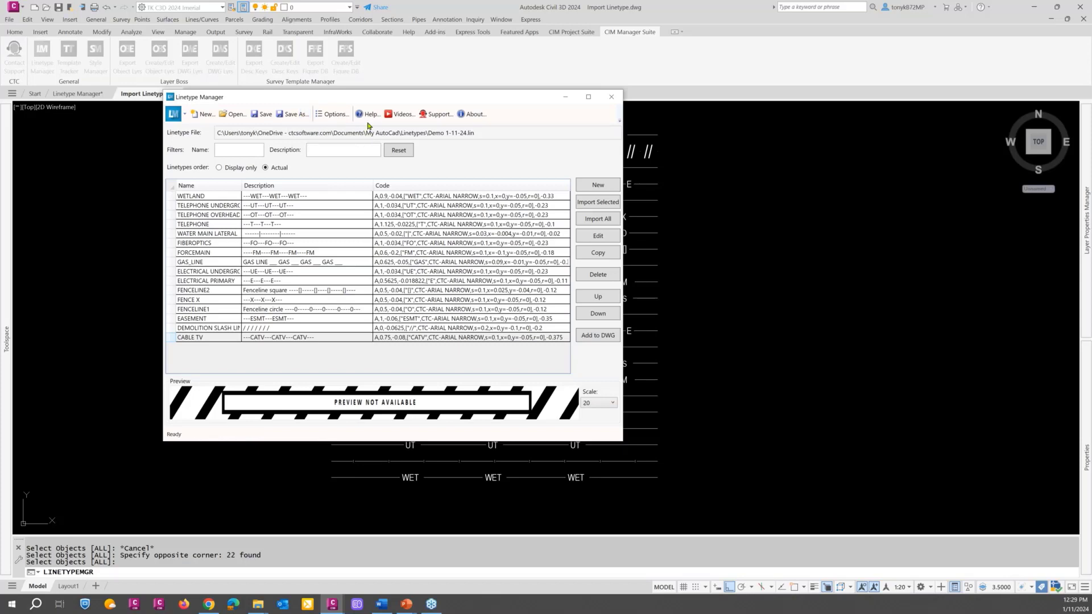
left_click(612, 97)
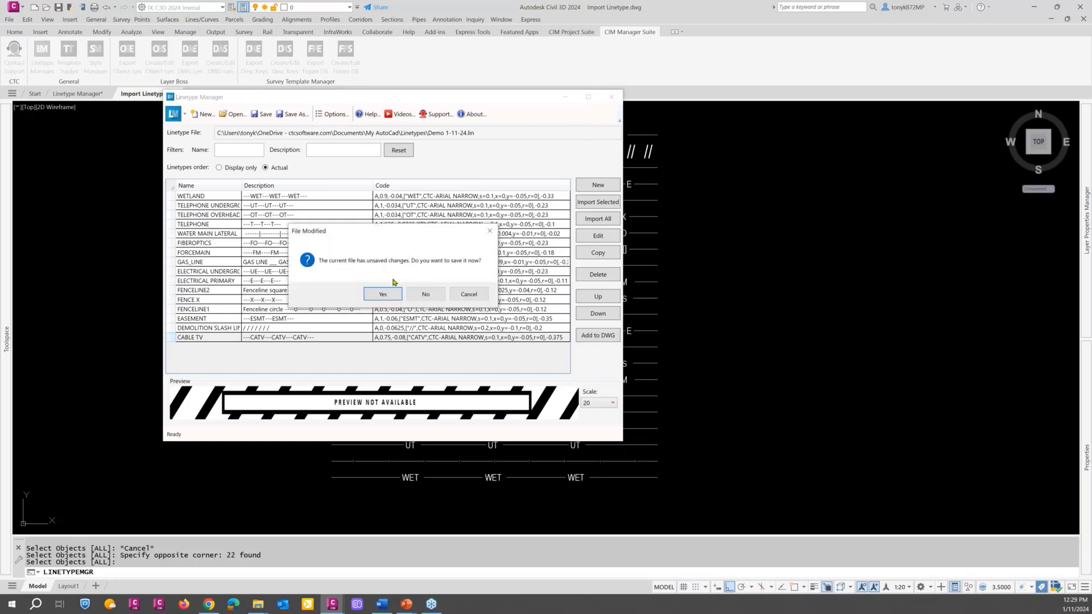
left_click(383, 294)
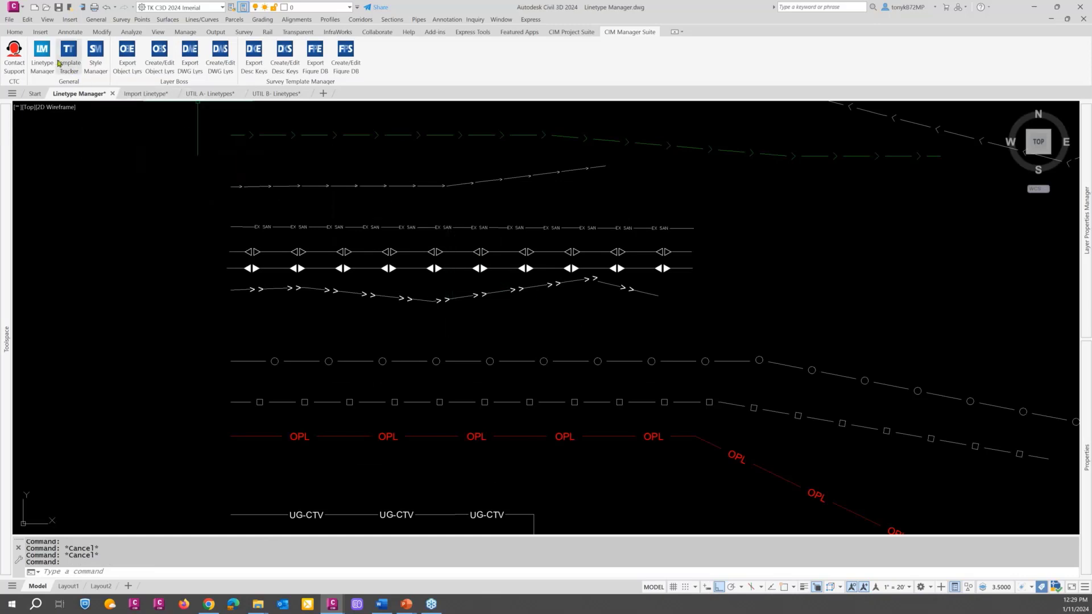
Step: Try to add the WETLAND linetype from Demo 1-11-24.lin to the current drawing, and close the Linetype Manager
left_click(41, 59)
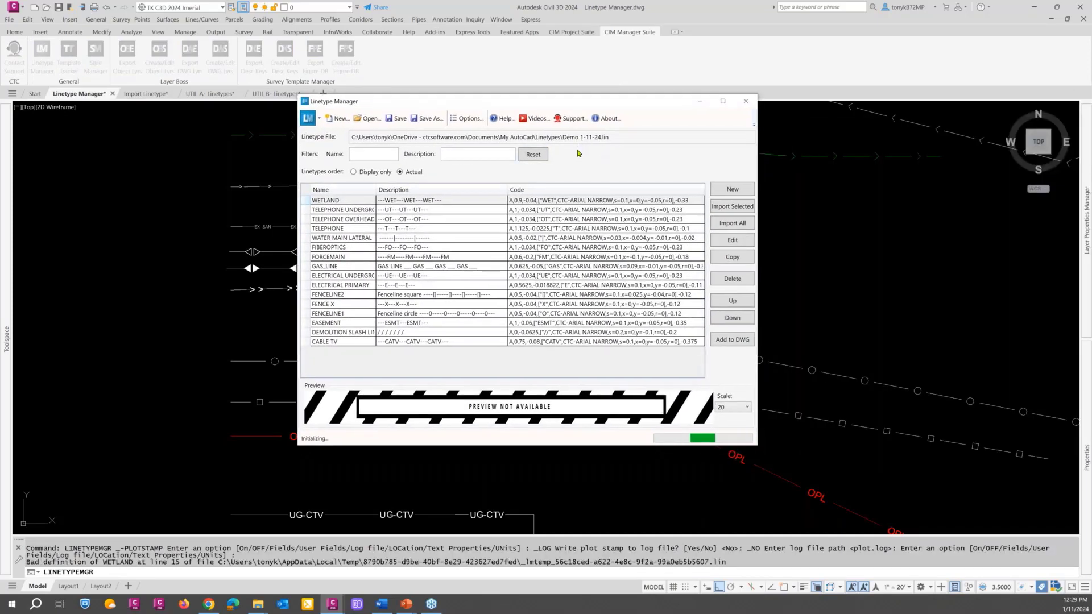
left_click(337, 202)
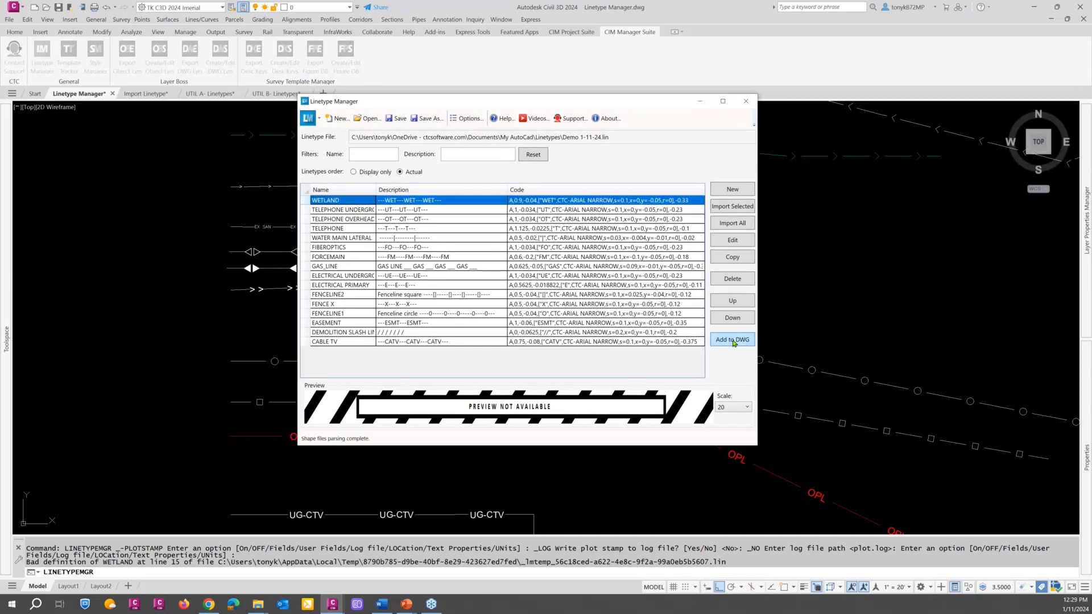
left_click(733, 341)
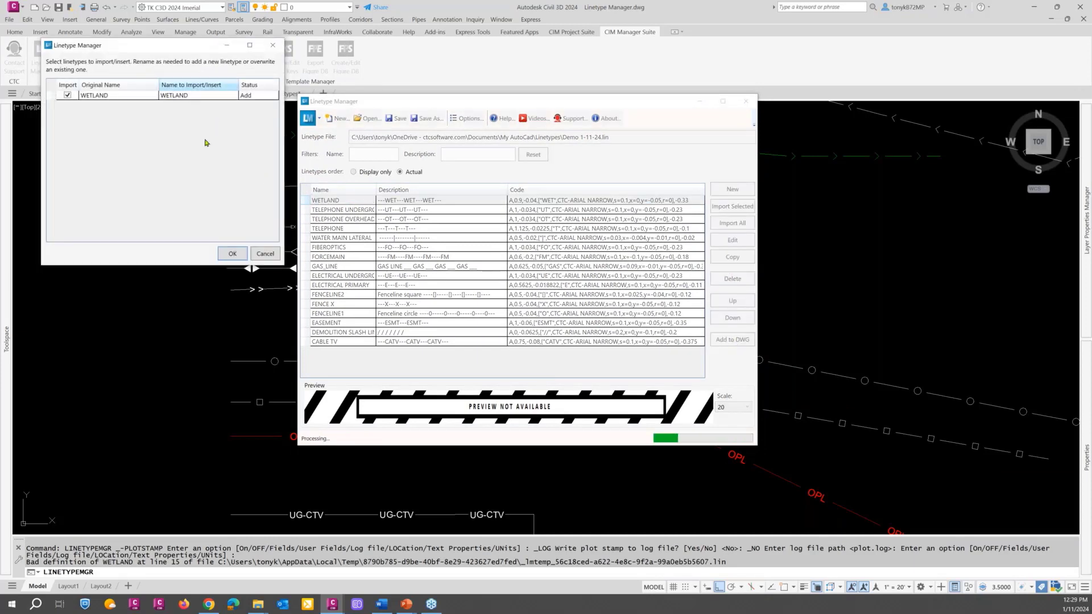
left_click(233, 253)
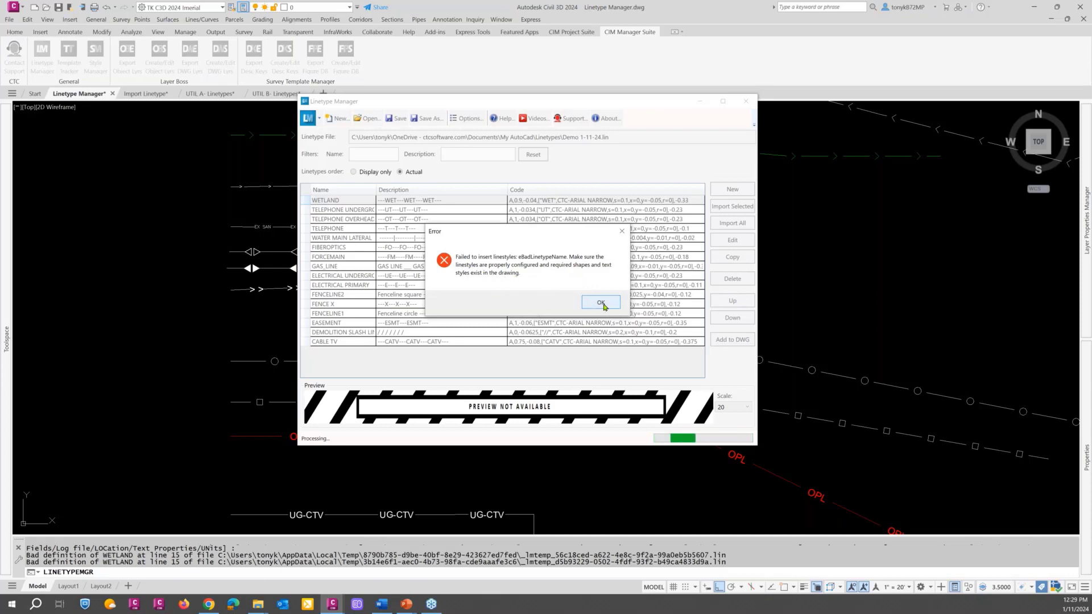
left_click(601, 303)
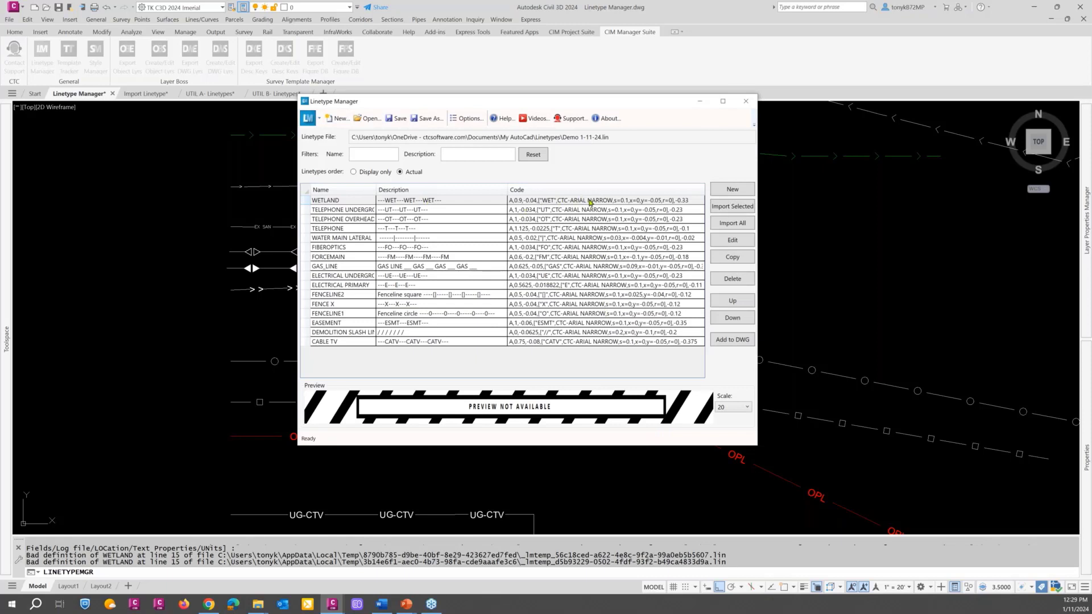
left_click_drag(601, 102, 665, 107)
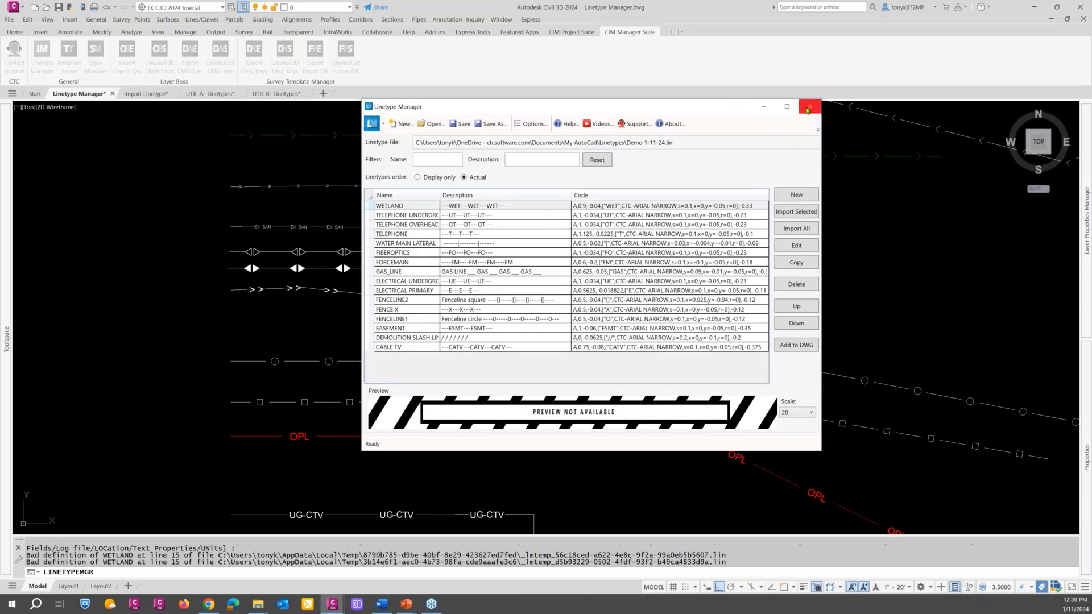
left_click(809, 108)
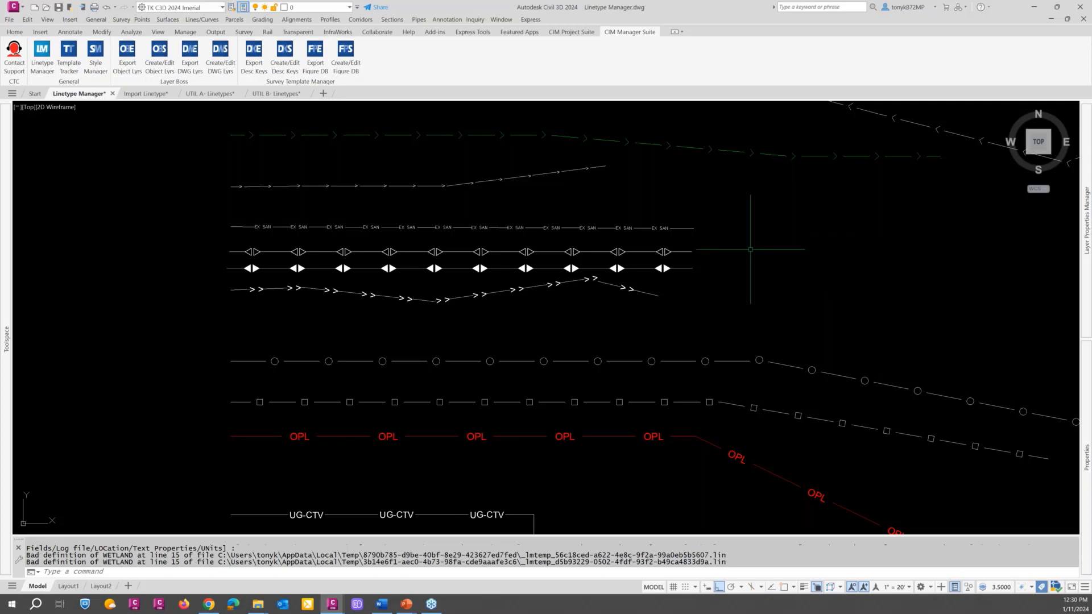
scroll(751, 249, "down", 5)
middle_click_drag(755, 249, 512, 264)
scroll(449, 286, "up", 3)
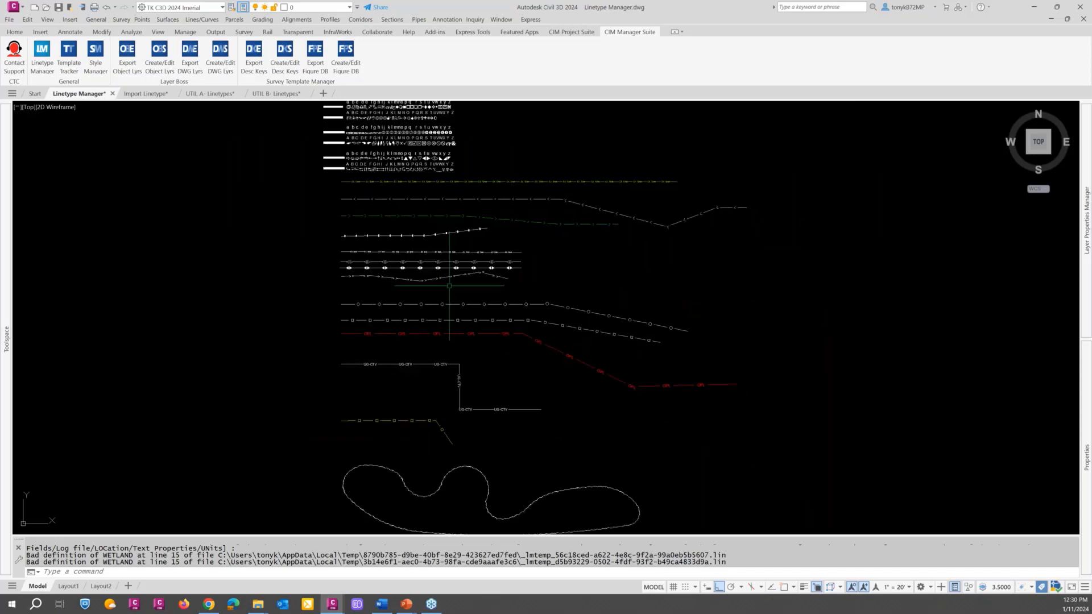